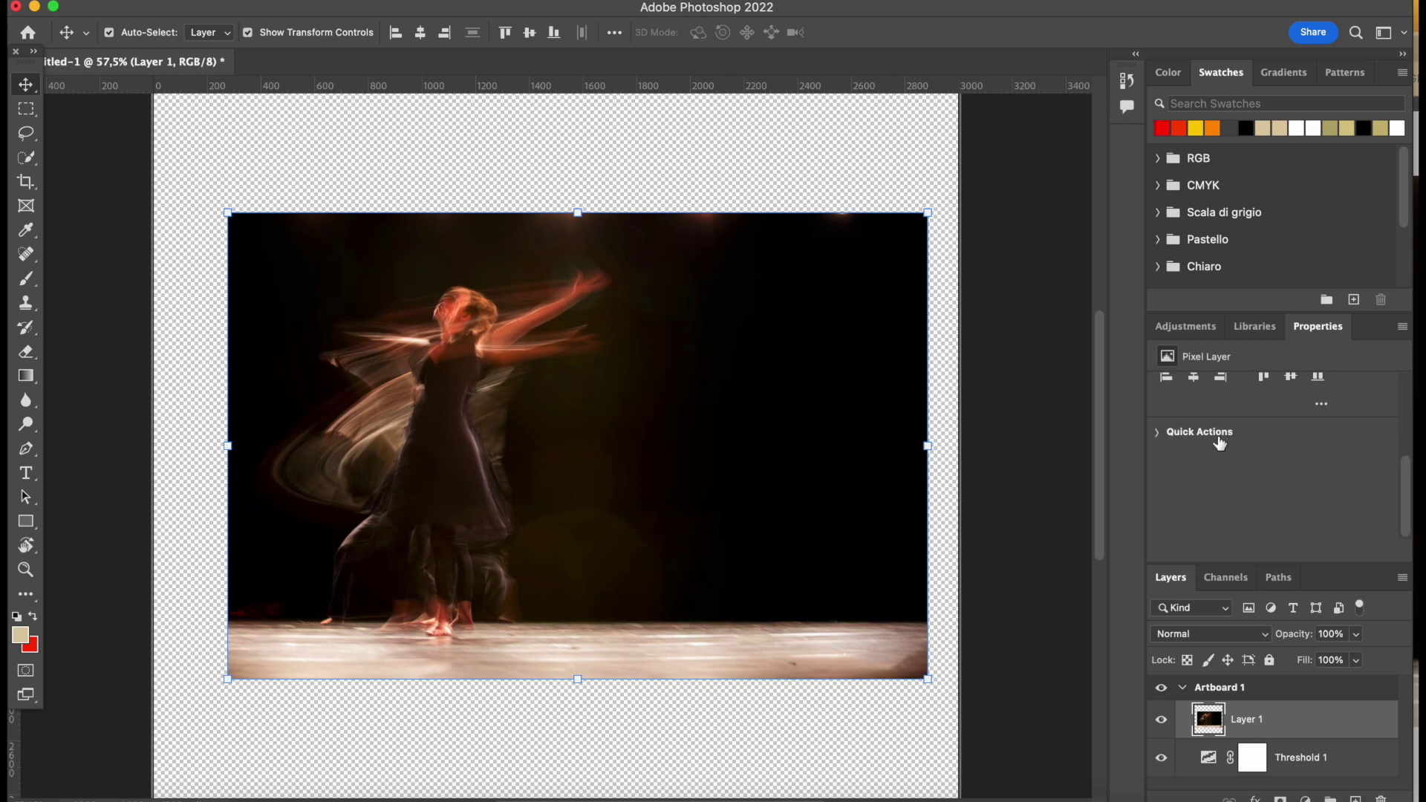
Undo the threshold adjustment and the dancer photo edits until the artboard is empty.
{"action": "left_click", "coordinate": [1252, 719]}
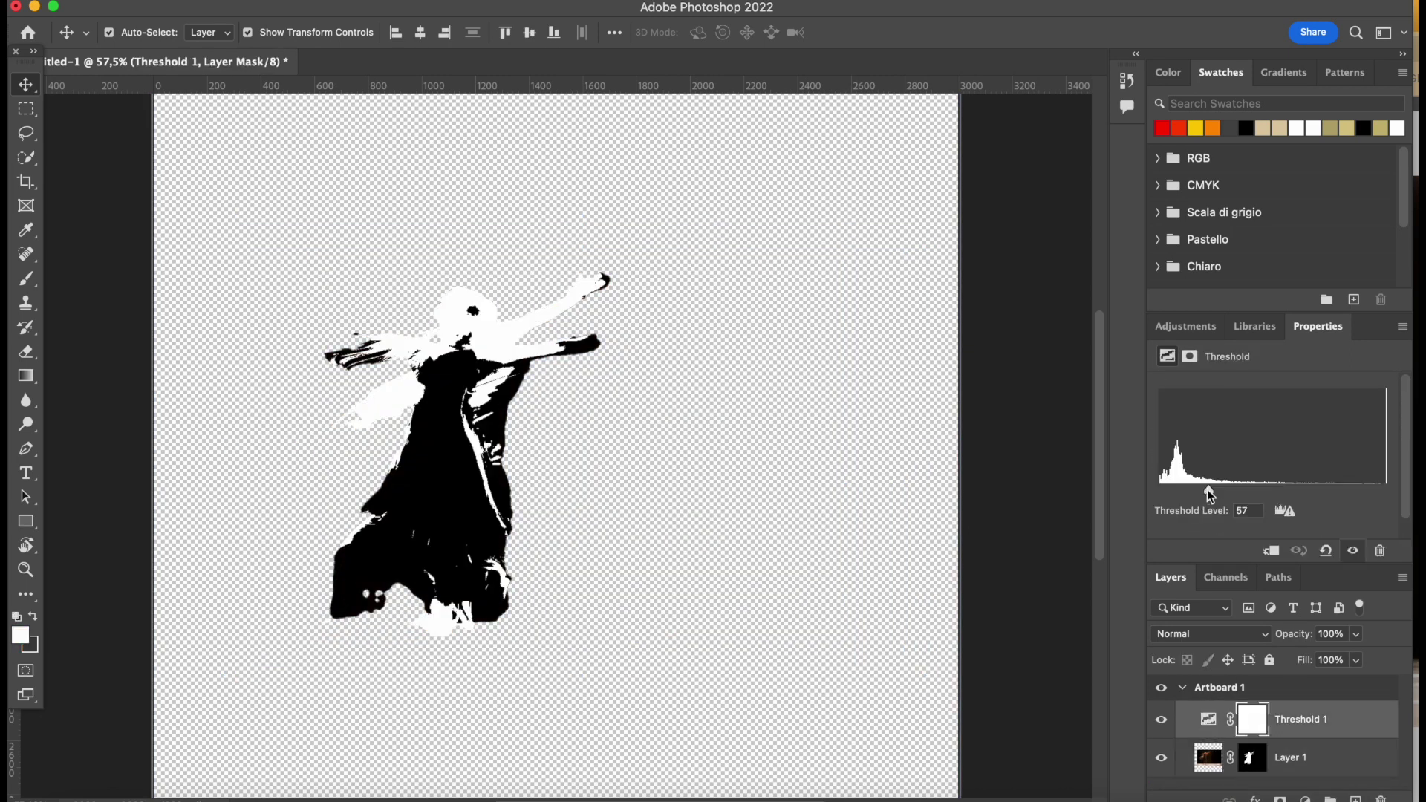
{"action": "key", "text": "super+z"}
{"action": "key", "text": "super+z"}
{"action": "key", "text": "super+z"}
{"action": "key", "text": "super+z"}
{"action": "key", "text": "super+z"}
{"action": "key", "text": "super+z"}
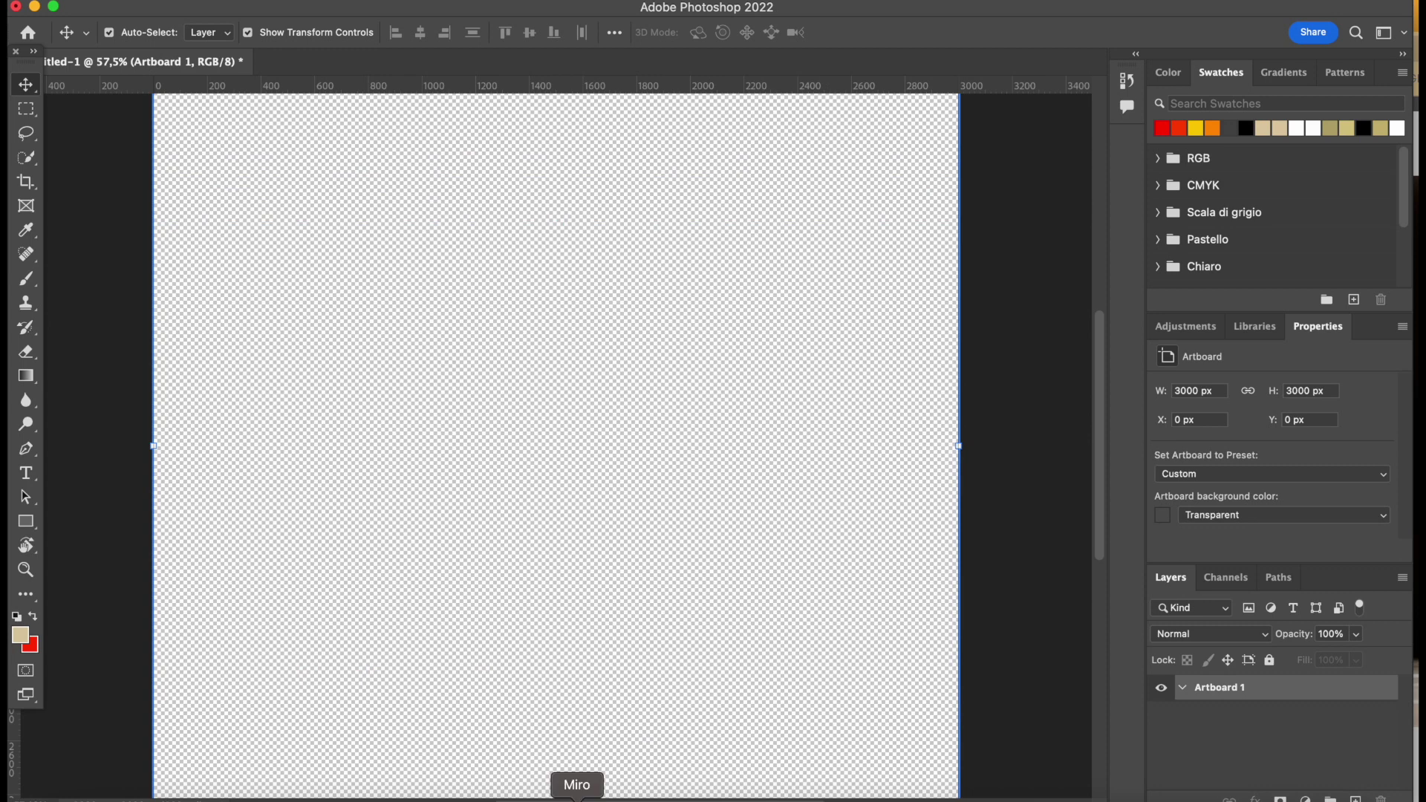
Switch to the browser and look through the Unsplash photo results for movement.
{"action": "left_click", "coordinate": [576, 799]}
{"action": "scroll", "coordinate": [876, 520], "scroll_direction": "down", "scroll_amount": 10}
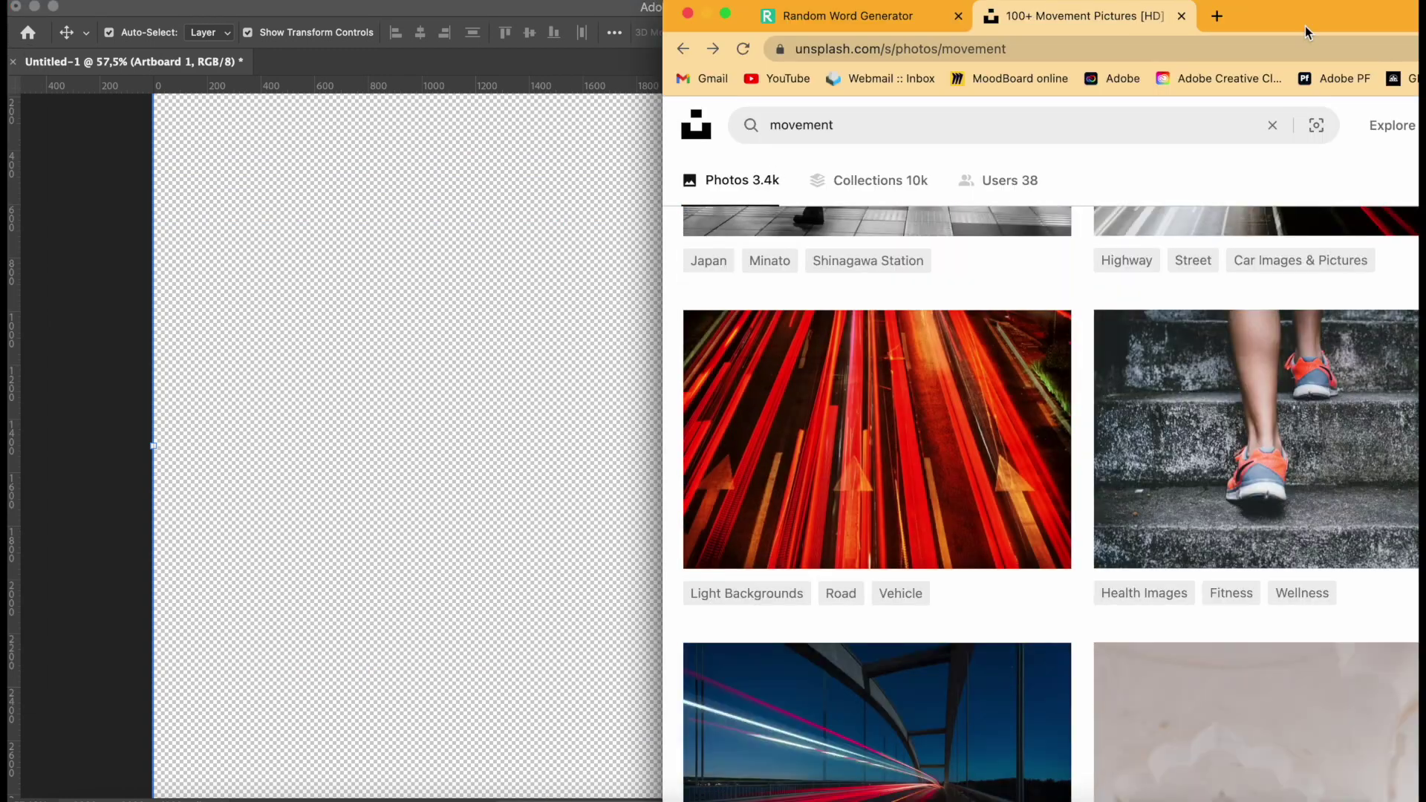
{"action": "left_click_drag", "start_coordinate": [1299, 16], "coordinate": [894, 16]}
{"action": "scroll", "coordinate": [1029, 682], "scroll_direction": "down", "scroll_amount": 10}
{"action": "scroll", "coordinate": [909, 668], "scroll_direction": "down", "scroll_amount": 15}
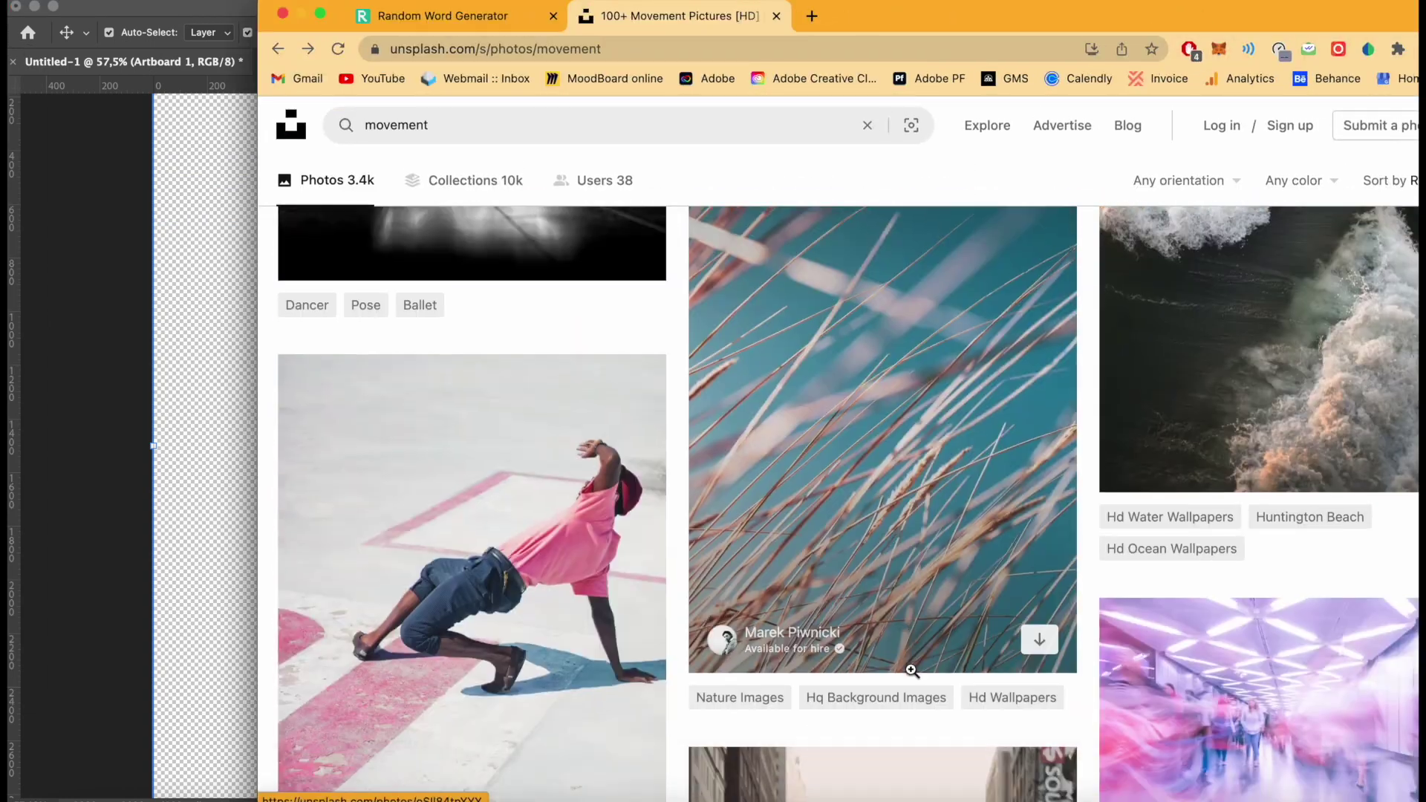
{"action": "scroll", "coordinate": [910, 668], "scroll_direction": "down", "scroll_amount": 15}
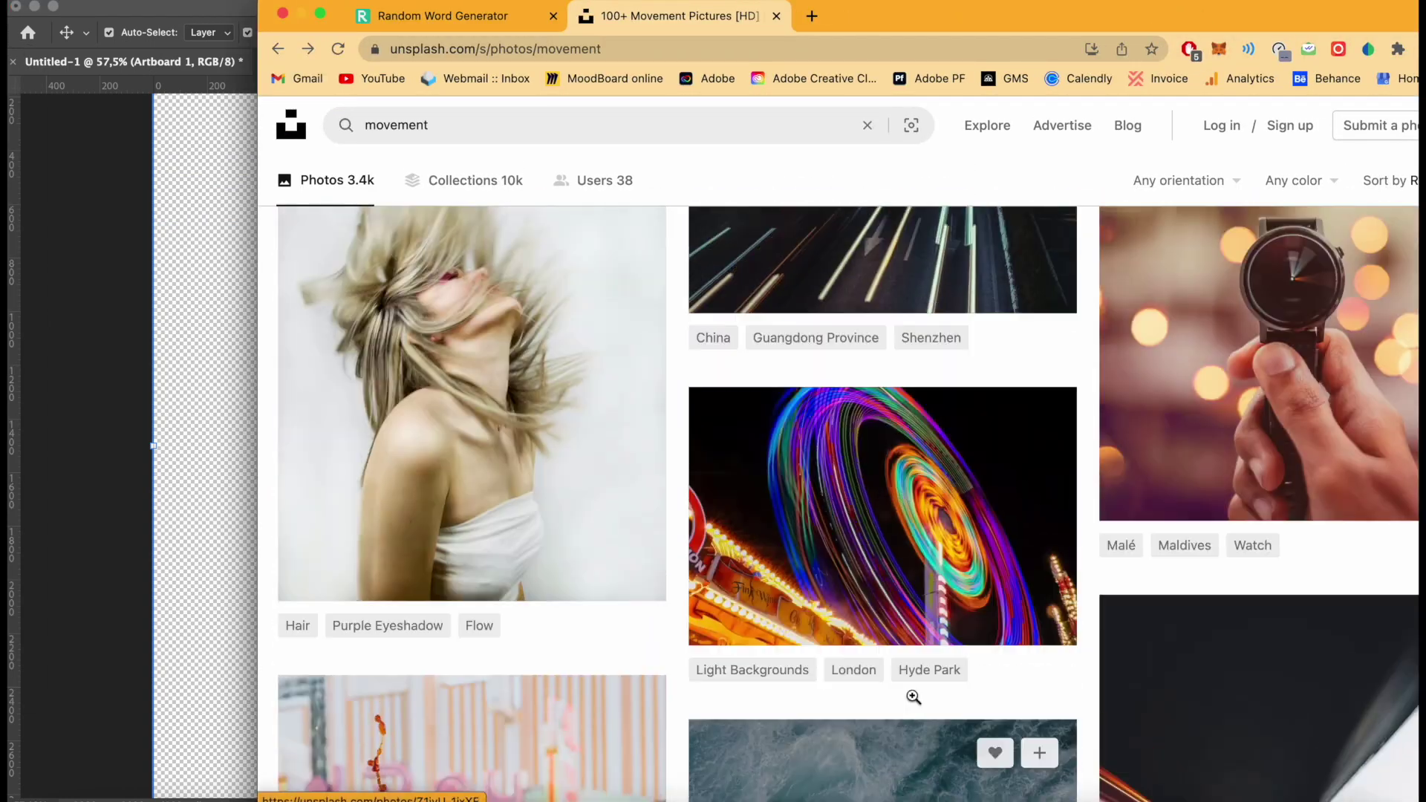
{"action": "scroll", "coordinate": [914, 703], "scroll_direction": "down", "scroll_amount": 10}
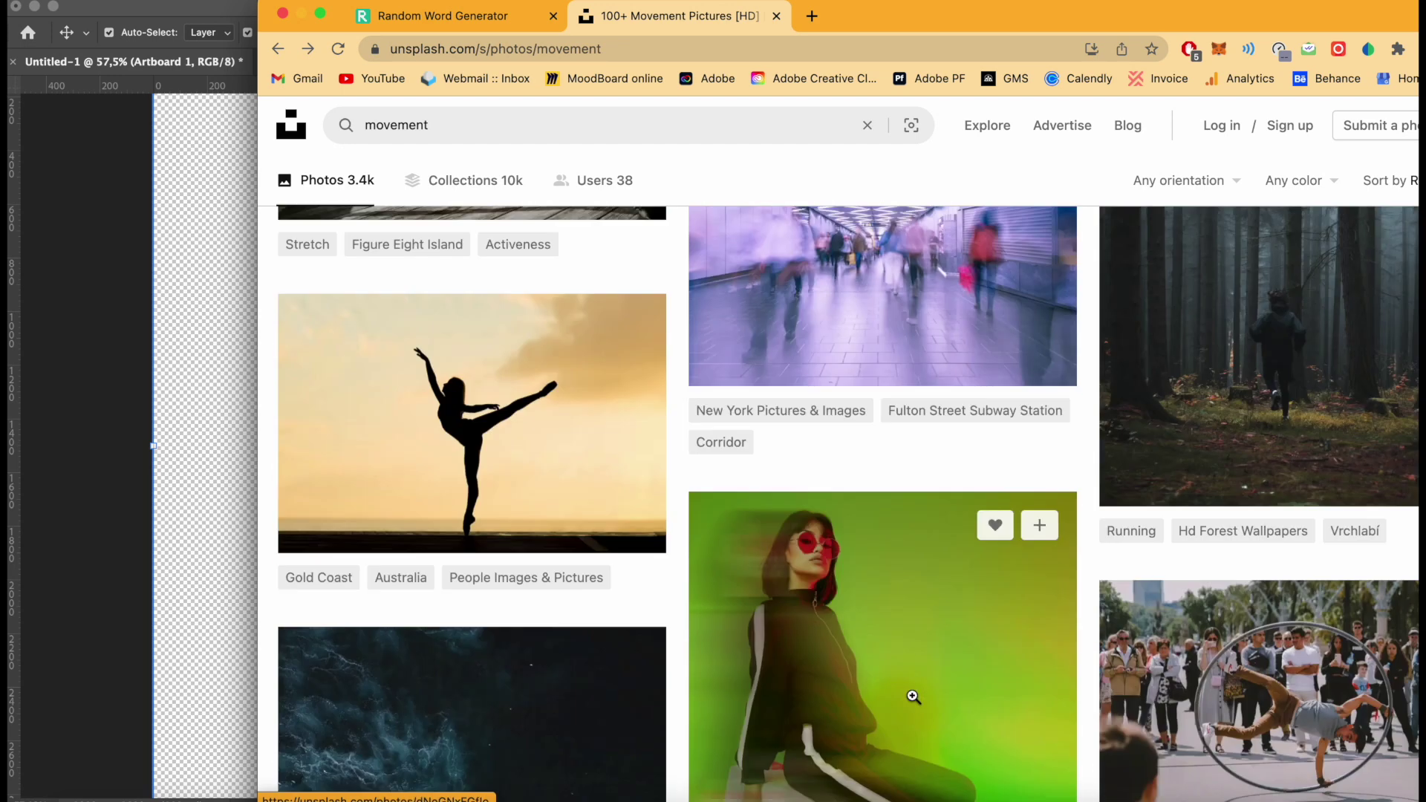
Search Unsplash for "astronaut" and look through the photos for a full-body subject.
{"action": "left_click", "coordinate": [601, 128]}
{"action": "type", "text": "astronaut"}
{"action": "key", "text": "Return"}
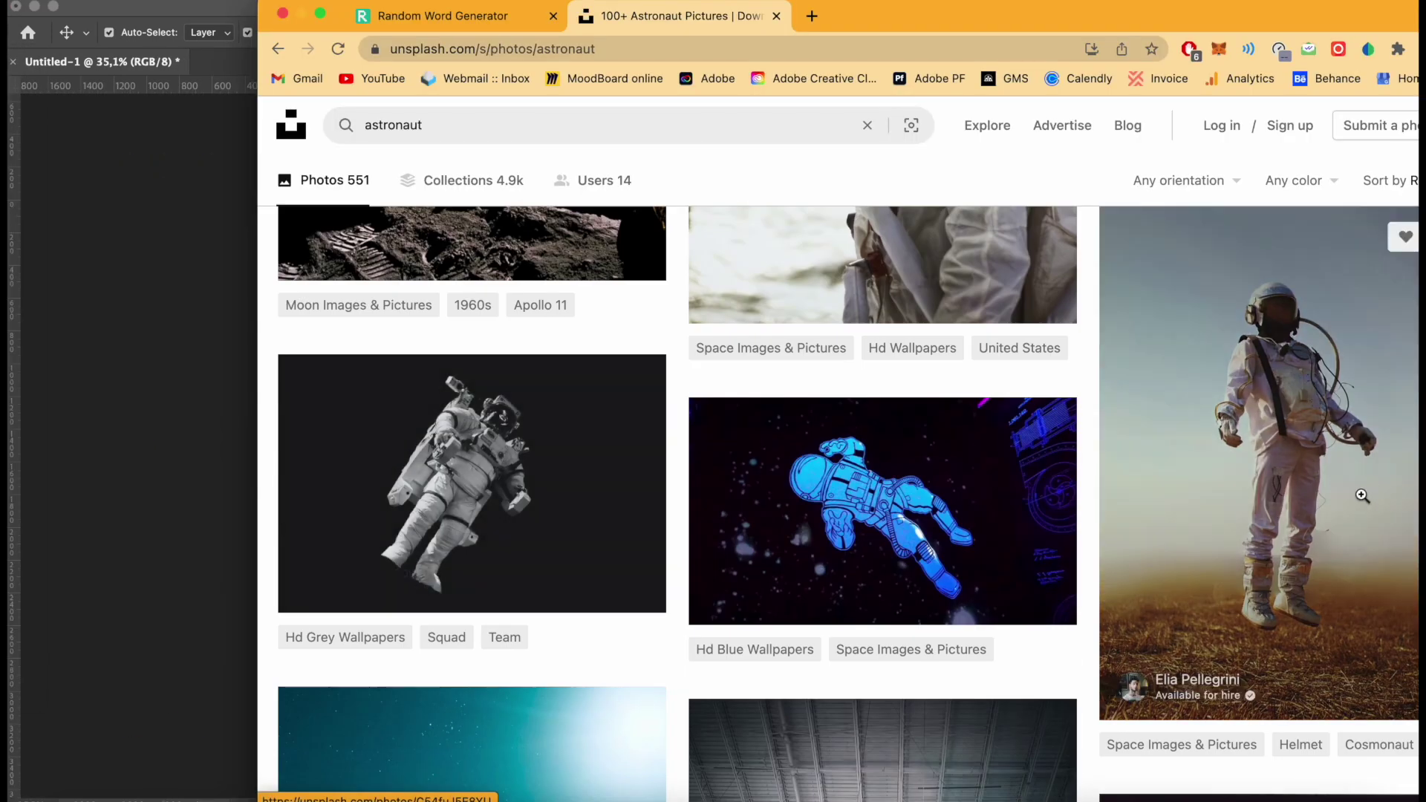
{"action": "left_click", "coordinate": [1362, 495]}
{"action": "left_click", "coordinate": [881, 365]}
{"action": "key", "text": "Escape"}
{"action": "scroll", "coordinate": [1110, 648], "scroll_direction": "down", "scroll_amount": 5}
{"action": "scroll", "coordinate": [1110, 648], "scroll_direction": "up", "scroll_amount": 2}
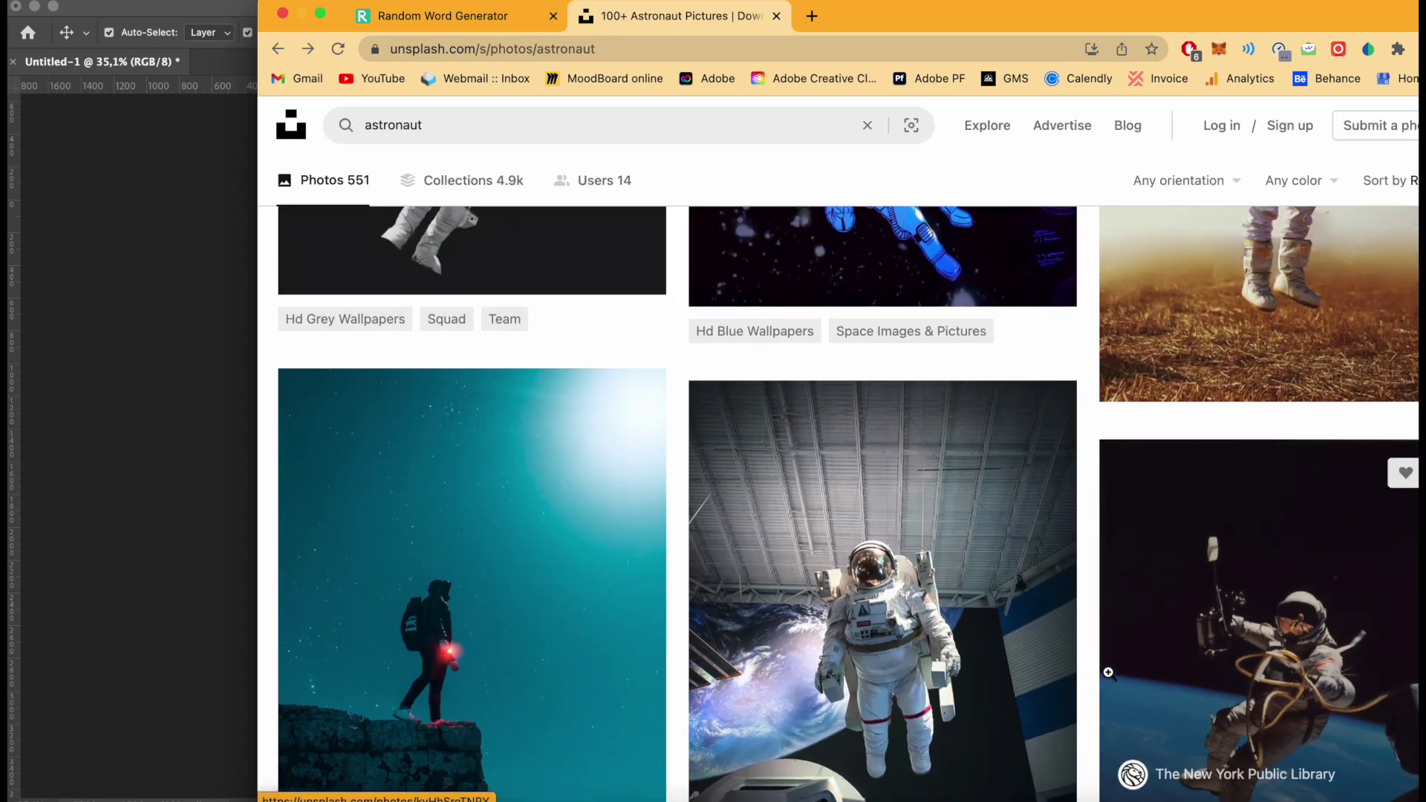
Copy the photo of the astronaut floating under a metal ceiling, paste it onto Artboard 1 in Photoshop, and scale it to about 231%.
{"action": "left_click", "coordinate": [916, 583]}
{"action": "right_click", "coordinate": [916, 584]}
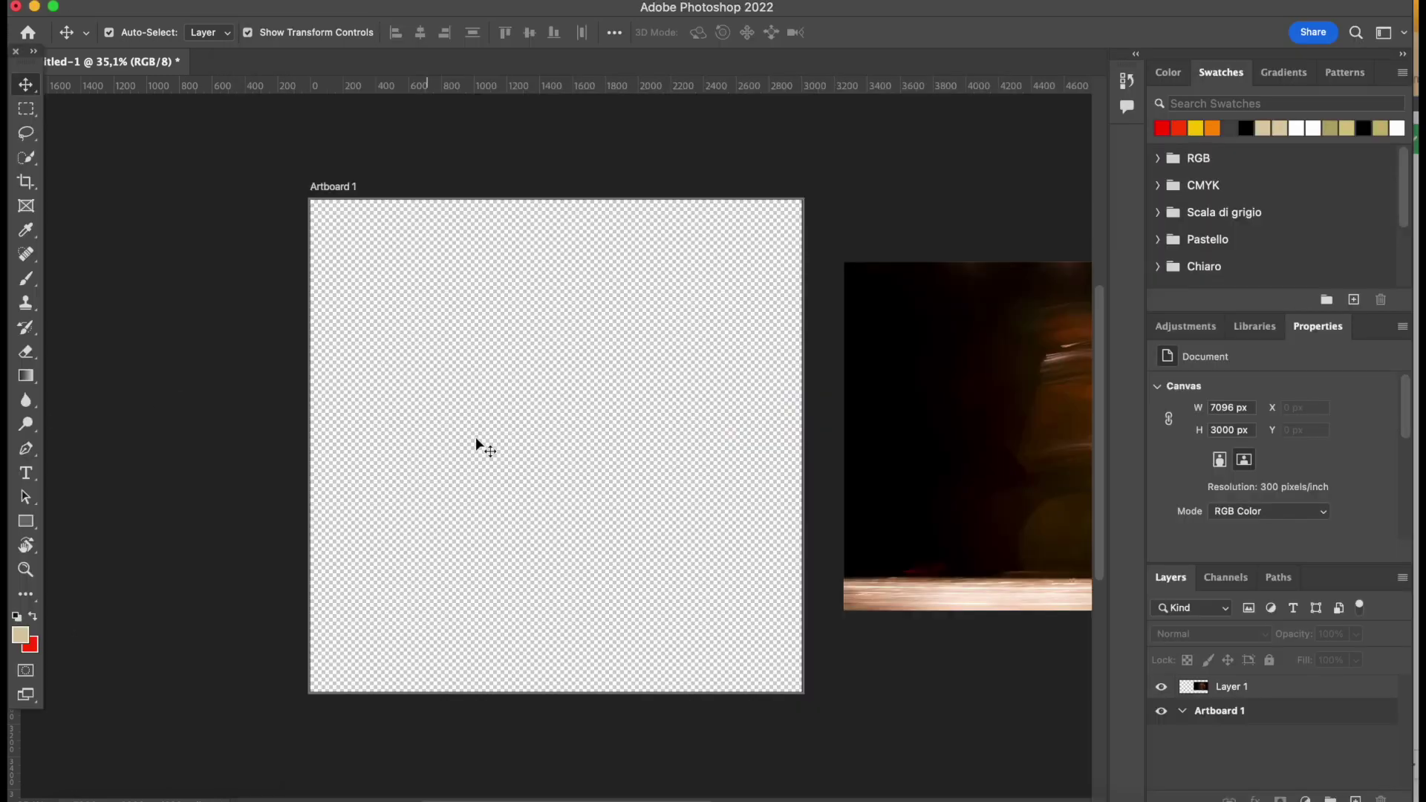
{"action": "key", "text": "super+v"}
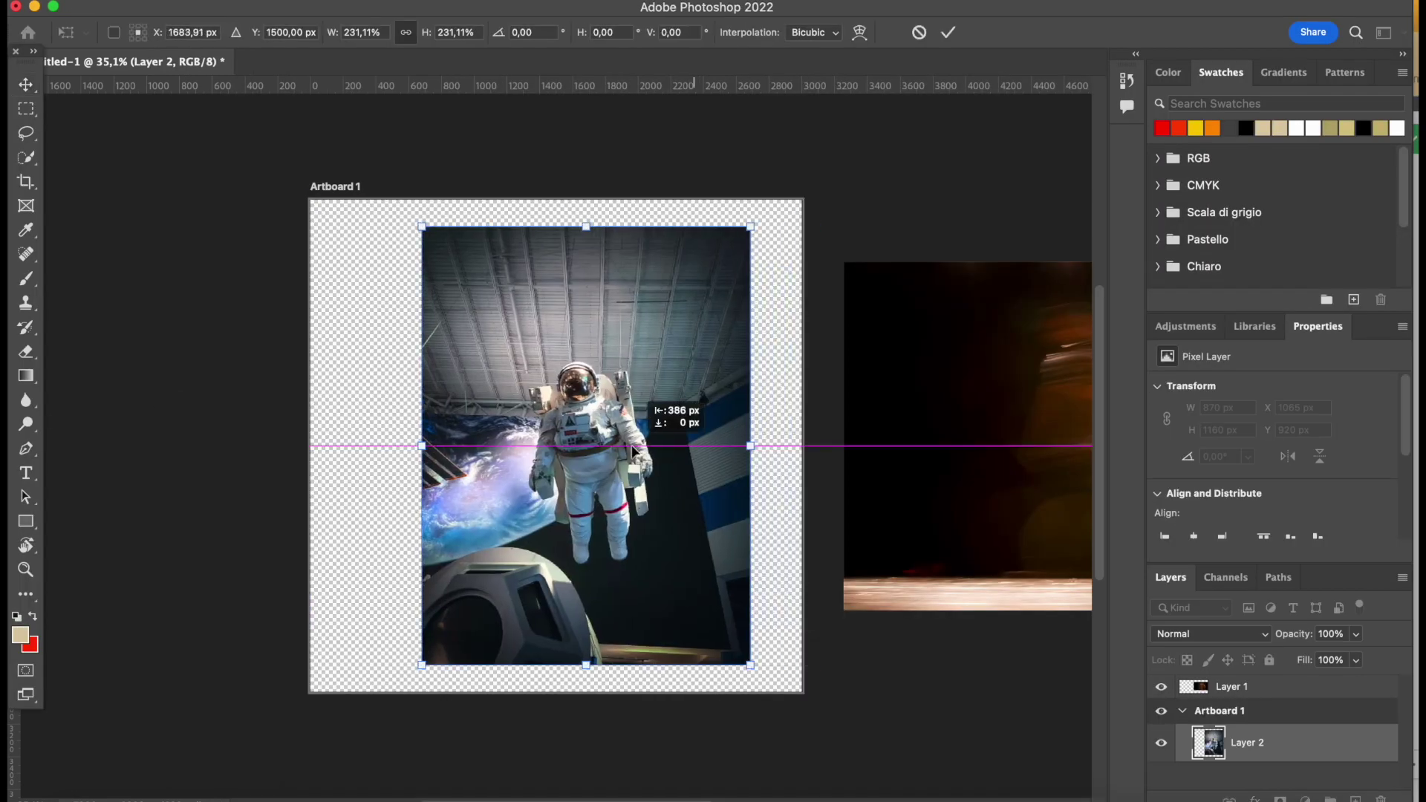
Start a Pen path around the astronaut's left-hand boot, up between the legs and down to the sole of the other boot.
{"action": "scroll", "coordinate": [668, 520], "scroll_direction": "up", "scroll_amount": 4}
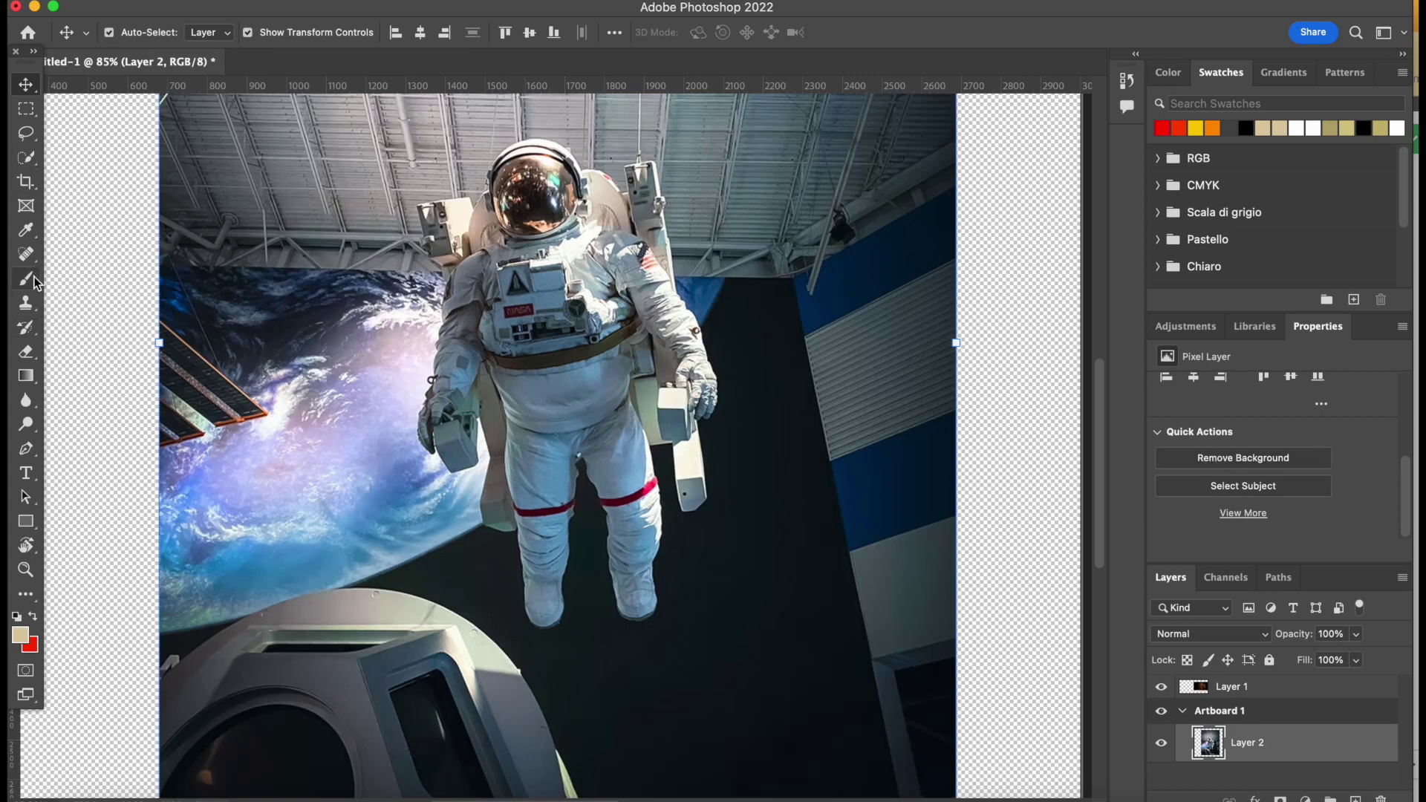
{"action": "key", "text": "p"}
{"action": "scroll", "coordinate": [479, 594], "scroll_direction": "up", "scroll_amount": 4}
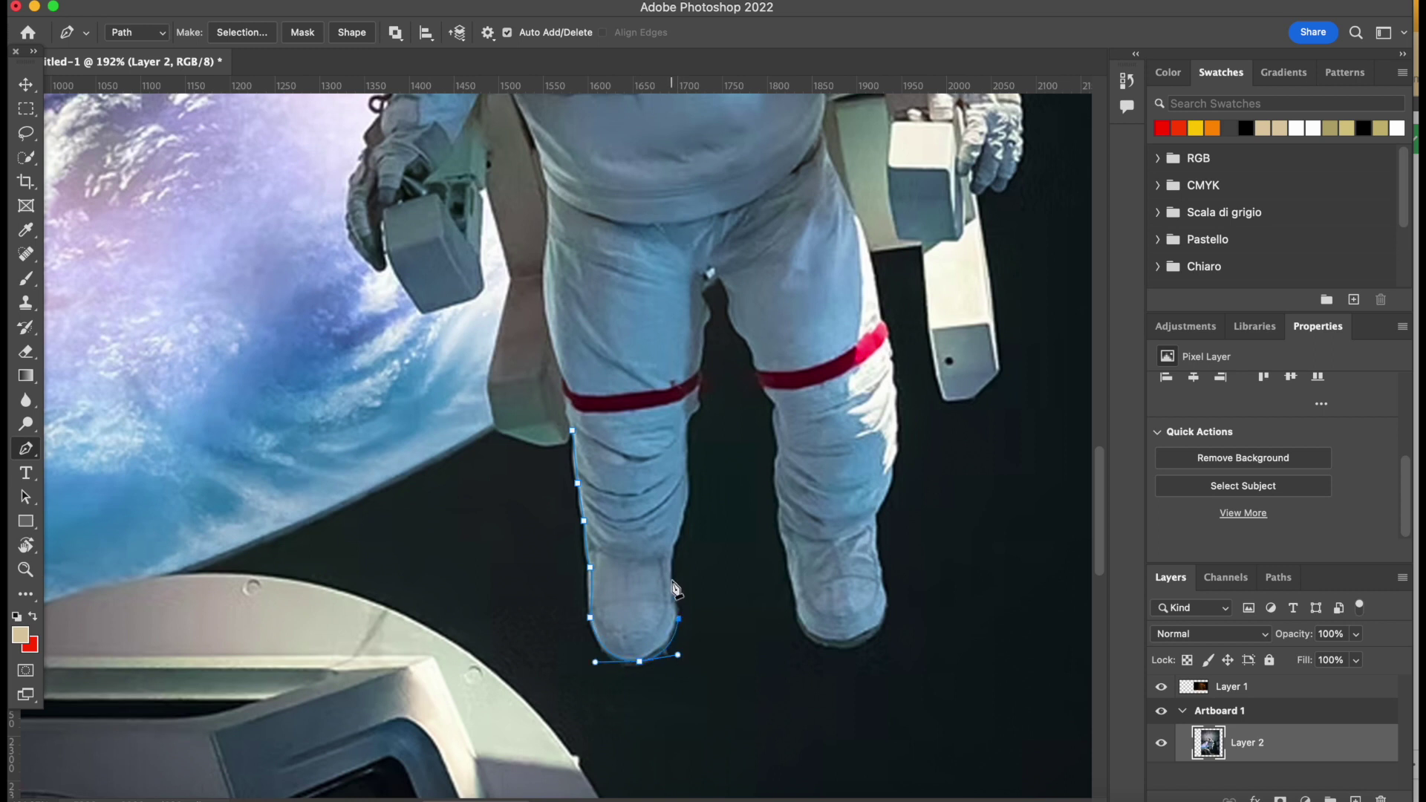
{"action": "scroll", "coordinate": [681, 547], "scroll_direction": "up", "scroll_amount": 4}
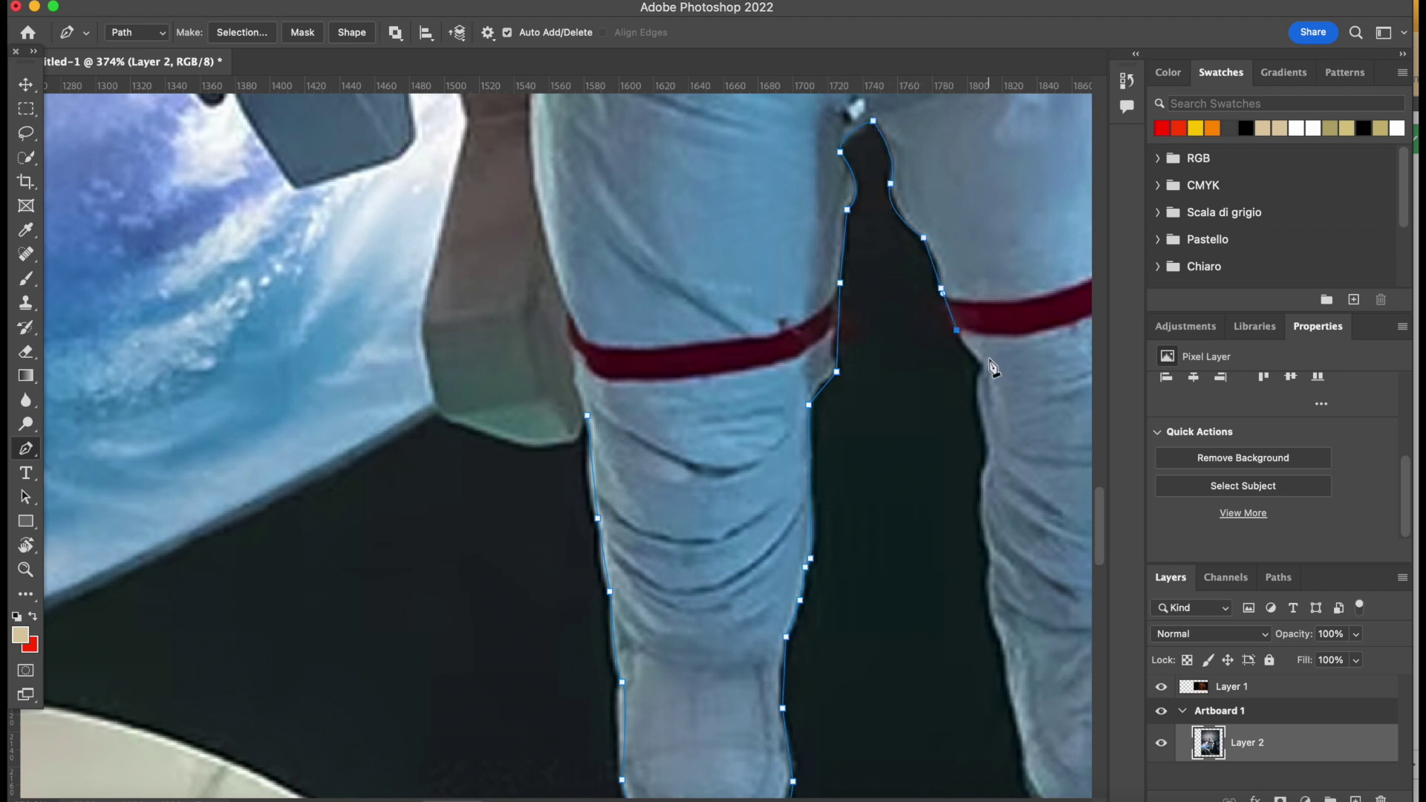
{"action": "scroll", "coordinate": [998, 562], "scroll_direction": "down", "scroll_amount": 3}
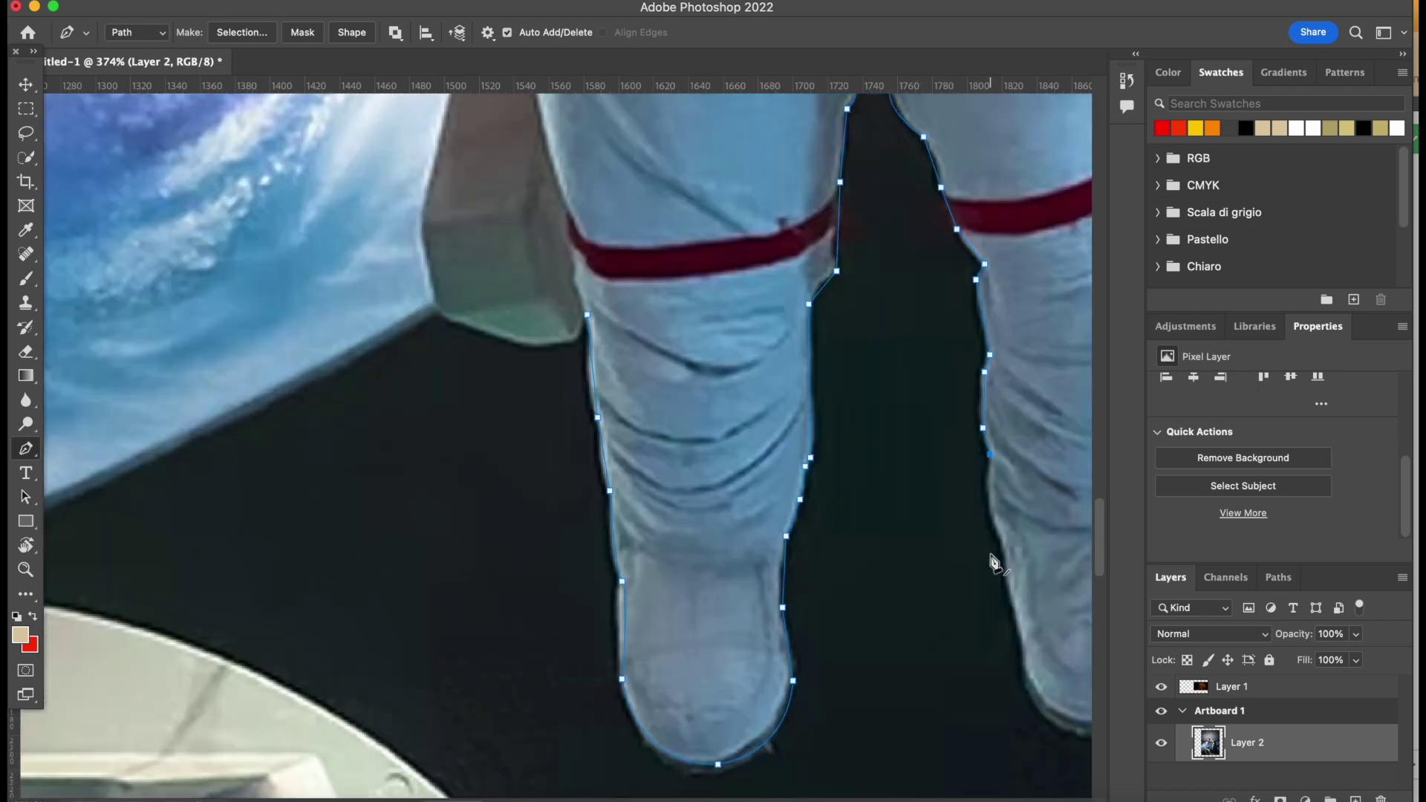
{"action": "scroll", "coordinate": [1003, 554], "scroll_direction": "down", "scroll_amount": 3}
{"action": "scroll", "coordinate": [1002, 553], "scroll_direction": "right", "scroll_amount": 3}
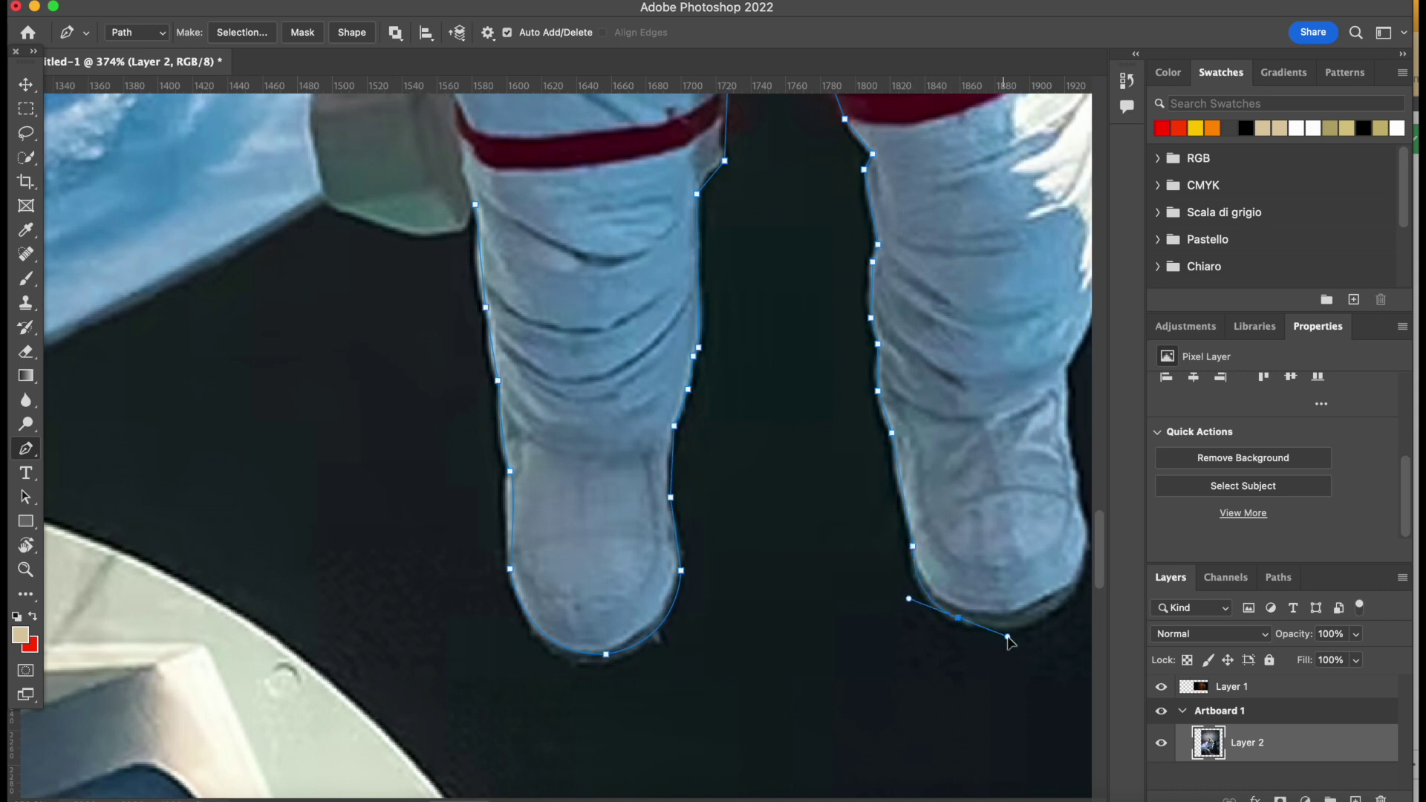
Continue the path around the right-hand boot and up the outside of that leg past the red stripe.
{"action": "scroll", "coordinate": [1075, 576], "scroll_direction": "right", "scroll_amount": 3}
{"action": "scroll", "coordinate": [1074, 576], "scroll_direction": "up", "scroll_amount": 1}
{"action": "left_click", "coordinate": [986, 574]}
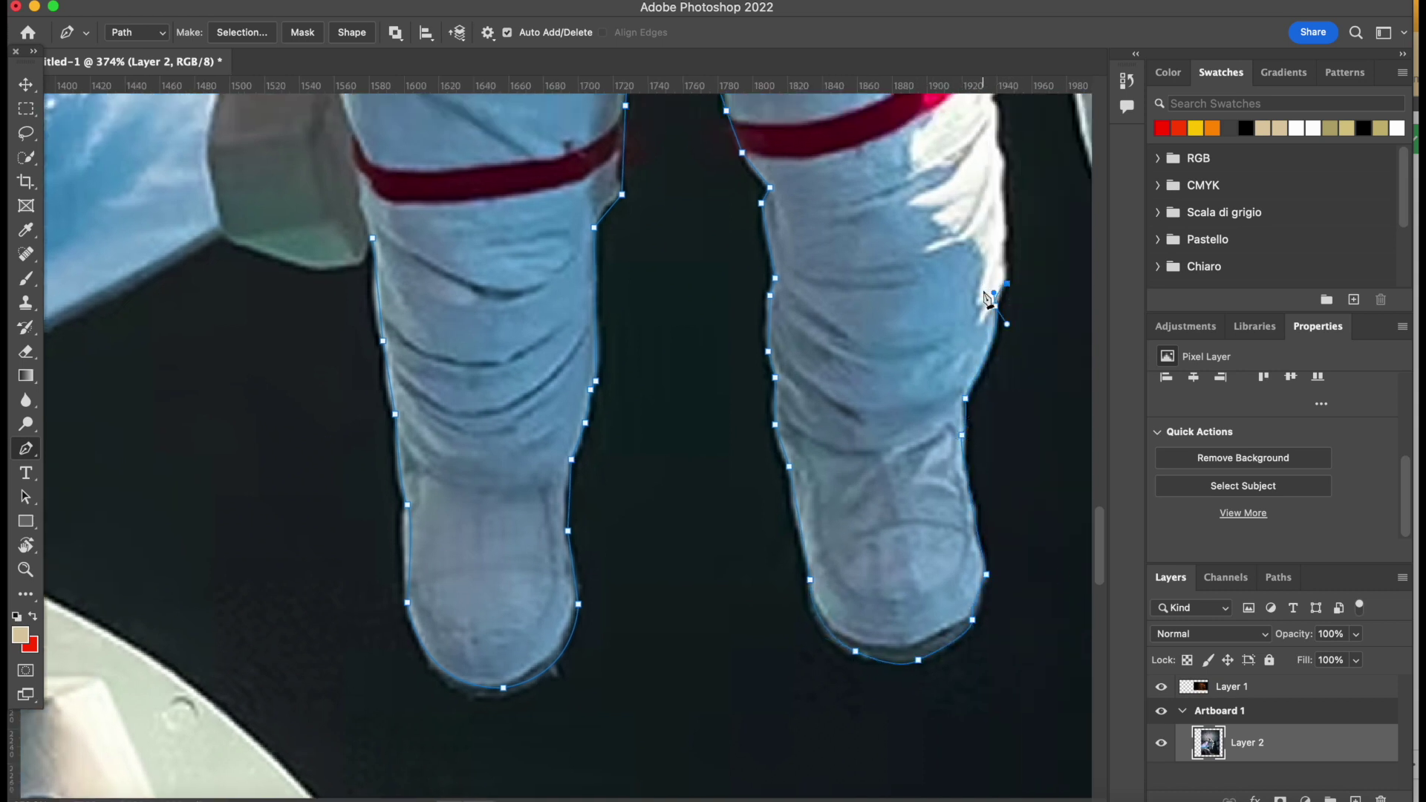
{"action": "scroll", "coordinate": [980, 305], "scroll_direction": "up", "scroll_amount": 8}
{"action": "left_click", "coordinate": [957, 377]}
{"action": "scroll", "coordinate": [945, 380], "scroll_direction": "up", "scroll_amount": 2}
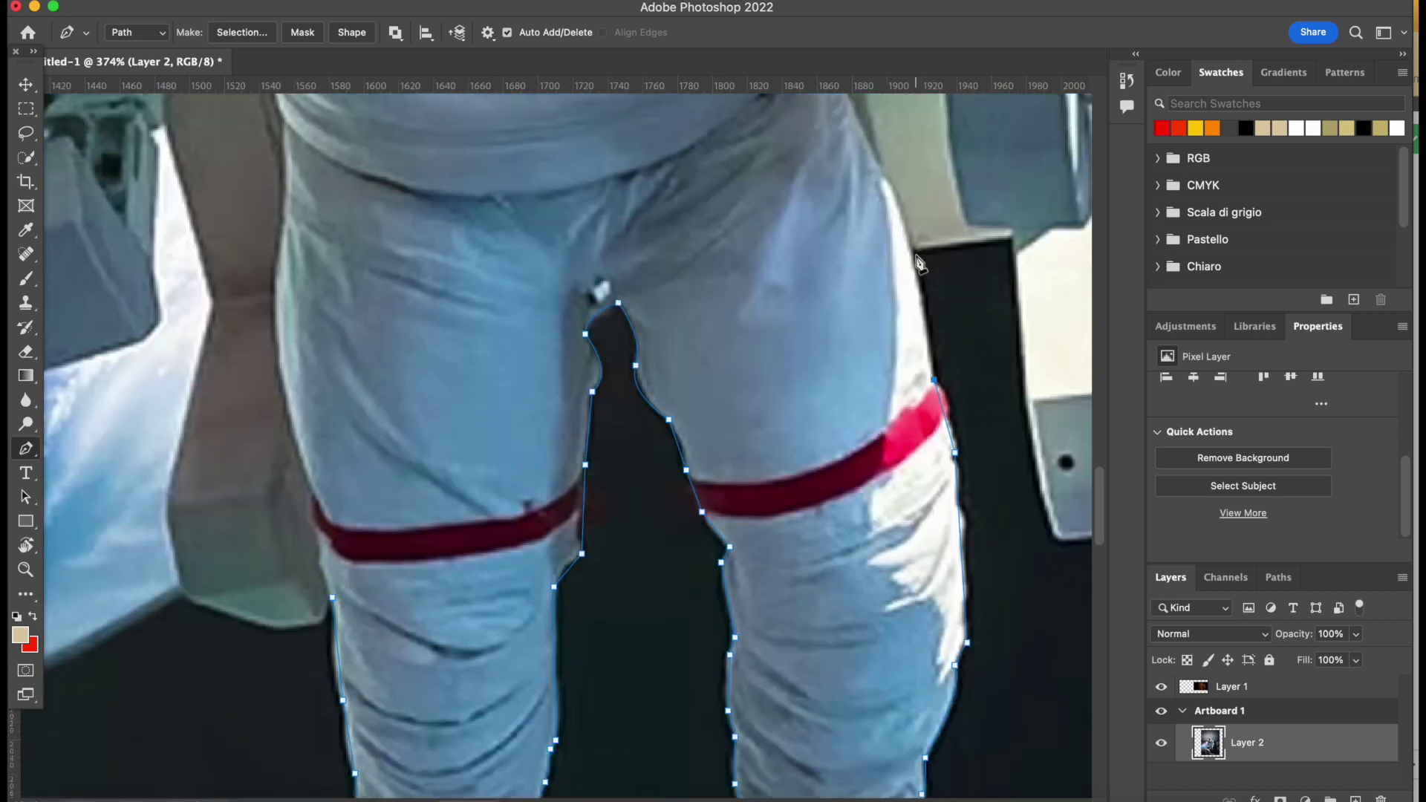
Extend the path along the outer thigh and around the hanging lower backpack panel up to the right-hand glove's fingers.
{"action": "scroll", "coordinate": [919, 279], "scroll_direction": "down", "scroll_amount": 4}
{"action": "left_click", "coordinate": [733, 458]}
{"action": "scroll", "coordinate": [733, 459], "scroll_direction": "up", "scroll_amount": 4}
{"action": "left_click", "coordinate": [743, 531]}
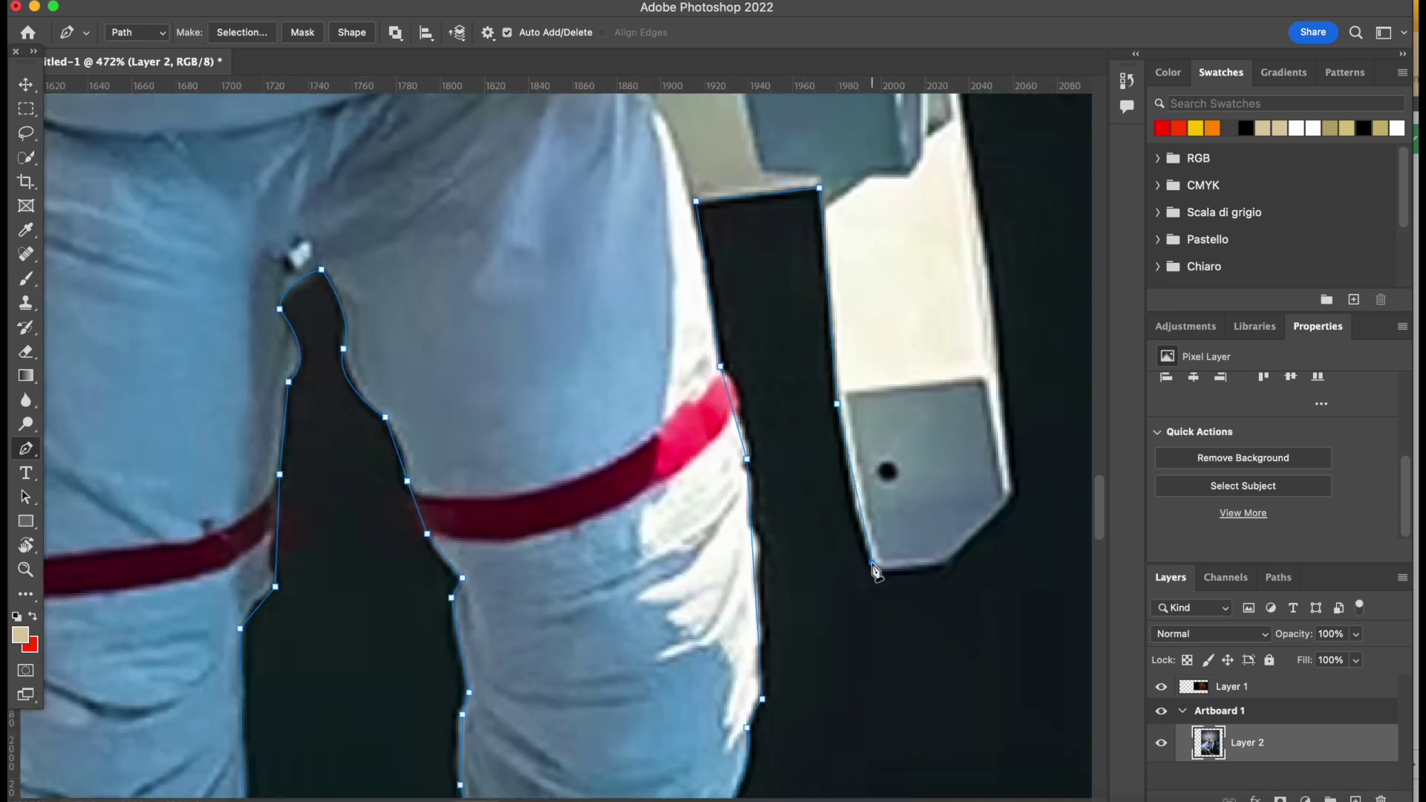
{"action": "left_click", "coordinate": [1011, 495]}
{"action": "scroll", "coordinate": [1012, 499], "scroll_direction": "up", "scroll_amount": 3}
{"action": "scroll", "coordinate": [1013, 499], "scroll_direction": "right", "scroll_amount": 1}
{"action": "left_click", "coordinate": [918, 262]}
{"action": "scroll", "coordinate": [918, 263], "scroll_direction": "up", "scroll_amount": 4}
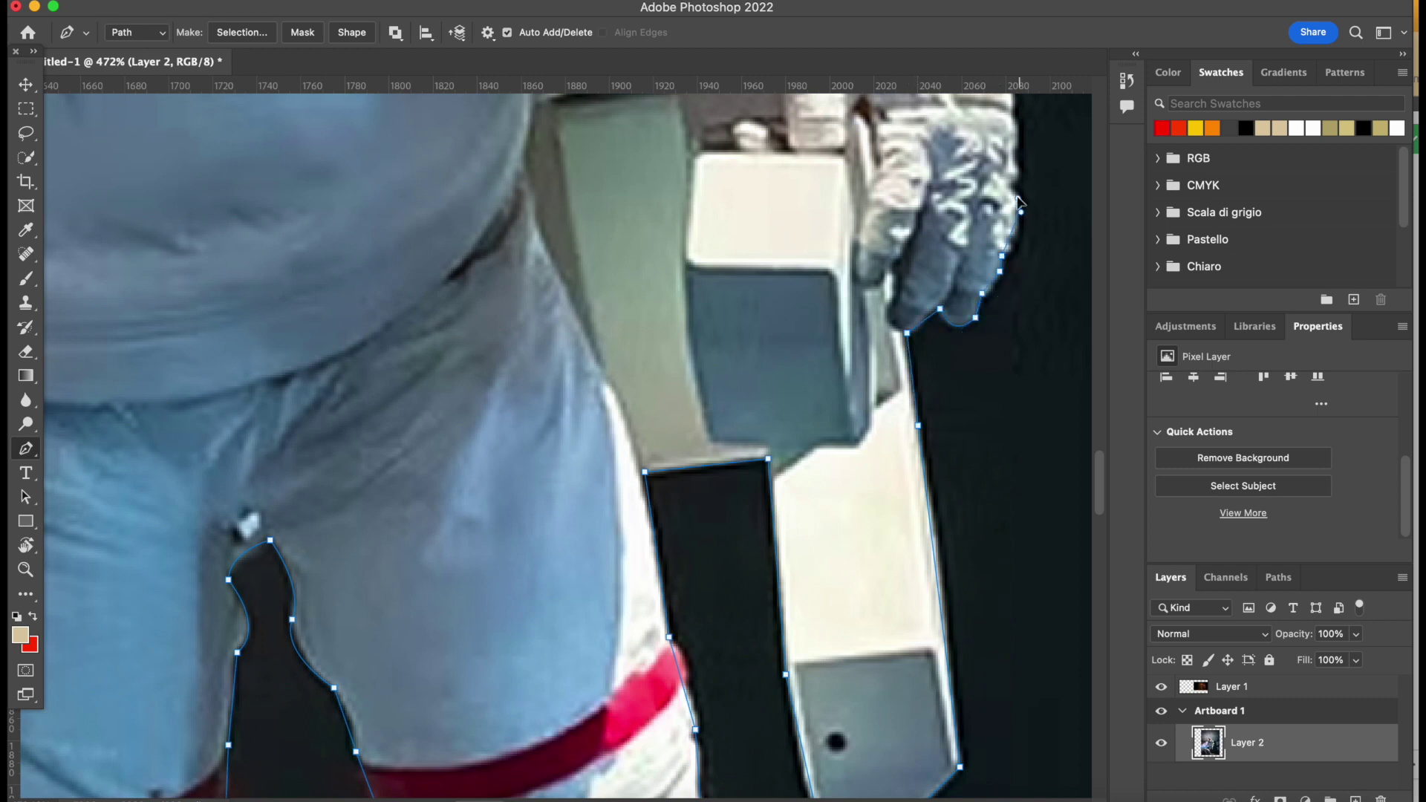
Trace the outer edge of the right-hand glove and forearm up to the elbow.
{"action": "left_click", "coordinate": [1015, 117]}
{"action": "scroll", "coordinate": [978, 303], "scroll_direction": "up", "scroll_amount": 6}
{"action": "scroll", "coordinate": [977, 303], "scroll_direction": "right", "scroll_amount": 1}
{"action": "left_click", "coordinate": [957, 284]}
{"action": "scroll", "coordinate": [930, 340], "scroll_direction": "up", "scroll_amount": 4}
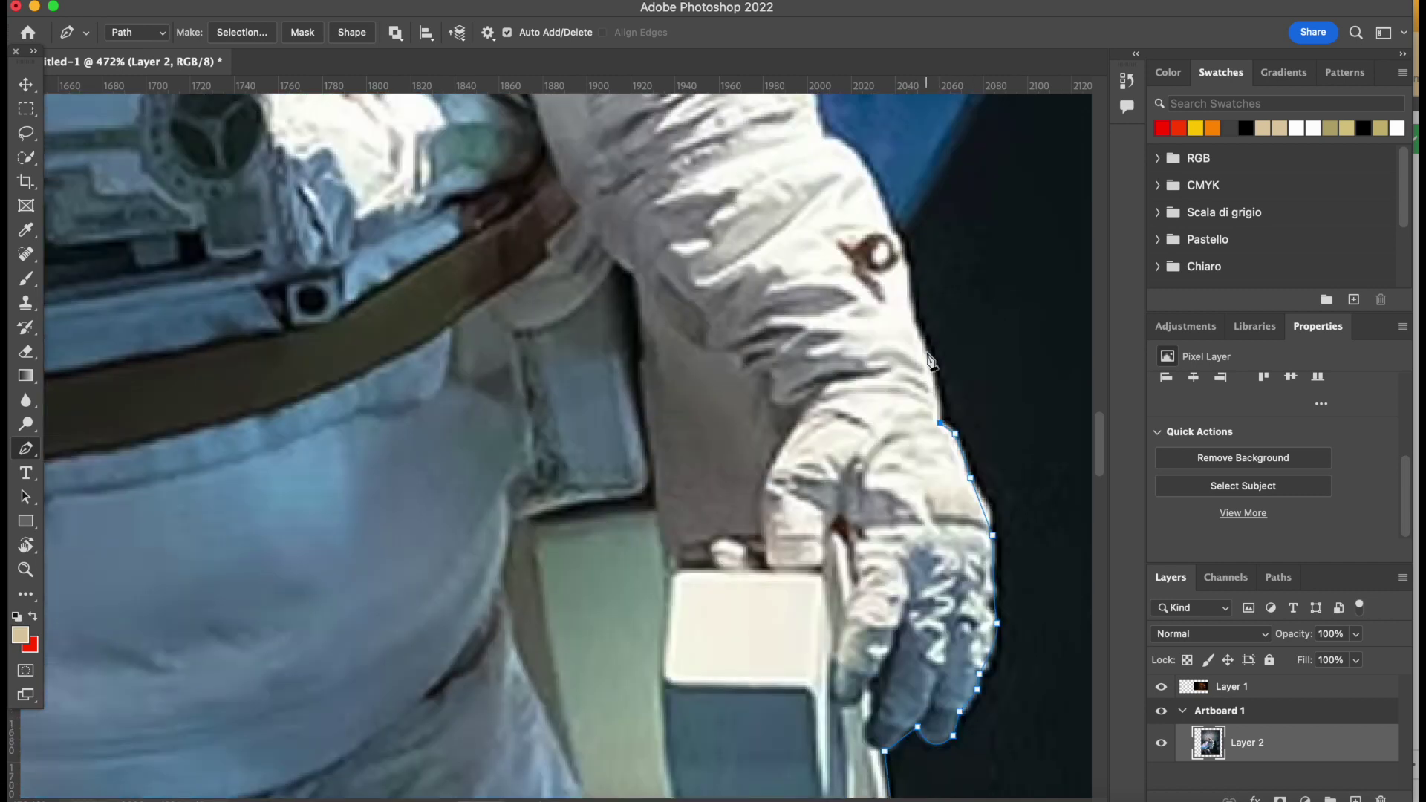
{"action": "left_click", "coordinate": [913, 283]}
{"action": "scroll", "coordinate": [915, 312], "scroll_direction": "up", "scroll_amount": 2}
{"action": "scroll", "coordinate": [915, 312], "scroll_direction": "left", "scroll_amount": 1}
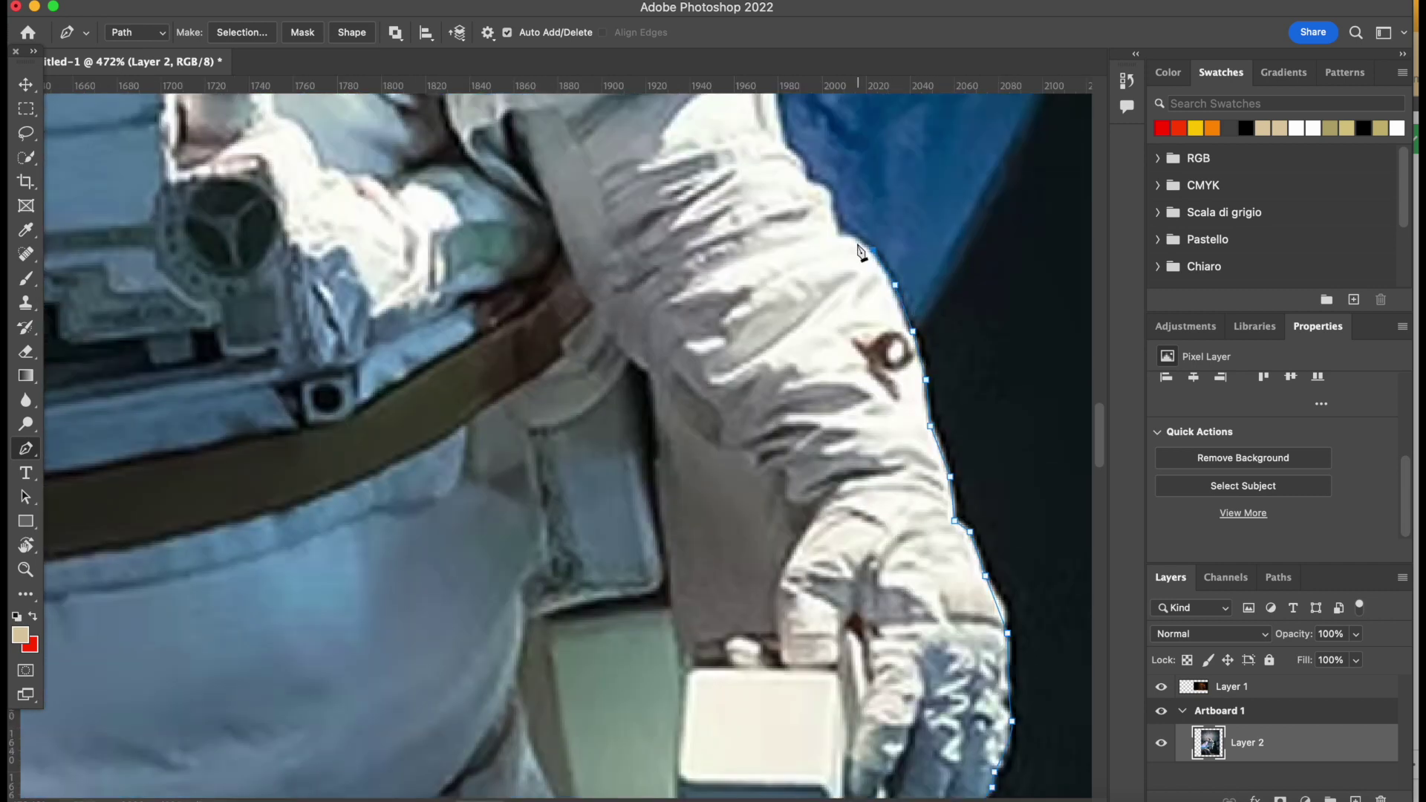
Continue the path up the right-hand sleeve and along the backpack edge beside the flag patch.
{"action": "left_click", "coordinate": [839, 234]}
{"action": "scroll", "coordinate": [846, 361], "scroll_direction": "up", "scroll_amount": 3}
{"action": "scroll", "coordinate": [815, 355], "scroll_direction": "up", "scroll_amount": 2}
{"action": "scroll", "coordinate": [802, 423], "scroll_direction": "up", "scroll_amount": 7}
{"action": "scroll", "coordinate": [801, 423], "scroll_direction": "left", "scroll_amount": 1}
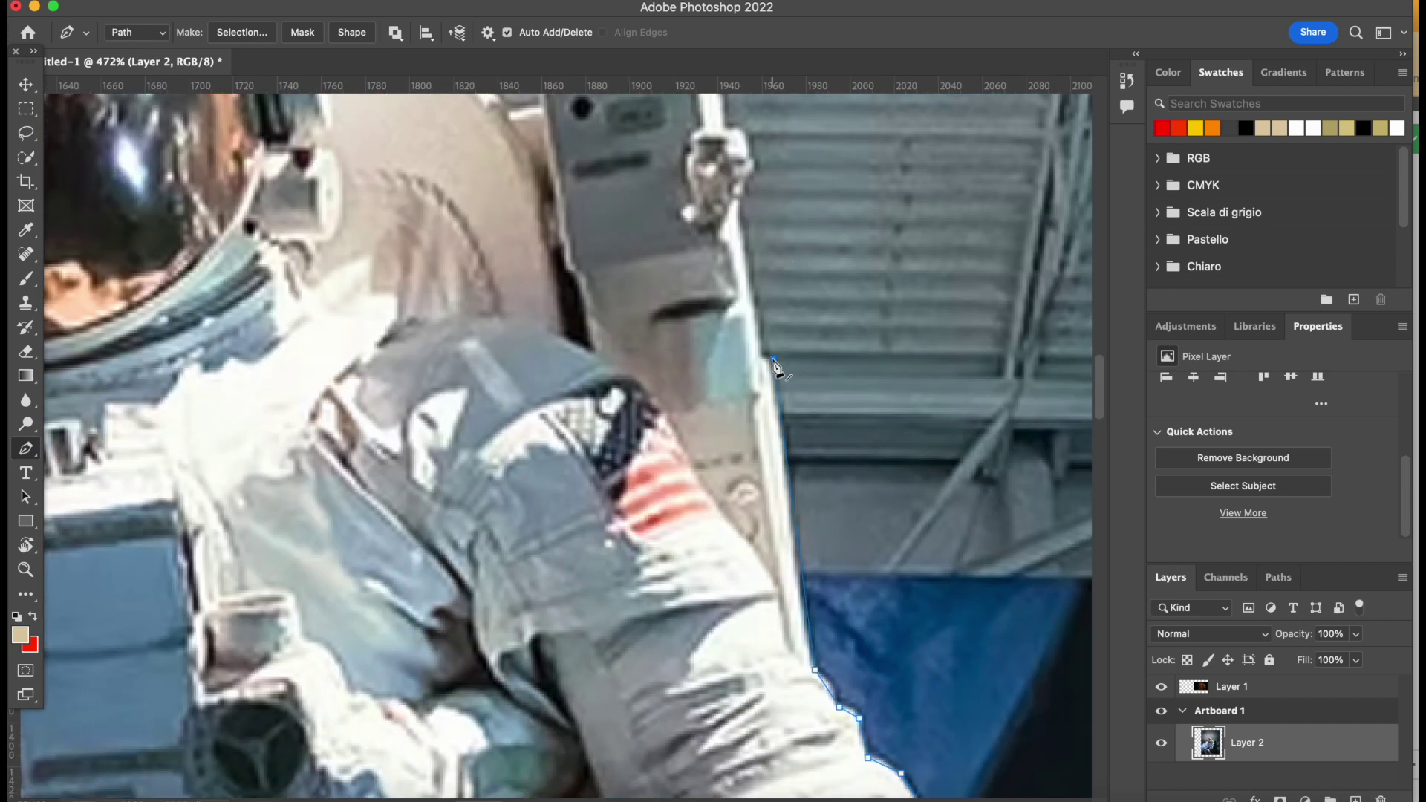
Outline the tall backpack unit above the flag-patch shoulder, including its metal fitting and angled top.
{"action": "left_click", "coordinate": [775, 368]}
{"action": "scroll", "coordinate": [774, 407], "scroll_direction": "up", "scroll_amount": 4}
{"action": "scroll", "coordinate": [760, 247], "scroll_direction": "up", "scroll_amount": 2}
{"action": "scroll", "coordinate": [760, 246], "scroll_direction": "left", "scroll_amount": 1}
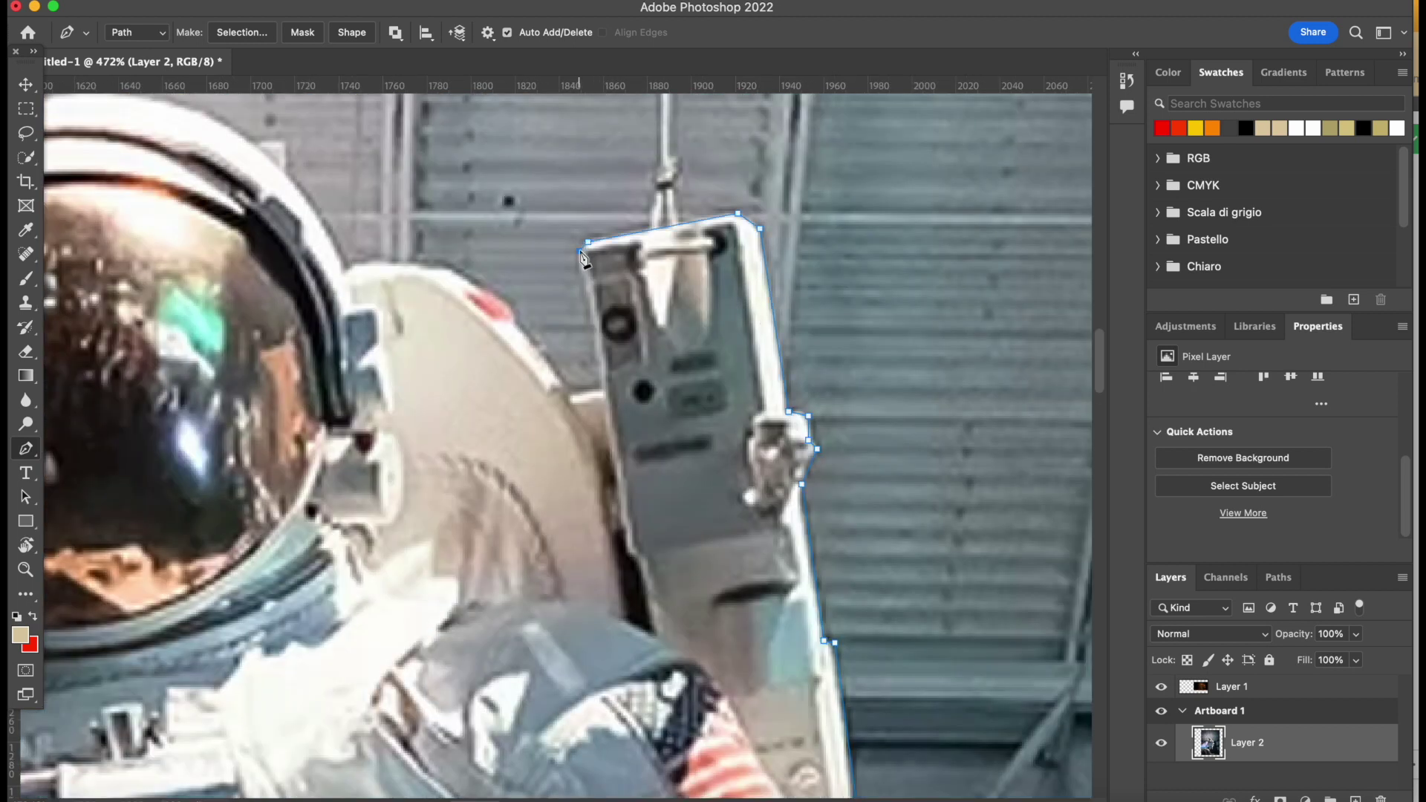
{"action": "left_click", "coordinate": [573, 389]}
Trace curved path segments over the rounded backpack section and across the top of the helmet to its far side.
{"action": "scroll", "coordinate": [520, 334], "scroll_direction": "left", "scroll_amount": 2}
{"action": "scroll", "coordinate": [520, 334], "scroll_direction": "up", "scroll_amount": 1}
{"action": "left_click_drag", "start_coordinate": [431, 279], "coordinate": [402, 365]}
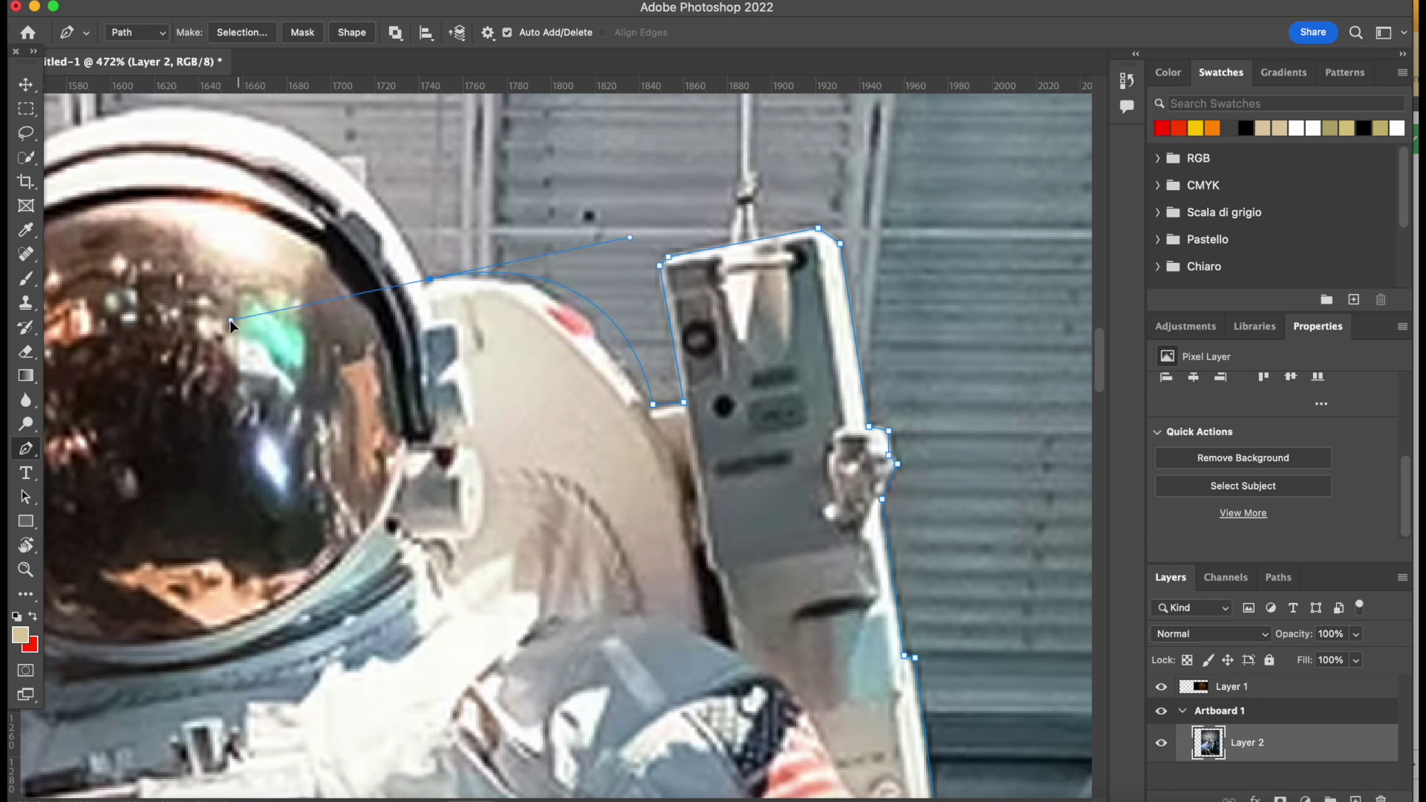
{"action": "scroll", "coordinate": [529, 170], "scroll_direction": "left", "scroll_amount": 5}
{"action": "scroll", "coordinate": [529, 171], "scroll_direction": "up", "scroll_amount": 2}
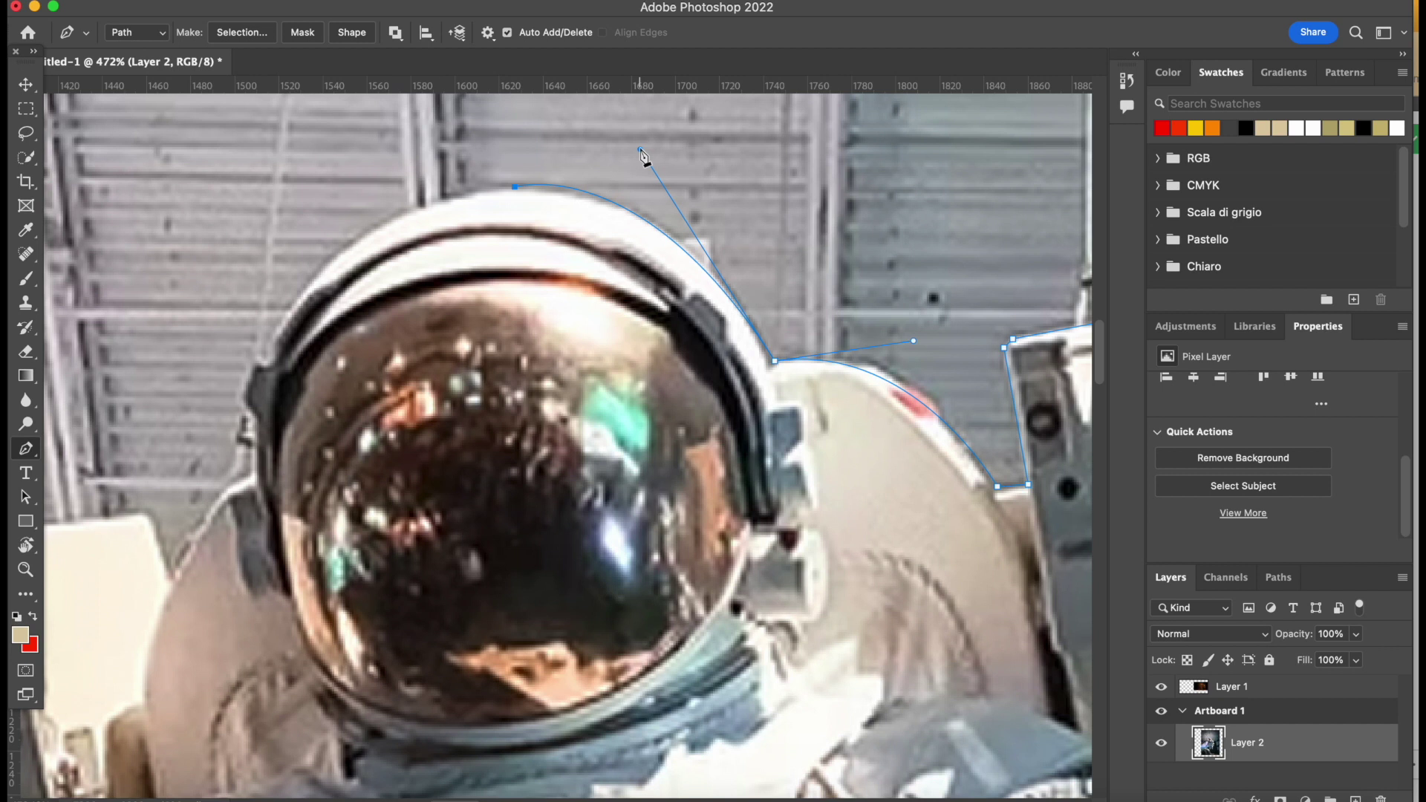
{"action": "left_click_drag", "start_coordinate": [199, 592], "coordinate": [159, 606]}
{"action": "scroll", "coordinate": [163, 616], "scroll_direction": "left", "scroll_amount": 2}
{"action": "scroll", "coordinate": [164, 617], "scroll_direction": "down", "scroll_amount": 1}
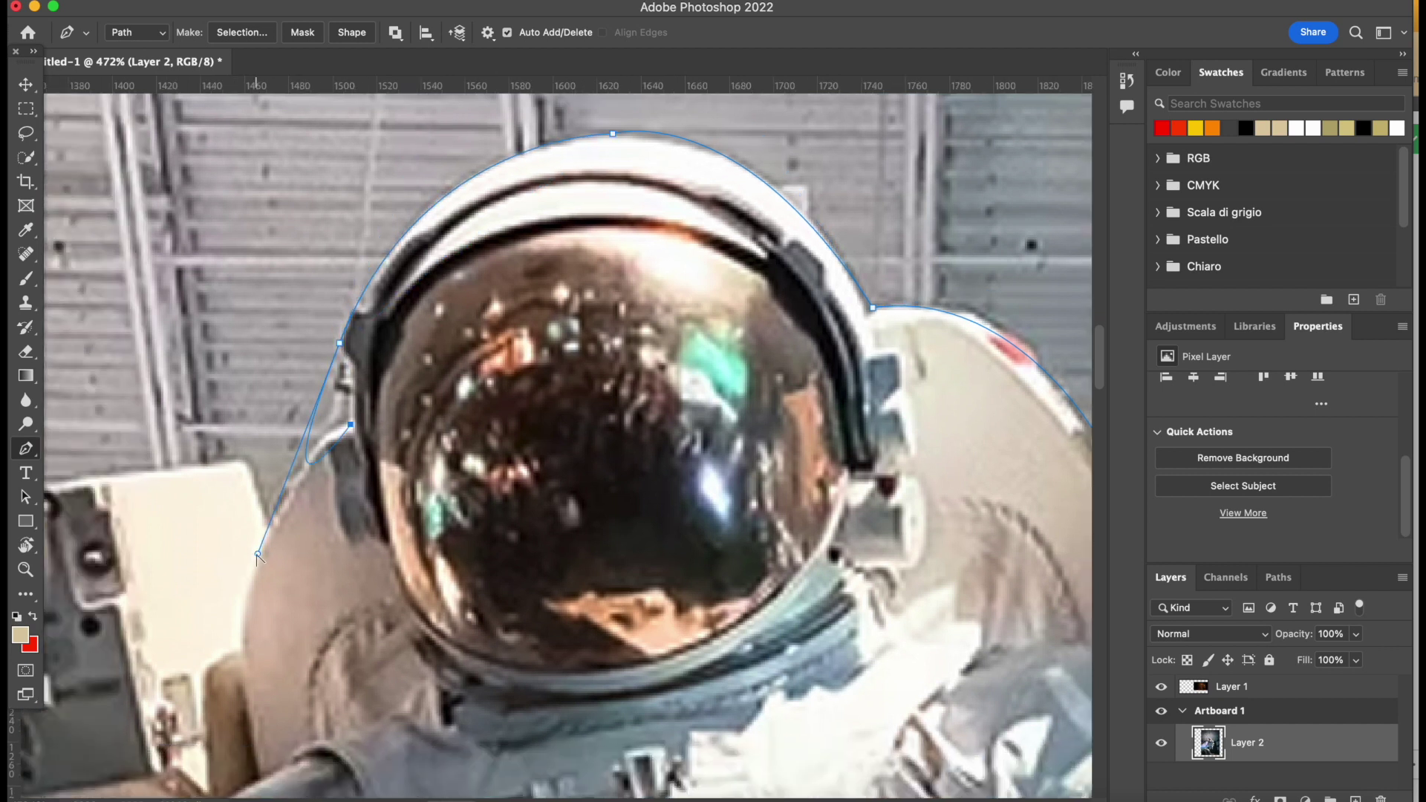
Continue the path along the rounded backpack section left of the helmet and around the adjoining equipment unit to the shoulder.
{"action": "left_click_drag", "start_coordinate": [259, 608], "coordinate": [245, 622]}
{"action": "scroll", "coordinate": [527, 443], "scroll_direction": "left", "scroll_amount": 5}
{"action": "scroll", "coordinate": [528, 443], "scroll_direction": "down", "scroll_amount": 2}
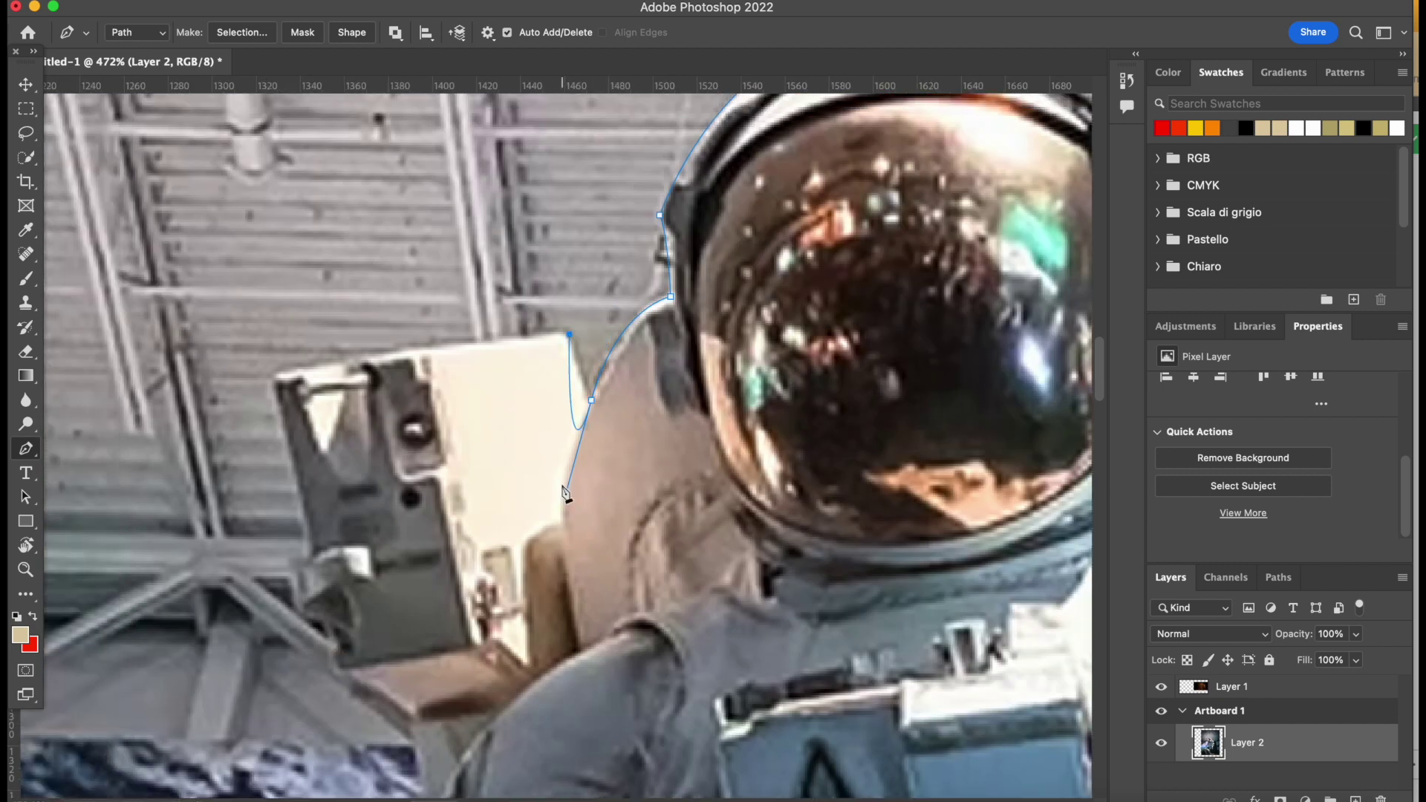
{"action": "scroll", "coordinate": [341, 467], "scroll_direction": "down", "scroll_amount": 5}
{"action": "scroll", "coordinate": [342, 467], "scroll_direction": "left", "scroll_amount": 1}
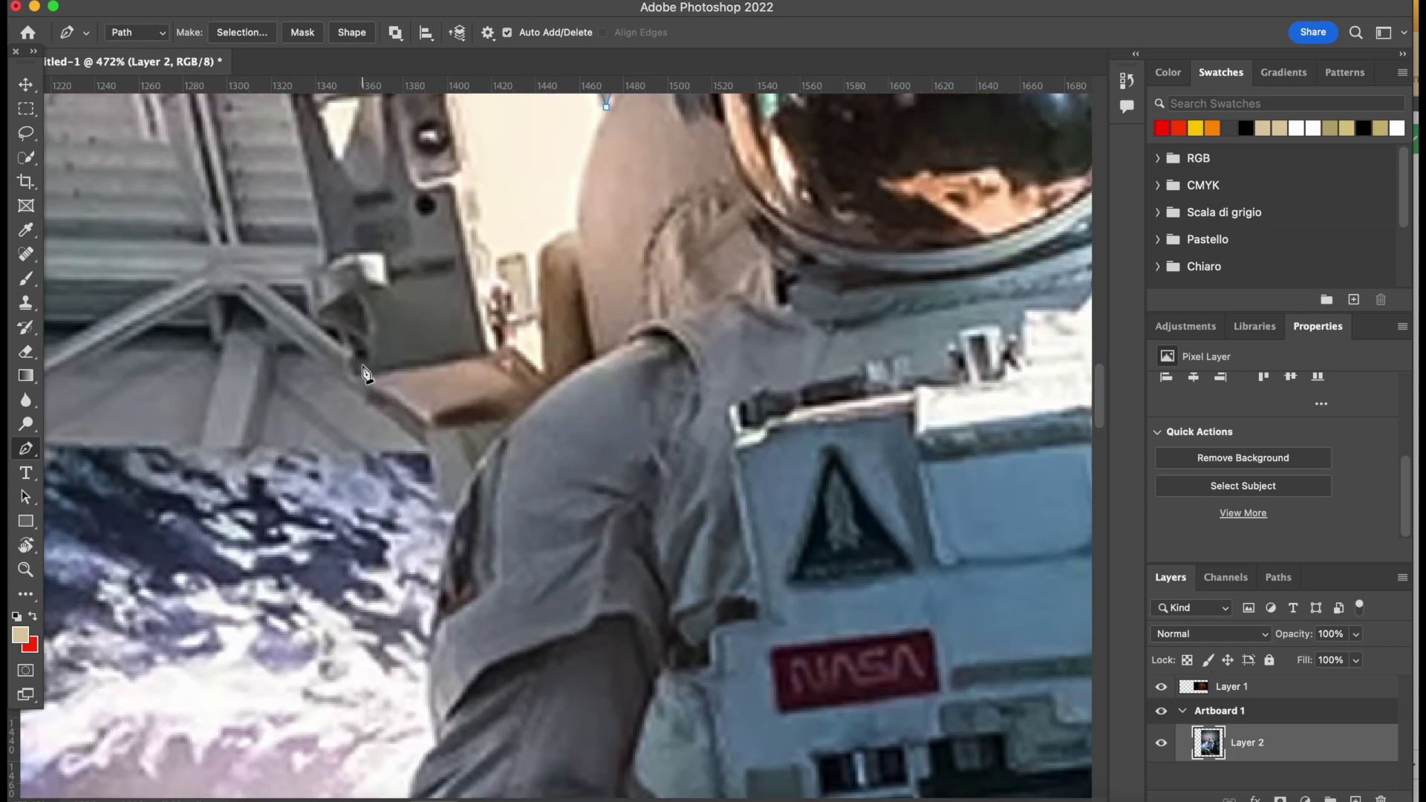
{"action": "left_click", "coordinate": [442, 510]}
{"action": "left_click", "coordinate": [457, 509]}
Trace the outer edge of the left-hand upper sleeve from the shoulder down to the elbow.
{"action": "scroll", "coordinate": [457, 510], "scroll_direction": "down", "scroll_amount": 6}
{"action": "scroll", "coordinate": [456, 510], "scroll_direction": "left", "scroll_amount": 2}
{"action": "scroll", "coordinate": [456, 510], "scroll_direction": "down", "scroll_amount": 5}
{"action": "scroll", "coordinate": [457, 511], "scroll_direction": "up", "scroll_amount": 4}
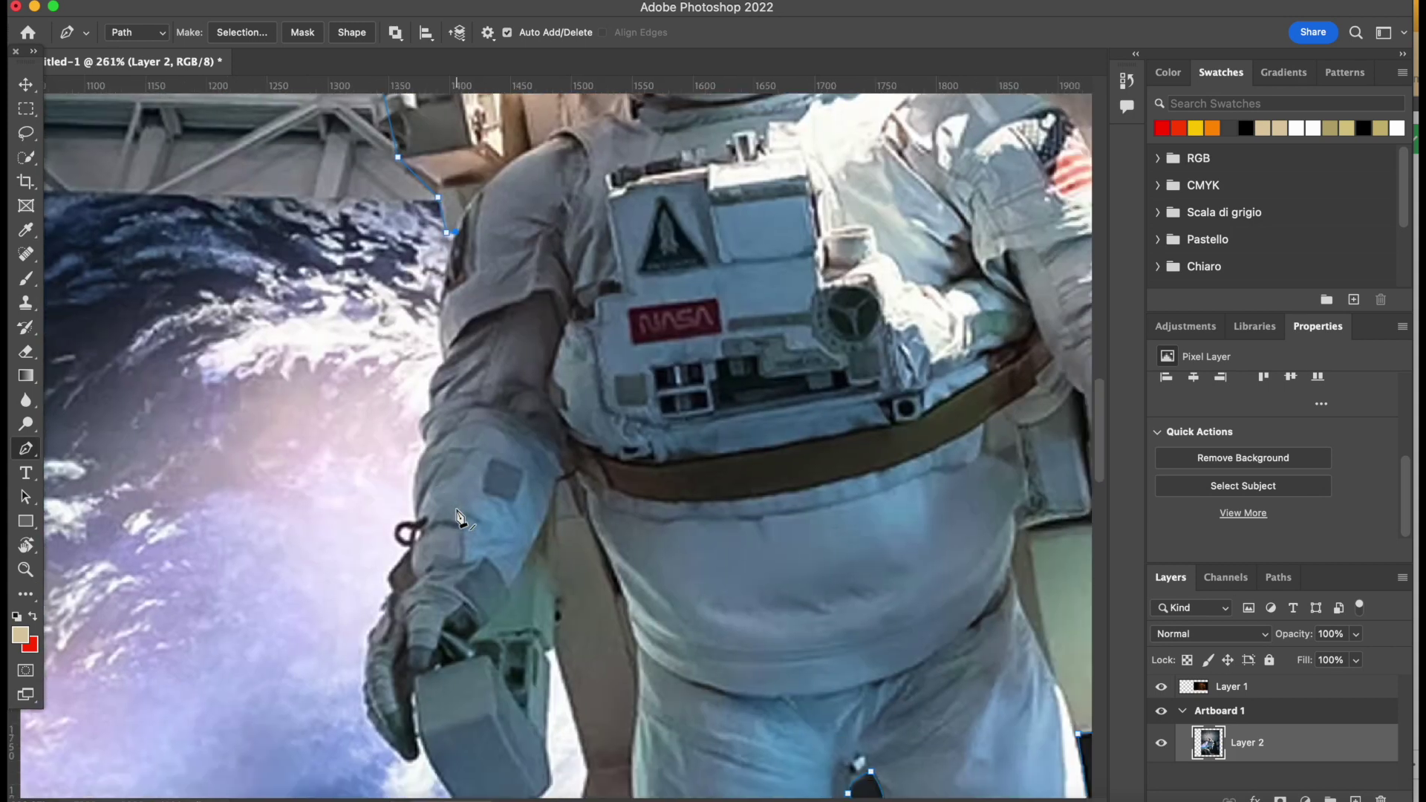
{"action": "scroll", "coordinate": [456, 510], "scroll_direction": "left", "scroll_amount": 1}
{"action": "left_click_drag", "start_coordinate": [518, 364], "coordinate": [531, 389]}
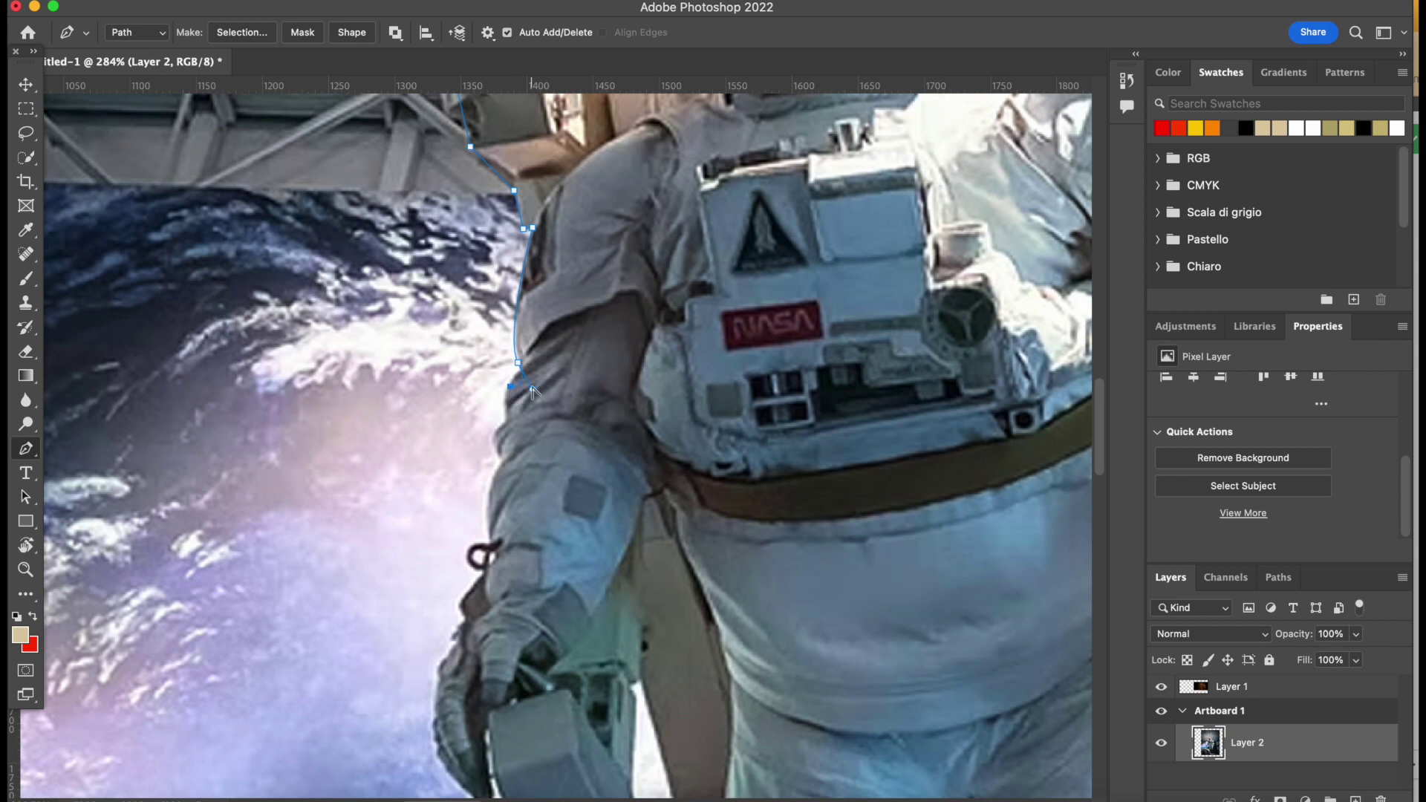
{"action": "scroll", "coordinate": [525, 370], "scroll_direction": "up", "scroll_amount": 4}
{"action": "left_click", "coordinate": [639, 484]}
{"action": "scroll", "coordinate": [628, 460], "scroll_direction": "down", "scroll_amount": 3}
{"action": "scroll", "coordinate": [628, 461], "scroll_direction": "left", "scroll_amount": 1}
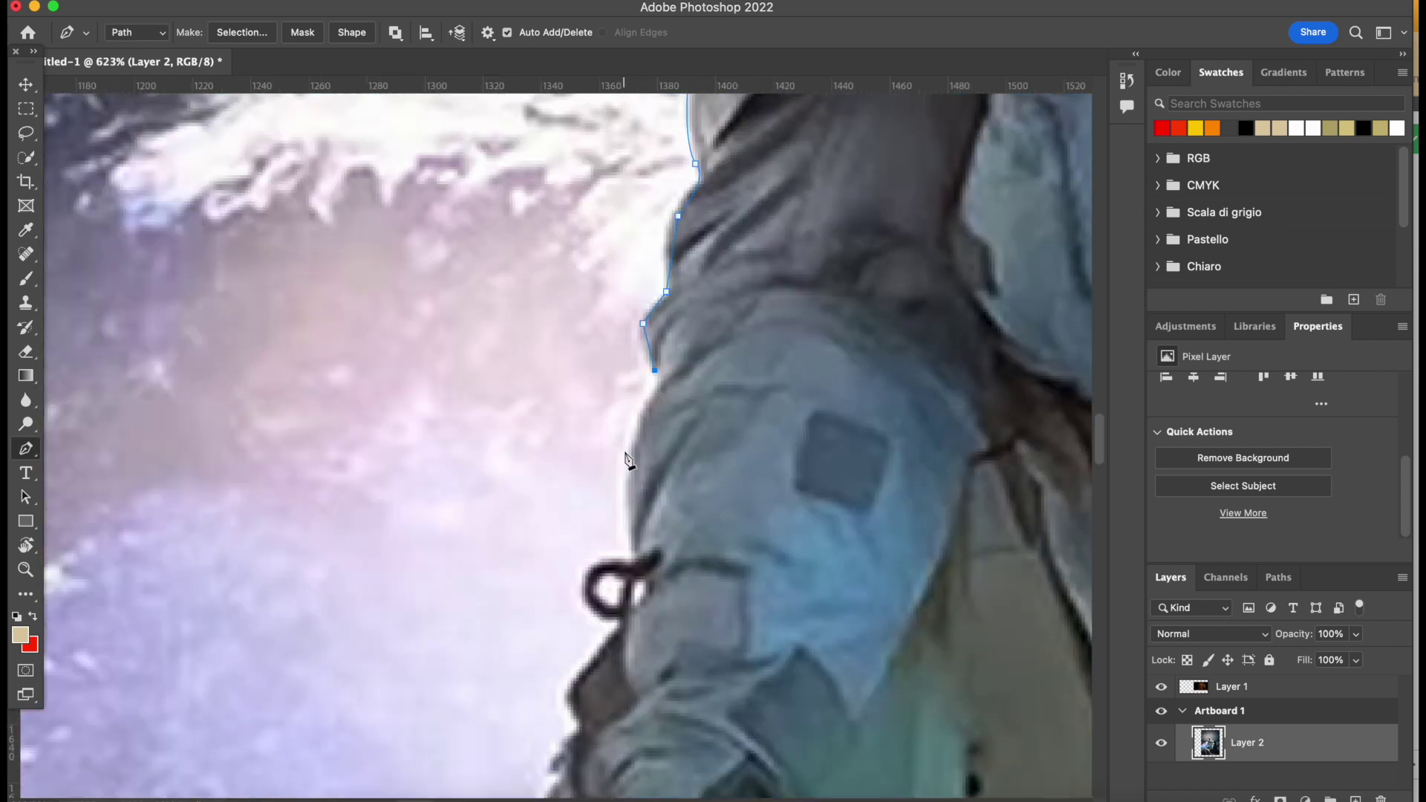
Extend the path down the left-hand forearm, past the small loop, and around the glove's fingers.
{"action": "left_click", "coordinate": [649, 586]}
{"action": "scroll", "coordinate": [607, 483], "scroll_direction": "down", "scroll_amount": 3}
{"action": "scroll", "coordinate": [606, 482], "scroll_direction": "left", "scroll_amount": 1}
{"action": "left_click", "coordinate": [590, 553]}
{"action": "left_click", "coordinate": [593, 569]}
{"action": "scroll", "coordinate": [576, 383], "scroll_direction": "down", "scroll_amount": 3}
{"action": "scroll", "coordinate": [576, 383], "scroll_direction": "left", "scroll_amount": 1}
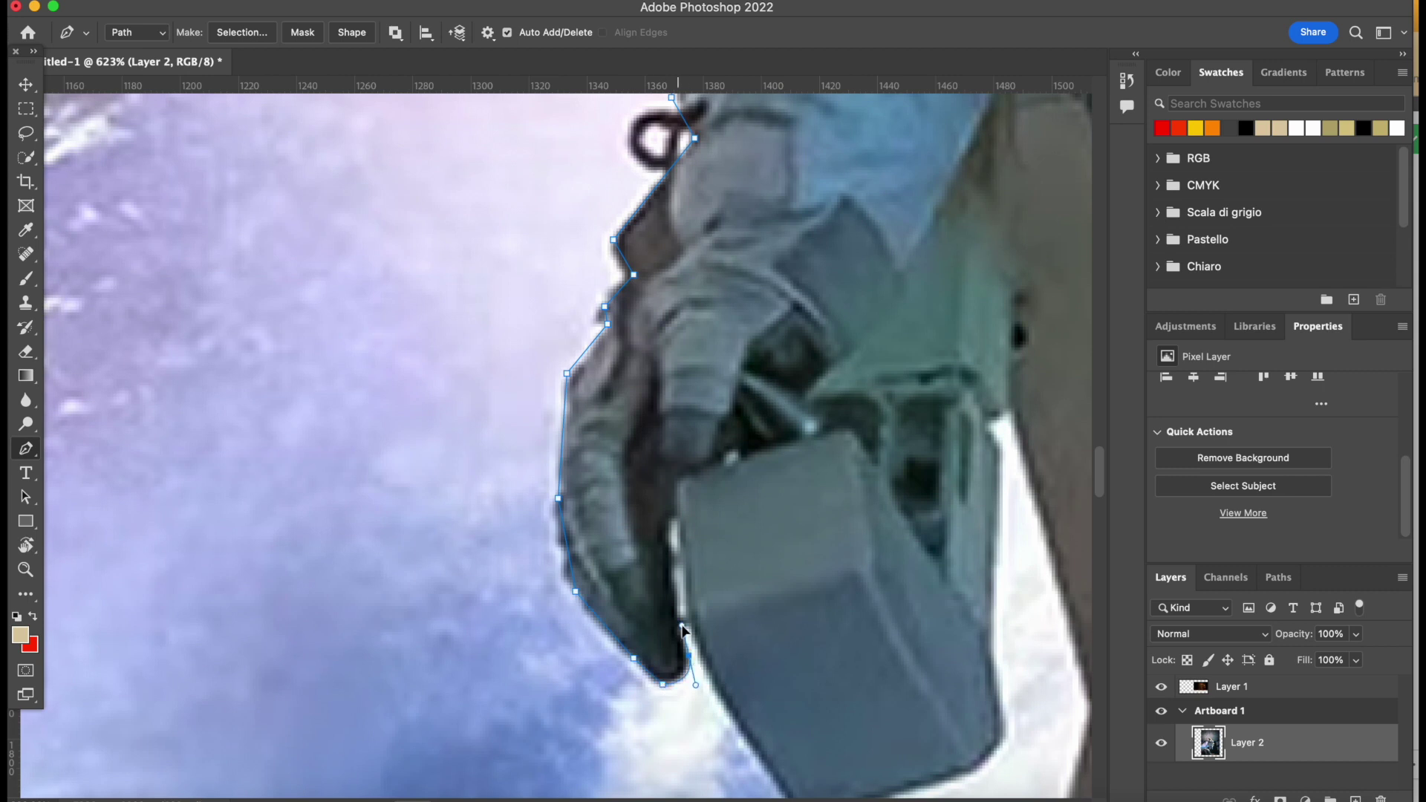
Outline the box-shaped equipment beside the left-hand glove up to the backpack edge.
{"action": "scroll", "coordinate": [718, 672], "scroll_direction": "down", "scroll_amount": 3}
{"action": "scroll", "coordinate": [719, 672], "scroll_direction": "right", "scroll_amount": 1}
{"action": "left_click_drag", "start_coordinate": [702, 672], "coordinate": [759, 707]}
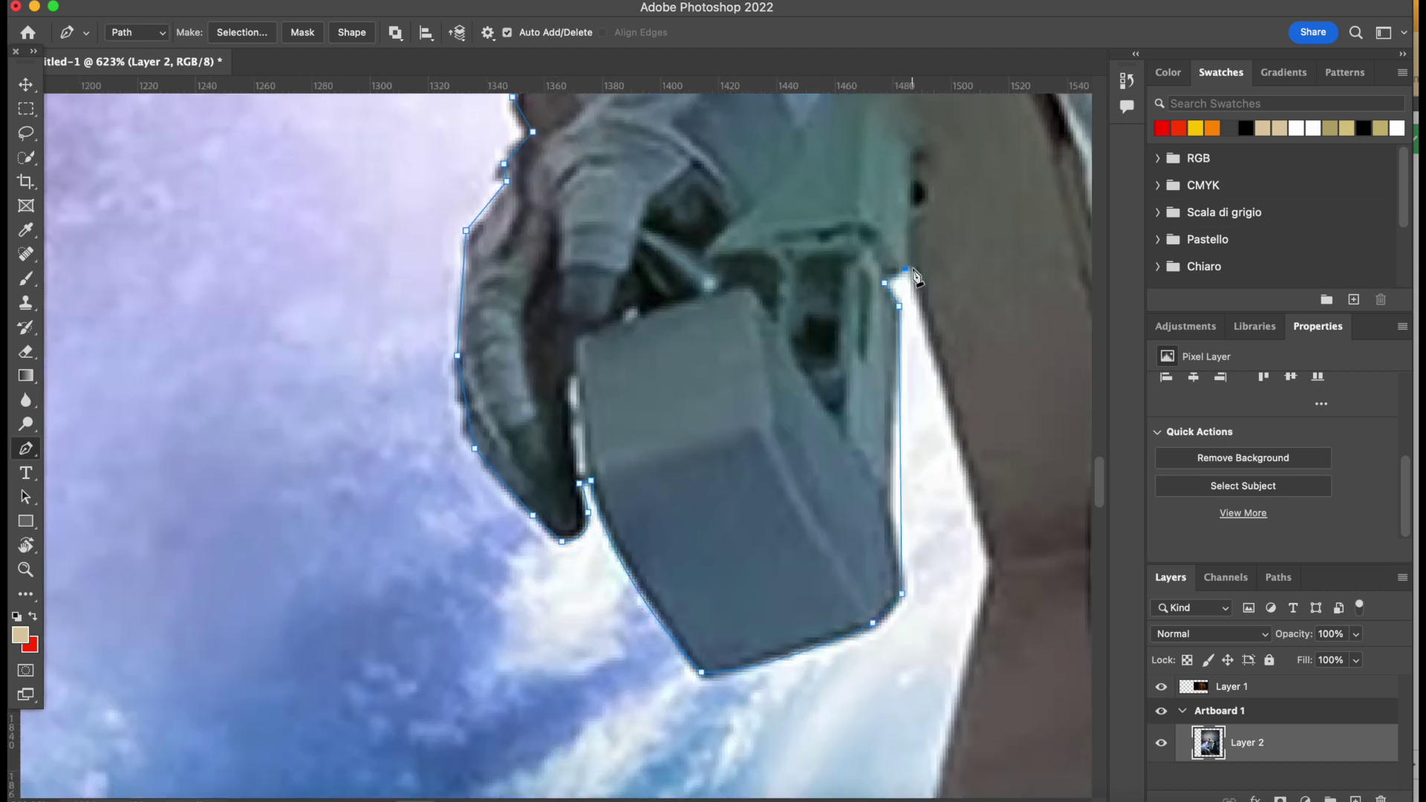
Trace the lower backpack panel beside the left-hand leg down and around its bottom edge.
{"action": "scroll", "coordinate": [995, 570], "scroll_direction": "down", "scroll_amount": 3}
{"action": "left_click", "coordinate": [896, 363]}
{"action": "left_click", "coordinate": [923, 518]}
{"action": "scroll", "coordinate": [923, 518], "scroll_direction": "right", "scroll_amount": 2}
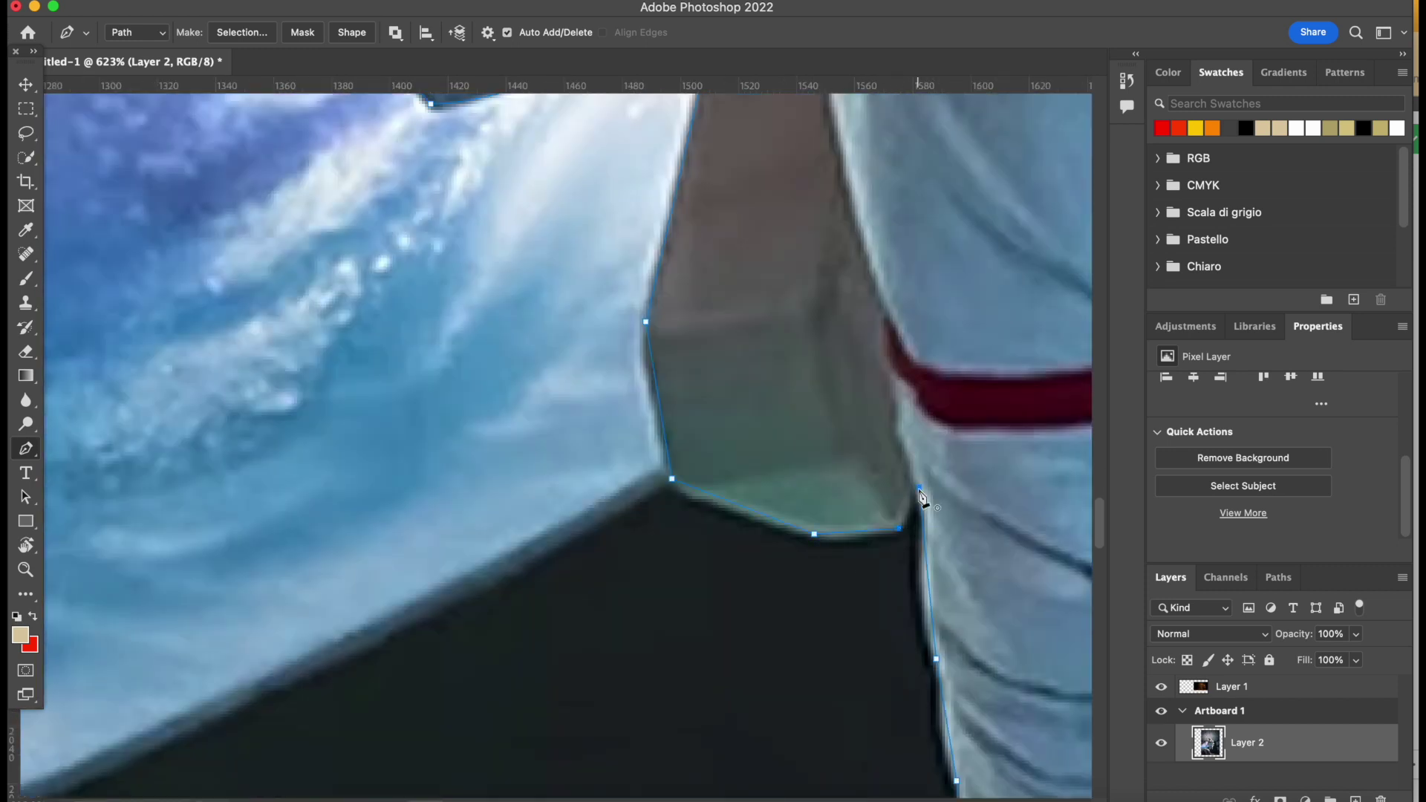
Close the path at its starting point on the left-hand leg and convert it into a mask on Layer 2.
{"action": "left_click", "coordinate": [918, 490]}
{"action": "scroll", "coordinate": [1054, 683], "scroll_direction": "down", "scroll_amount": 5}
{"action": "left_click", "coordinate": [304, 34]}
{"action": "scroll", "coordinate": [290, 133], "scroll_direction": "down", "scroll_amount": 5}
{"action": "left_click", "coordinate": [26, 85]}
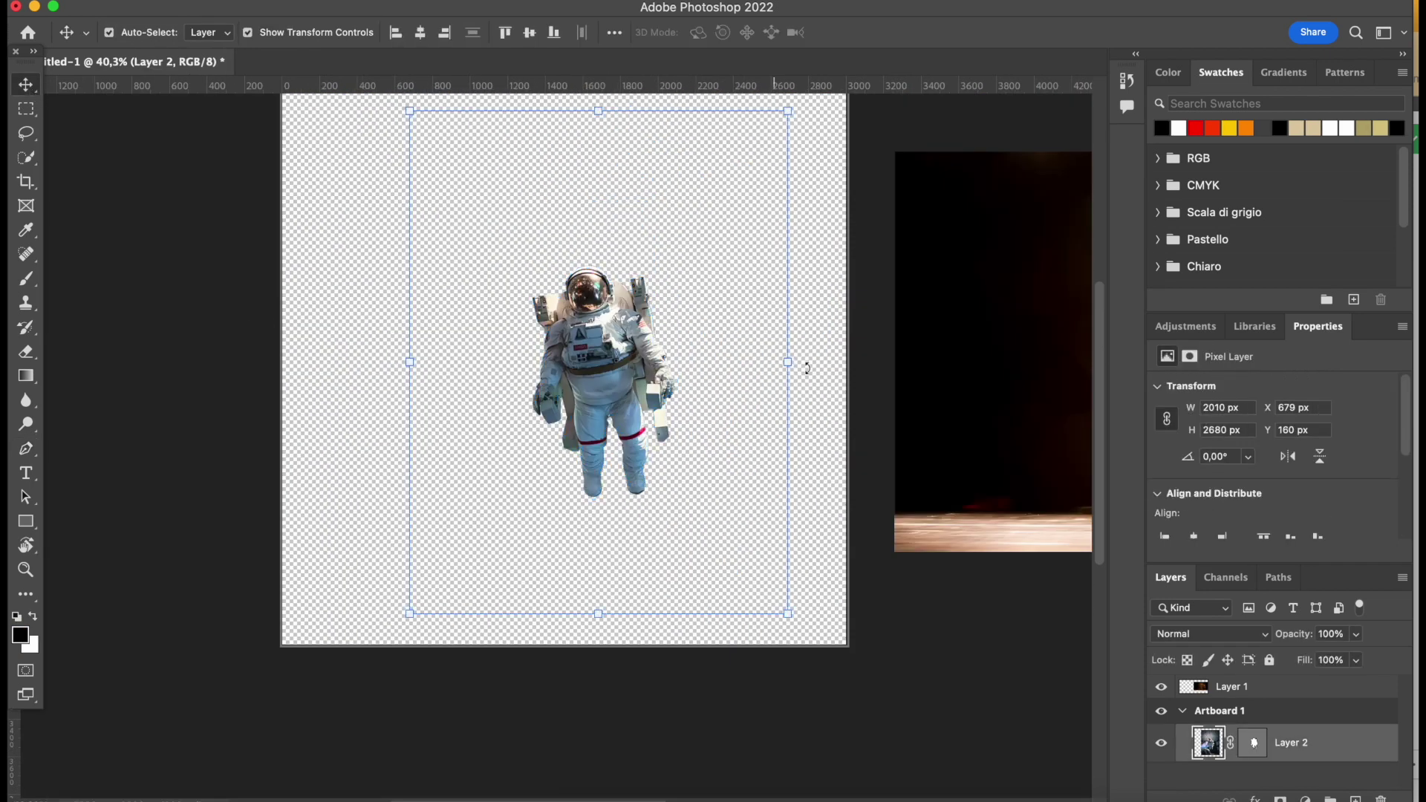
Enlarge the cut-out astronaut on Layer 2 to 2774 × 3699 px, keeping its proportions.
{"action": "key", "text": "ctrl+t"}
{"action": "left_click_drag", "start_coordinate": [790, 360], "coordinate": [834, 319]}
{"action": "key", "text": "Return"}
{"action": "scroll", "coordinate": [636, 372], "scroll_direction": "up", "scroll_amount": 5}
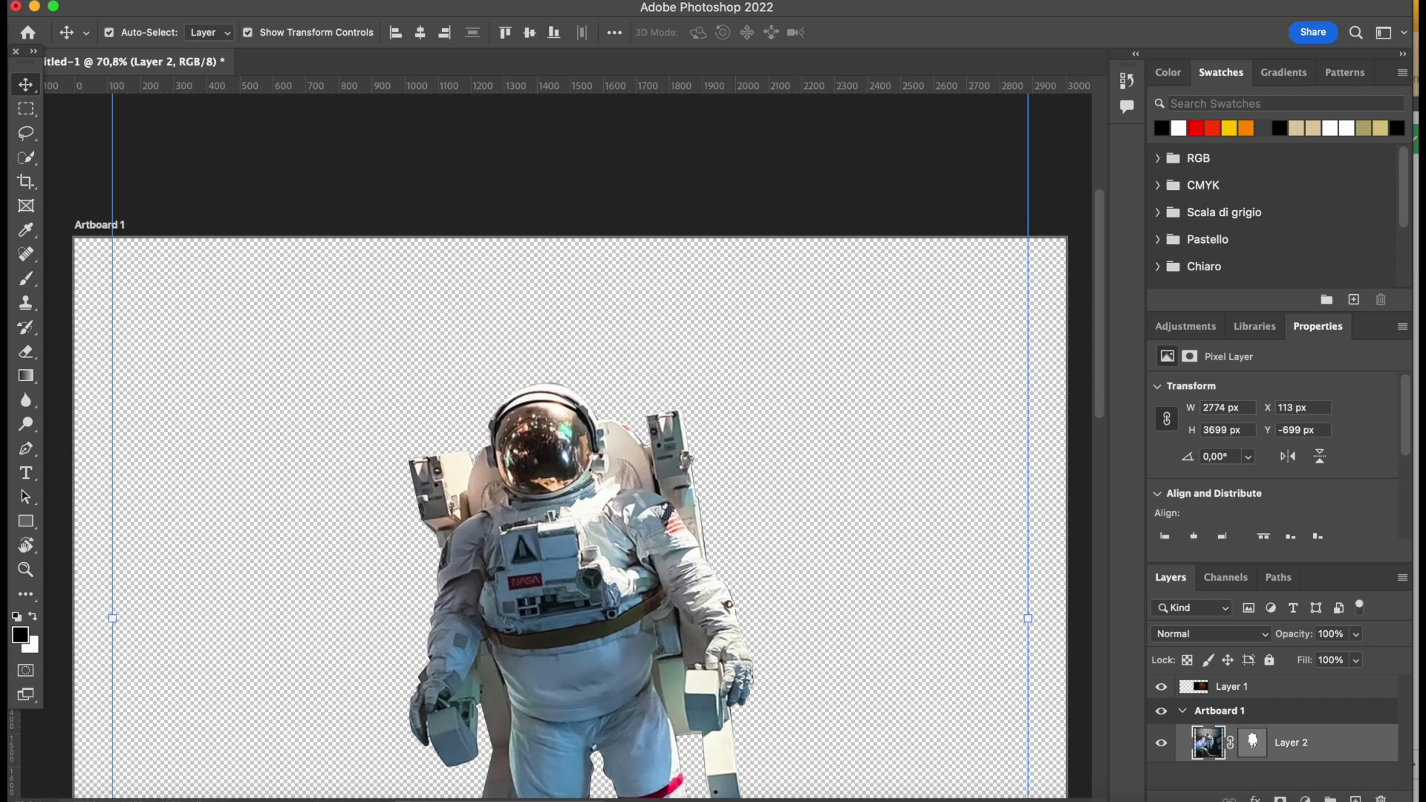
Grade the astronaut with the Camera Raw filter: exposure +1,40, contrast +70, raised vibrance and an adjusted tone curve.
{"action": "left_click", "coordinate": [505, 122]}
{"action": "left_click_drag", "start_coordinate": [1144, 379], "coordinate": [1212, 408]}
{"action": "scroll", "coordinate": [1163, 568], "scroll_direction": "down", "scroll_amount": 3}
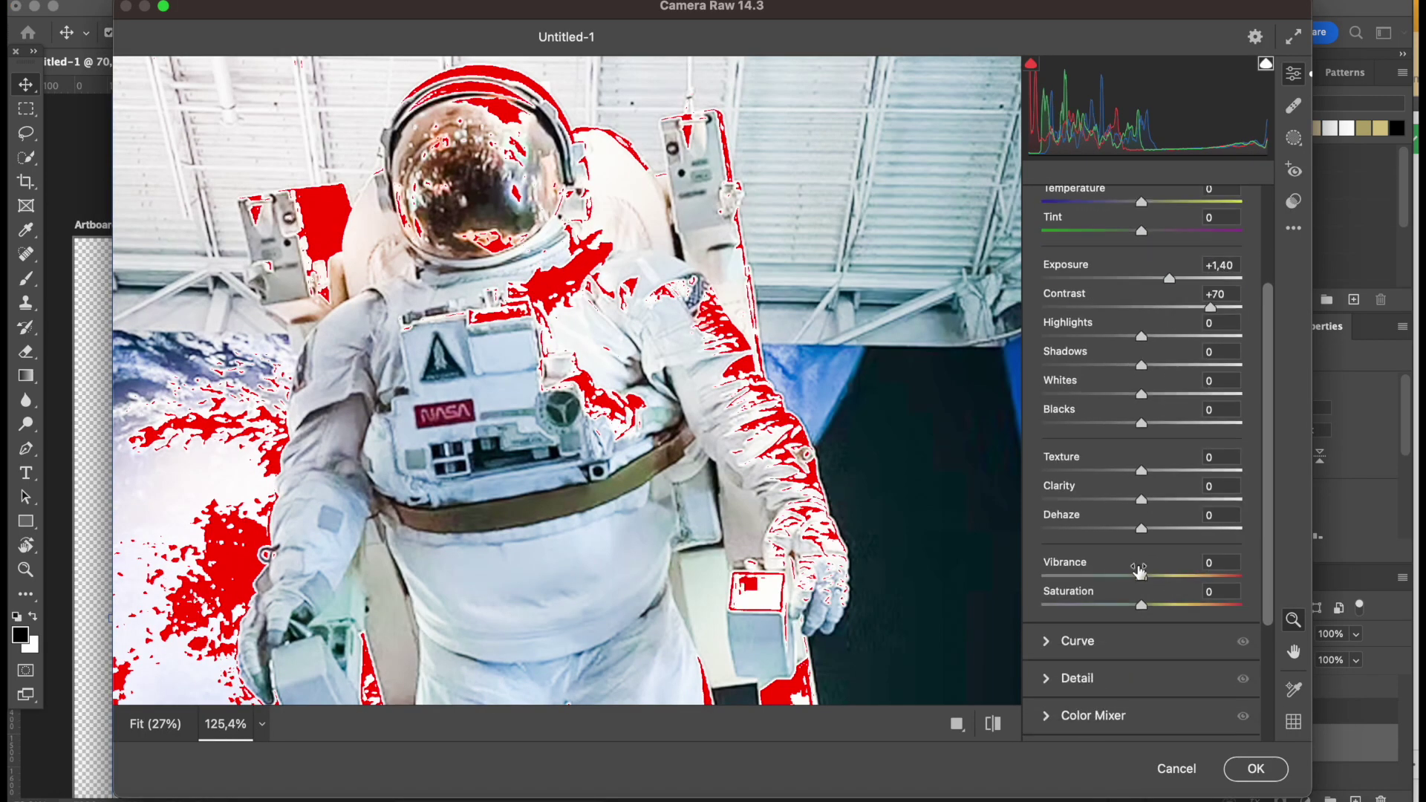
{"action": "left_click_drag", "start_coordinate": [1163, 568], "coordinate": [1215, 568]}
{"action": "left_click", "coordinate": [1077, 640]}
{"action": "mouse_move", "coordinate": [1155, 462]}
{"action": "left_mouse_down"}
{"action": "mouse_move", "coordinate": [1155, 514]}
{"action": "mouse_move", "coordinate": [1139, 474]}
{"action": "mouse_move", "coordinate": [1168, 500]}
{"action": "mouse_move", "coordinate": [1139, 470]}
{"action": "left_mouse_up"}
{"action": "left_click", "coordinate": [1178, 344]}
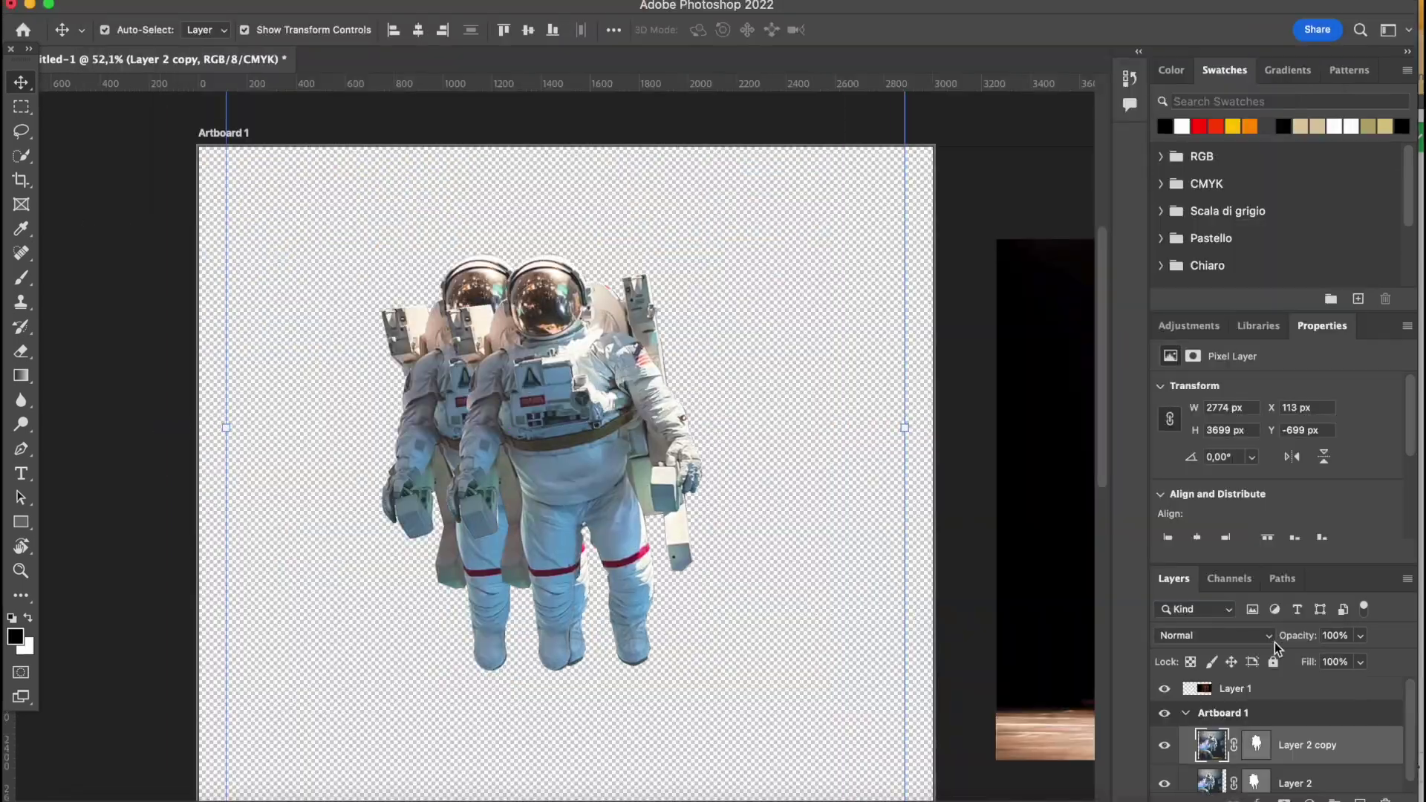
Set Layer 2 copy's opacity to 50% and stack Layer 2 above it.
{"action": "type", "text": "50"}
{"action": "key", "text": "Return"}
{"action": "left_click_drag", "start_coordinate": [1303, 782], "coordinate": [1305, 731]}
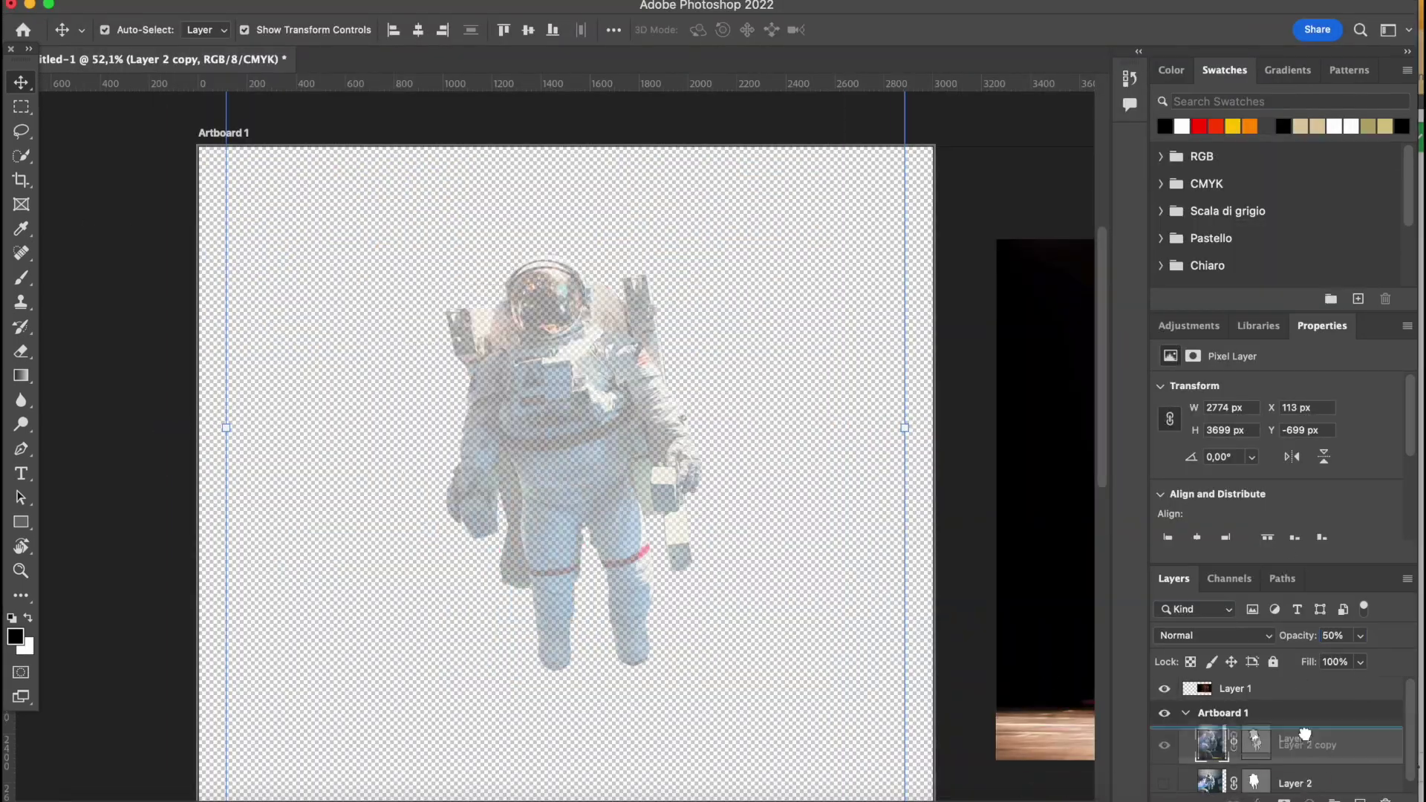
Lock Layer 2 so the main astronaut stays fixed.
{"action": "left_click_drag", "start_coordinate": [854, 428], "coordinate": [918, 468]}
{"action": "key", "text": "Escape"}
{"action": "left_click", "coordinate": [1272, 662]}
Tilt Layer 2 copy slightly, offset it behind the right-hand side of the main astronaut, and set its opacity to 70%.
{"action": "left_click", "coordinate": [1333, 777]}
{"action": "left_click_drag", "start_coordinate": [717, 425], "coordinate": [717, 391]}
{"action": "left_click_drag", "start_coordinate": [903, 429], "coordinate": [838, 430]}
{"action": "left_click_drag", "start_coordinate": [750, 423], "coordinate": [878, 443]}
{"action": "key", "text": "Return"}
{"action": "left_click", "coordinate": [1333, 634]}
{"action": "type", "text": "70"}
{"action": "key", "text": "Return"}
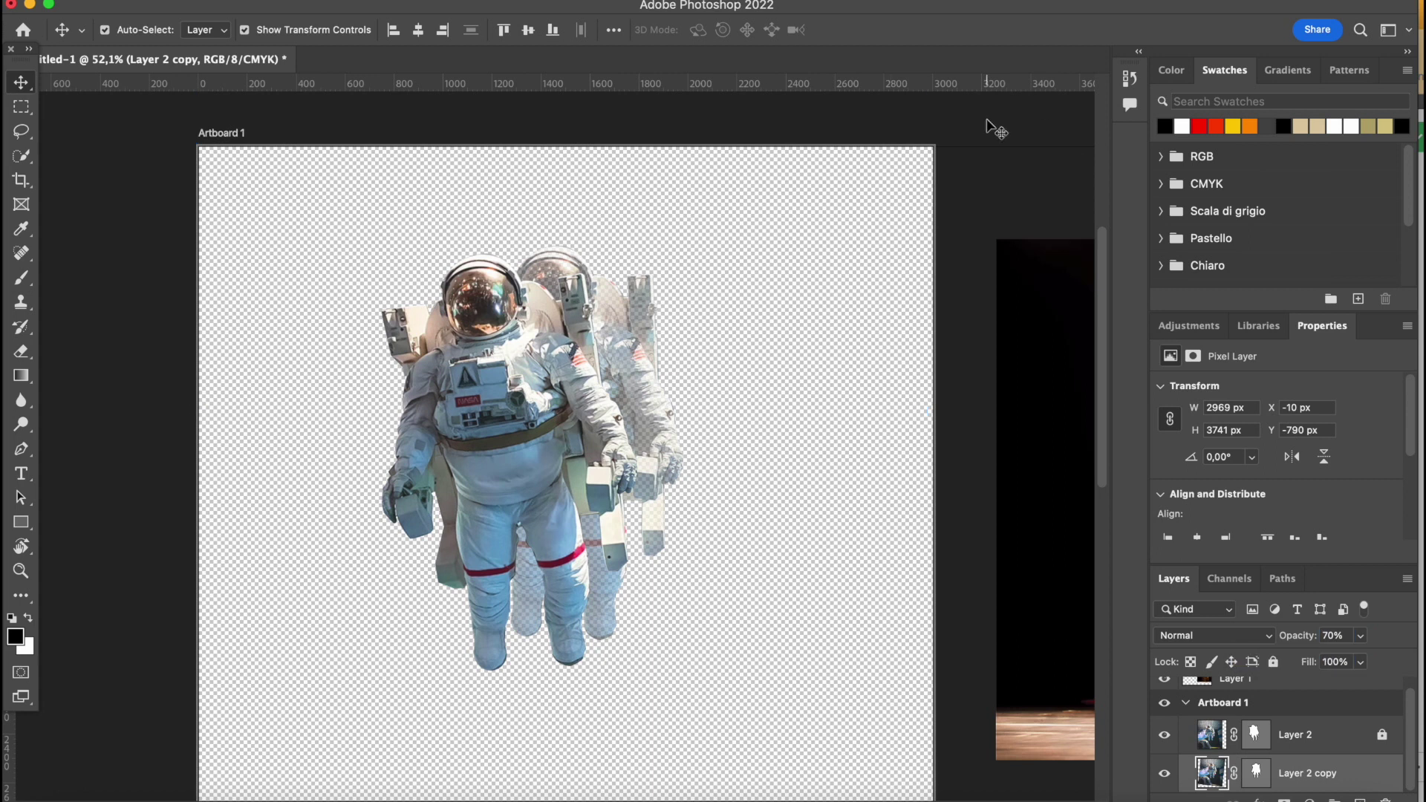
Duplicate the faded astronaut copy, transform the duplicate further to the right, and delete the unwanted selected item.
{"action": "key", "text": "super+j"}
{"action": "key", "text": "super+t"}
{"action": "left_click_drag", "start_coordinate": [718, 485], "coordinate": [797, 487]}
{"action": "key", "text": "Return"}
{"action": "left_click", "coordinate": [511, 393]}
{"action": "left_click", "coordinate": [710, 317]}
{"action": "key", "text": "Delete"}
Add another faded astronaut by duplication, tilt it, move it to the trail's right end, and adjust its stacking order.
{"action": "left_click_drag", "start_coordinate": [649, 372], "coordinate": [513, 372], "text": "alt"}
{"action": "left_click_drag", "start_coordinate": [809, 420], "coordinate": [806, 366]}
{"action": "left_click_drag", "start_coordinate": [406, 370], "coordinate": [633, 369]}
{"action": "scroll", "coordinate": [1284, 750], "scroll_direction": "down", "scroll_amount": 2}
{"action": "key", "text": "Return"}
{"action": "left_click_drag", "start_coordinate": [1288, 769], "coordinate": [1294, 731]}
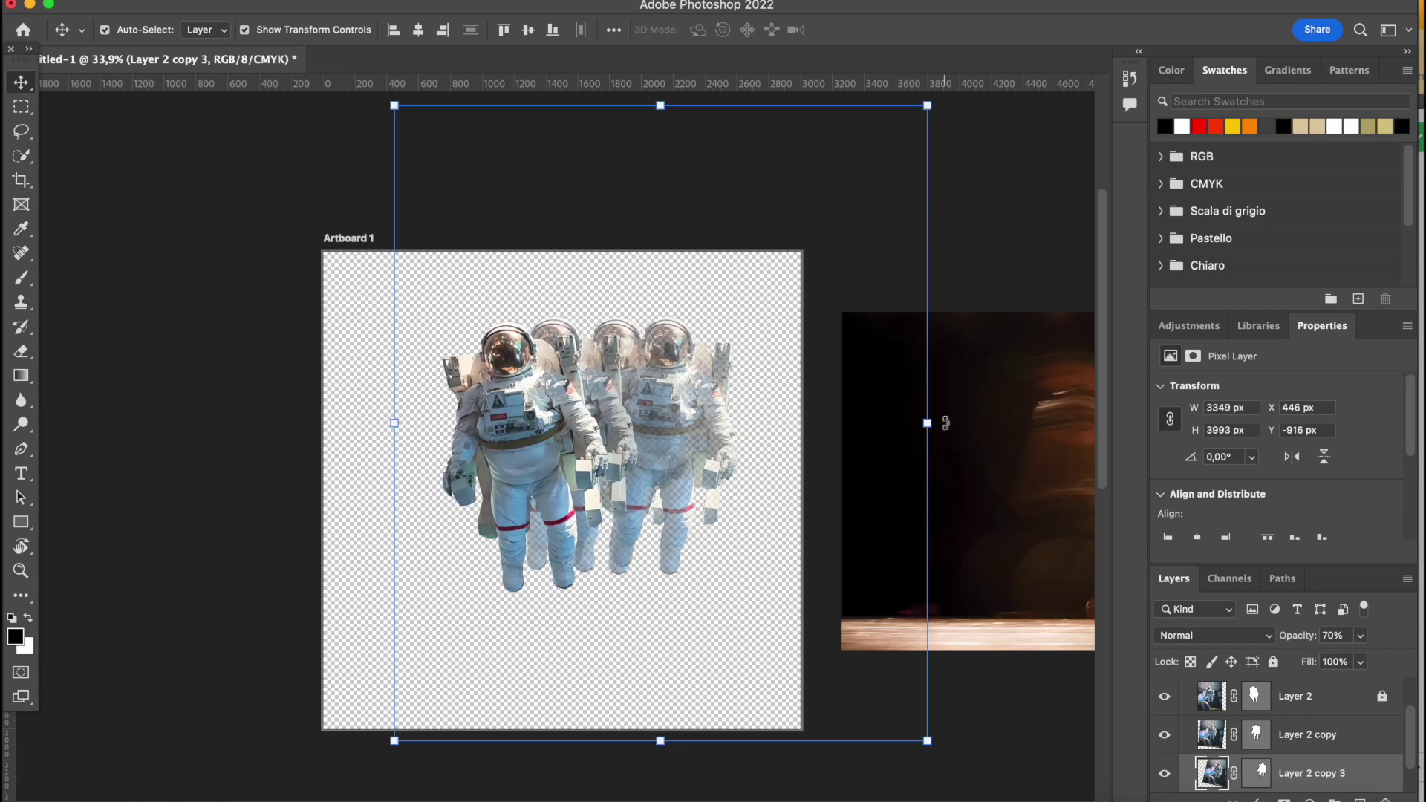
Adjust the rotation of Layer 2 copy 3, Layer 2 copy 2 and Layer 2 copy individually.
{"action": "left_click_drag", "start_coordinate": [946, 423], "coordinate": [939, 449]}
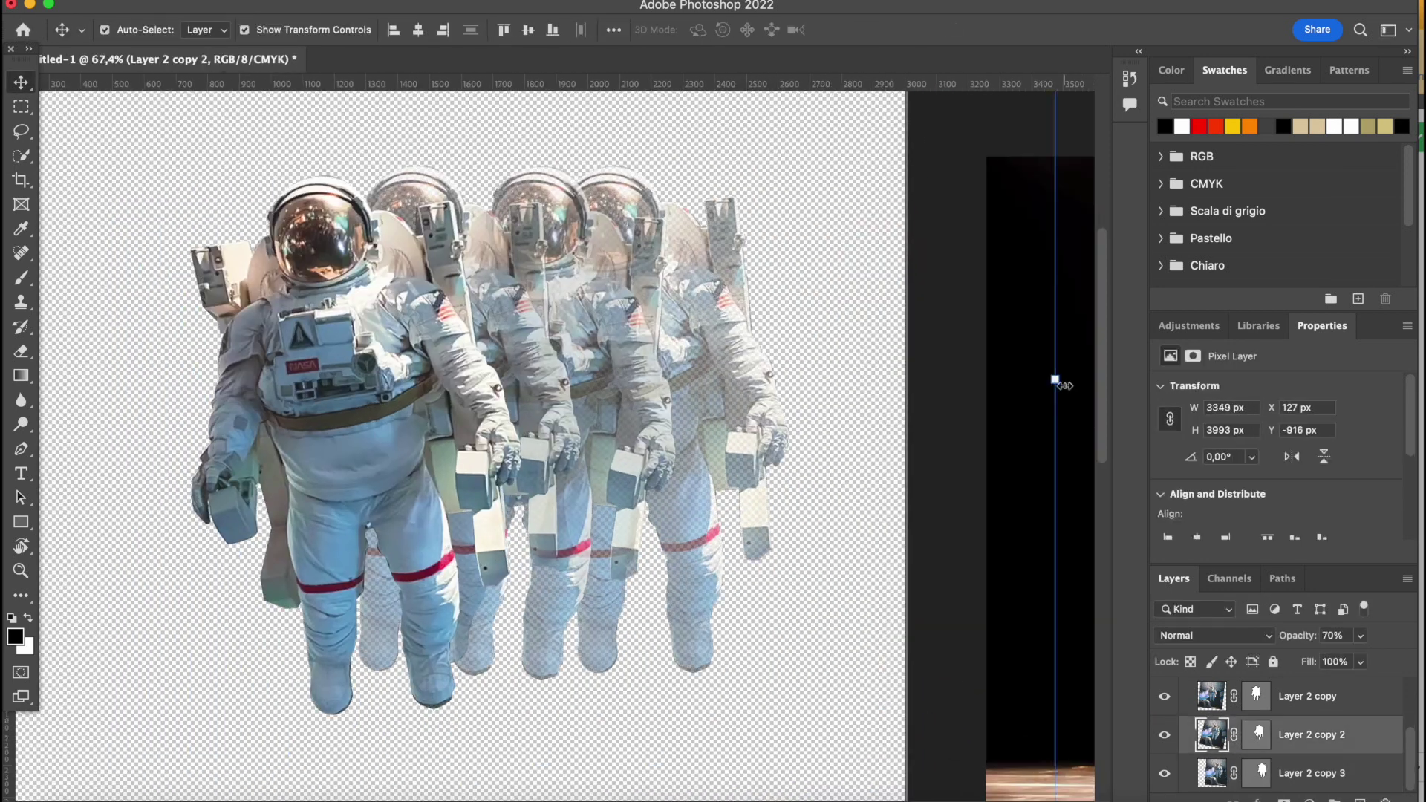
{"action": "left_click_drag", "start_coordinate": [1059, 381], "coordinate": [1072, 354]}
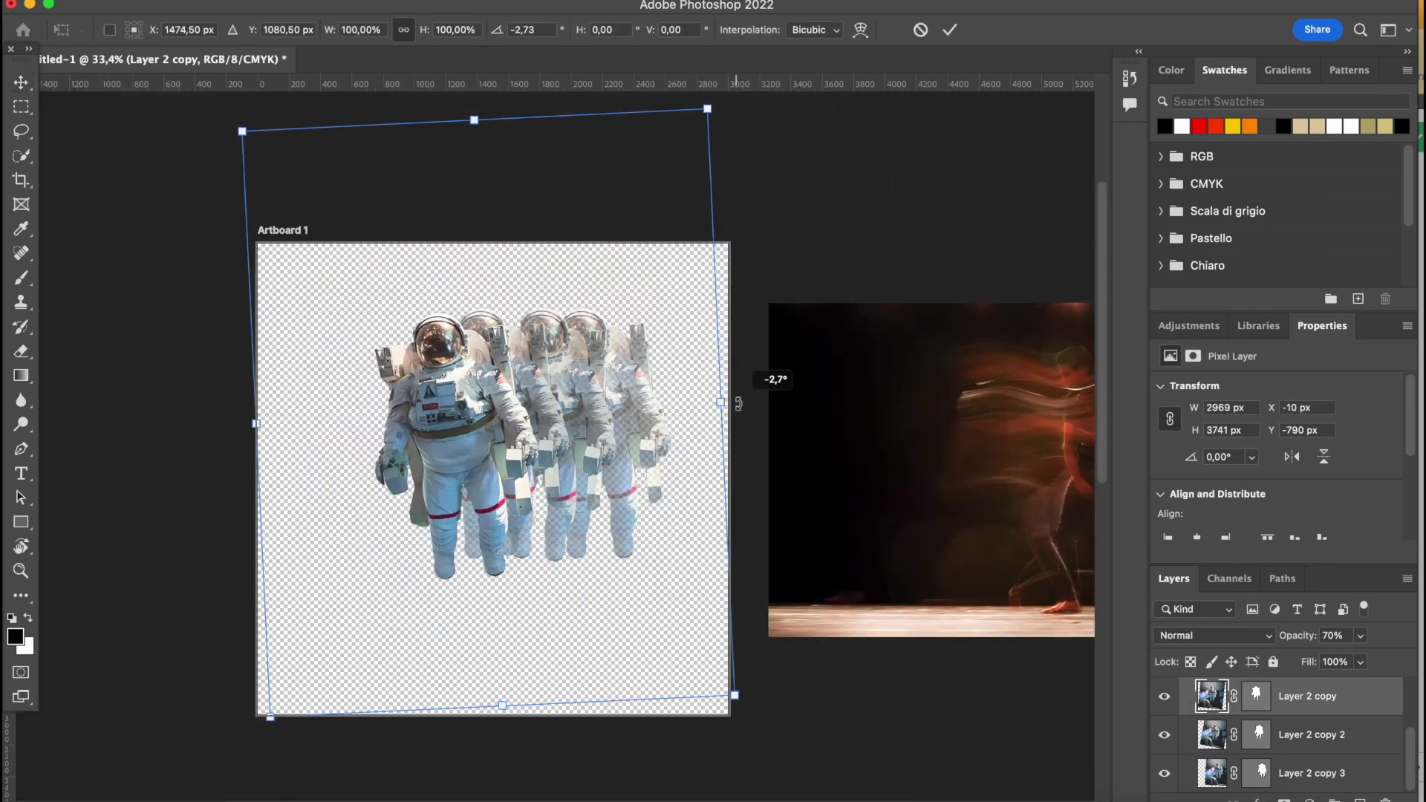
{"action": "left_click_drag", "start_coordinate": [738, 385], "coordinate": [720, 438]}
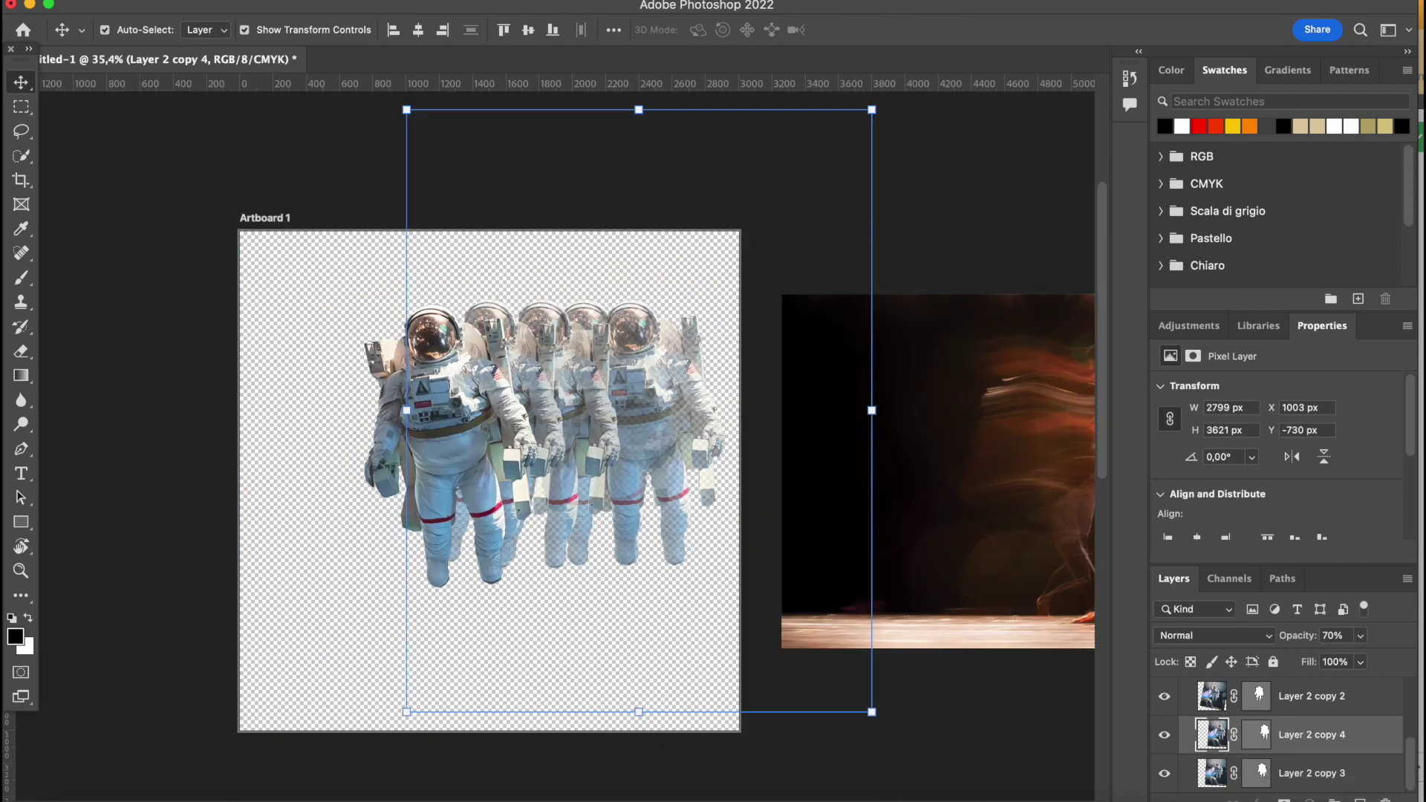
Rearrange and tilt the faded copies so they fan out behind the main astronaut's right-hand side.
{"action": "left_click", "coordinate": [1318, 735]}
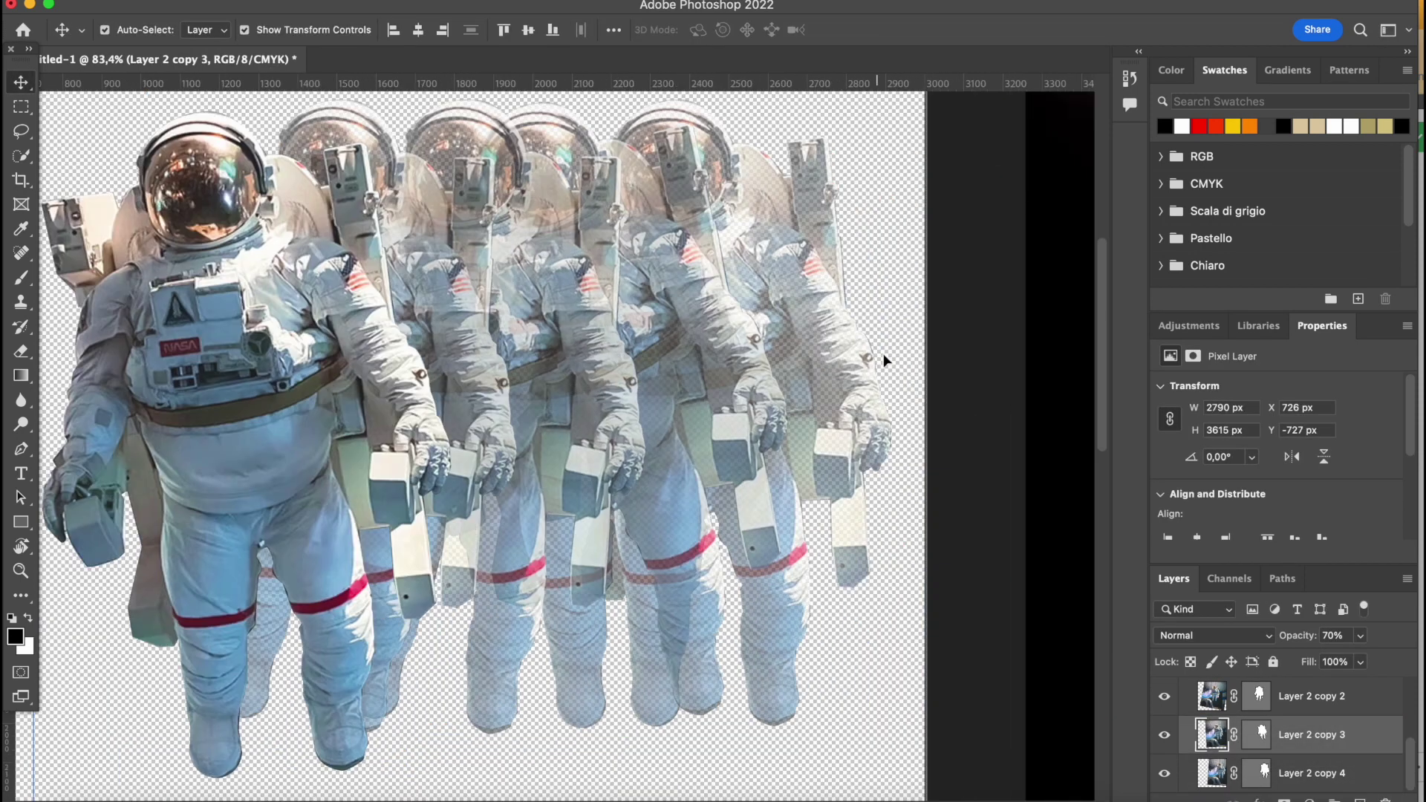
{"action": "left_click_drag", "start_coordinate": [879, 360], "coordinate": [677, 325]}
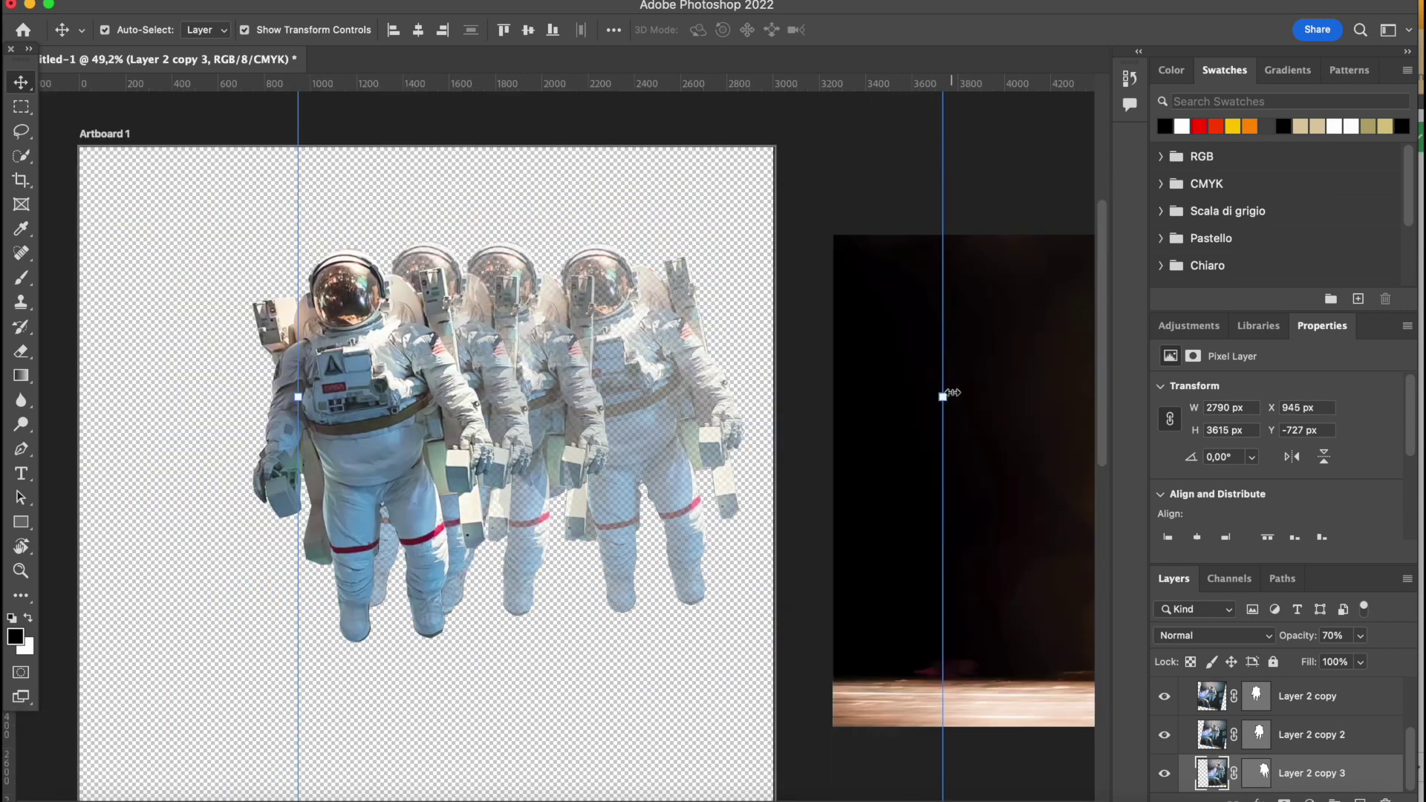
{"action": "left_click_drag", "start_coordinate": [947, 392], "coordinate": [865, 394]}
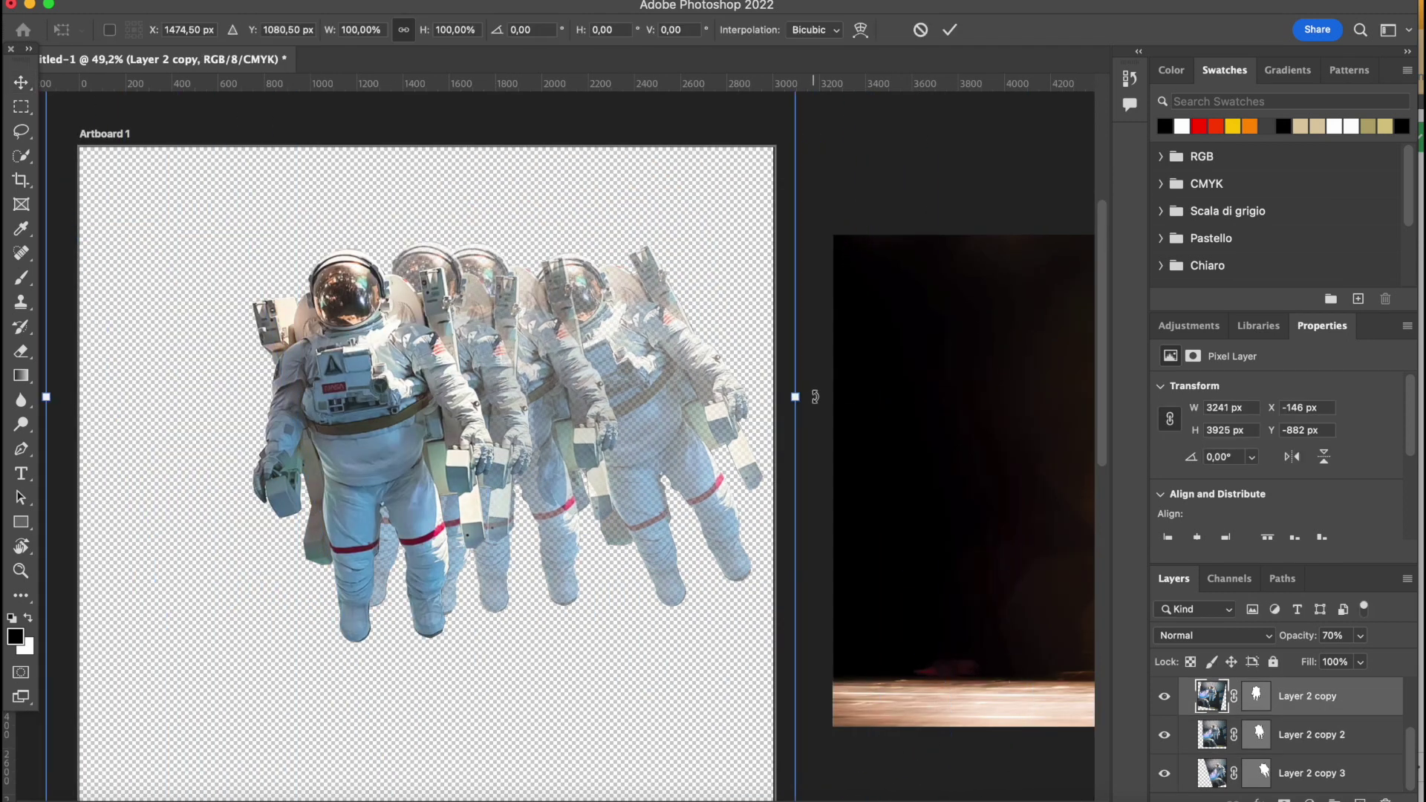
{"action": "left_click_drag", "start_coordinate": [814, 398], "coordinate": [802, 340]}
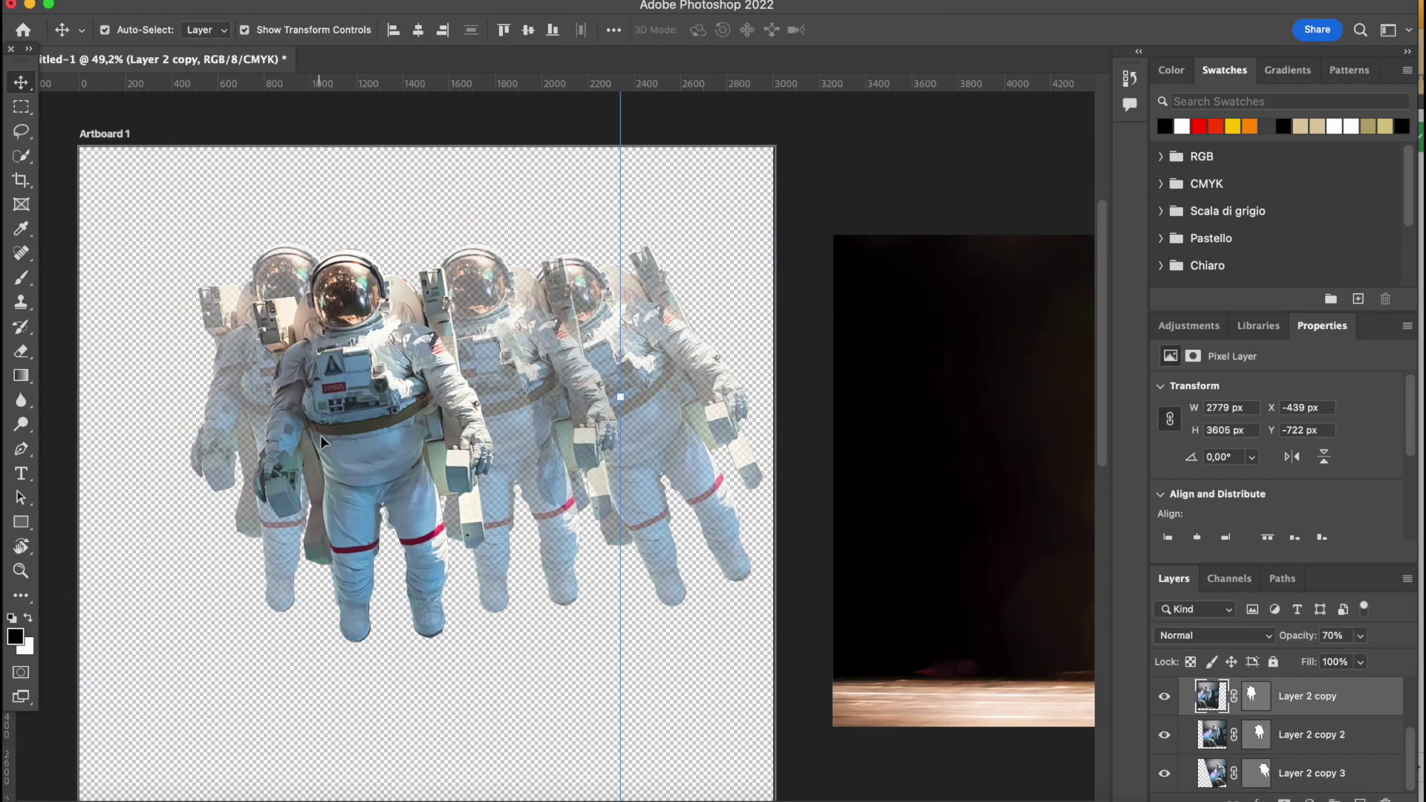
{"action": "left_click_drag", "start_coordinate": [475, 327], "coordinate": [579, 349]}
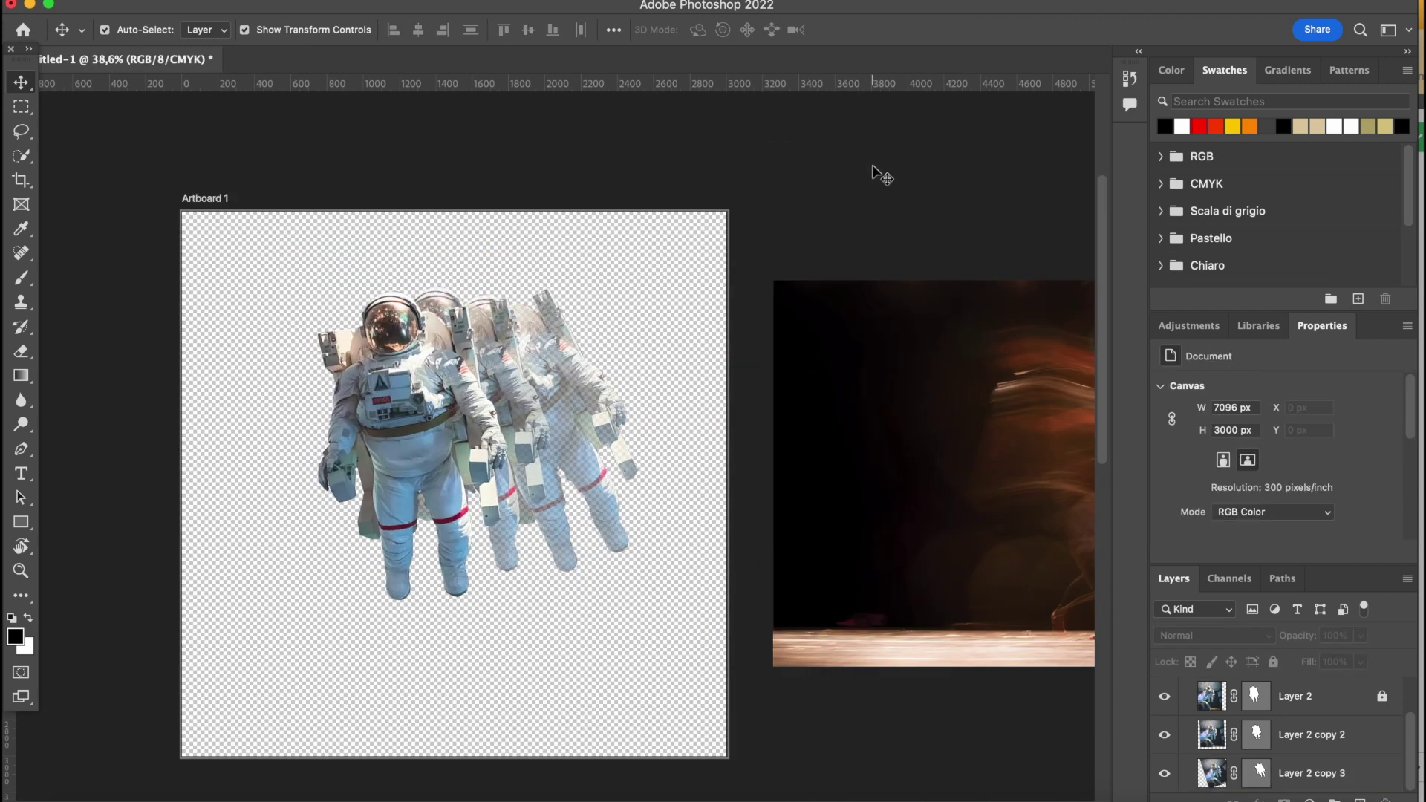
Mirror a duplicate set of the tilted copies and position it opposite the original set, forming a symmetrical fan.
{"action": "left_click_drag", "start_coordinate": [415, 416], "coordinate": [381, 438]}
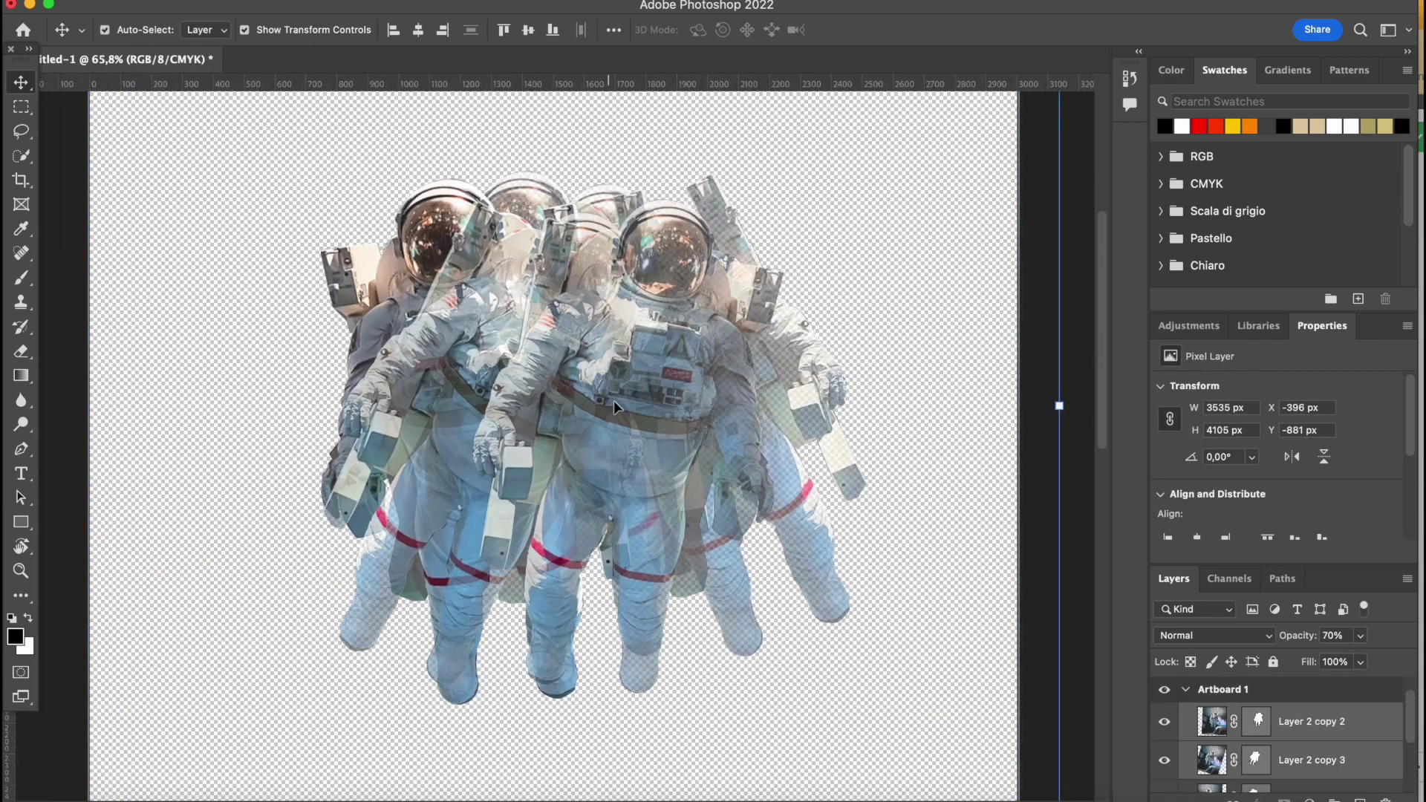
{"action": "left_click_drag", "start_coordinate": [614, 400], "coordinate": [413, 392]}
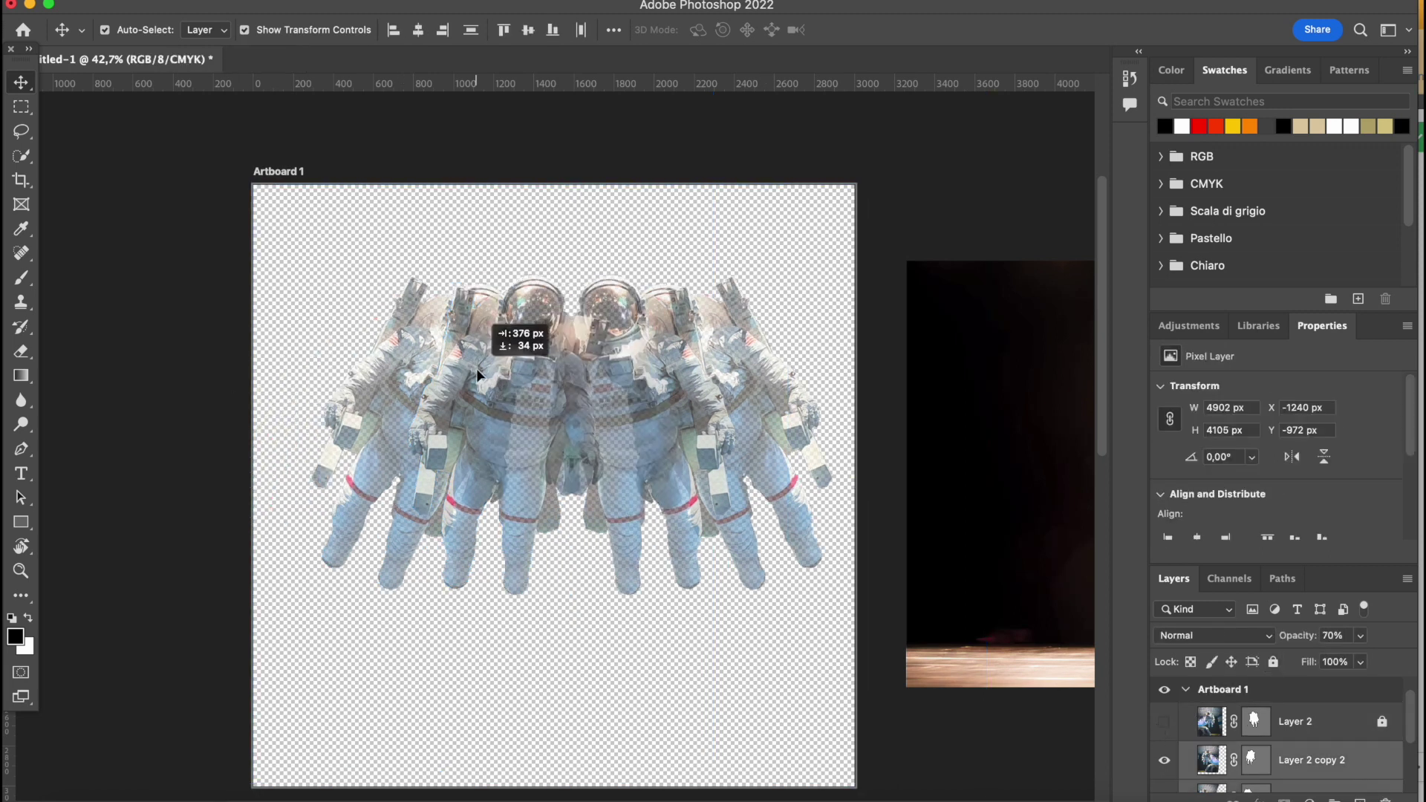
Set the mirrored copies' opacity to 80% and combine them into a smart object.
{"action": "right_click", "coordinate": [1313, 775]}
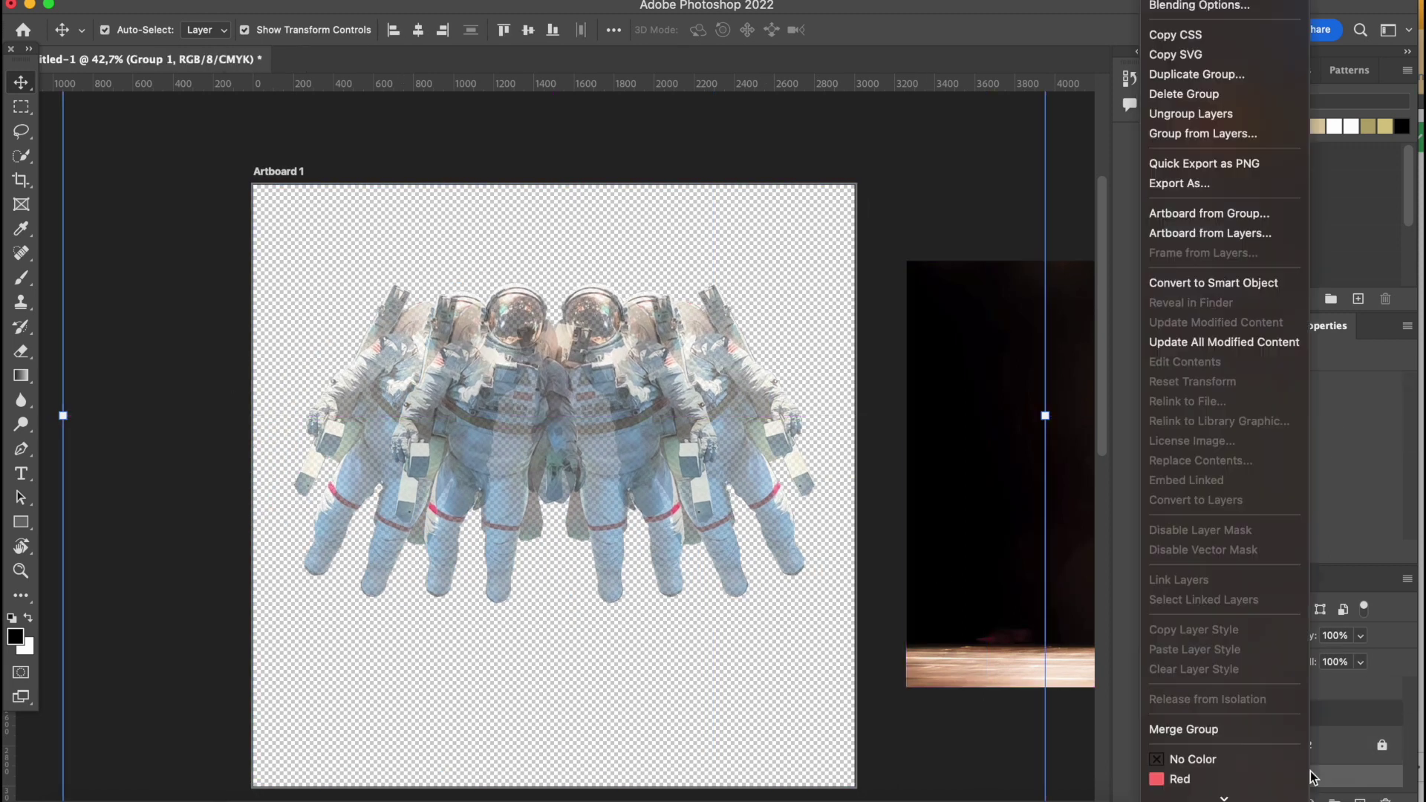
{"action": "left_click", "coordinate": [1187, 292]}
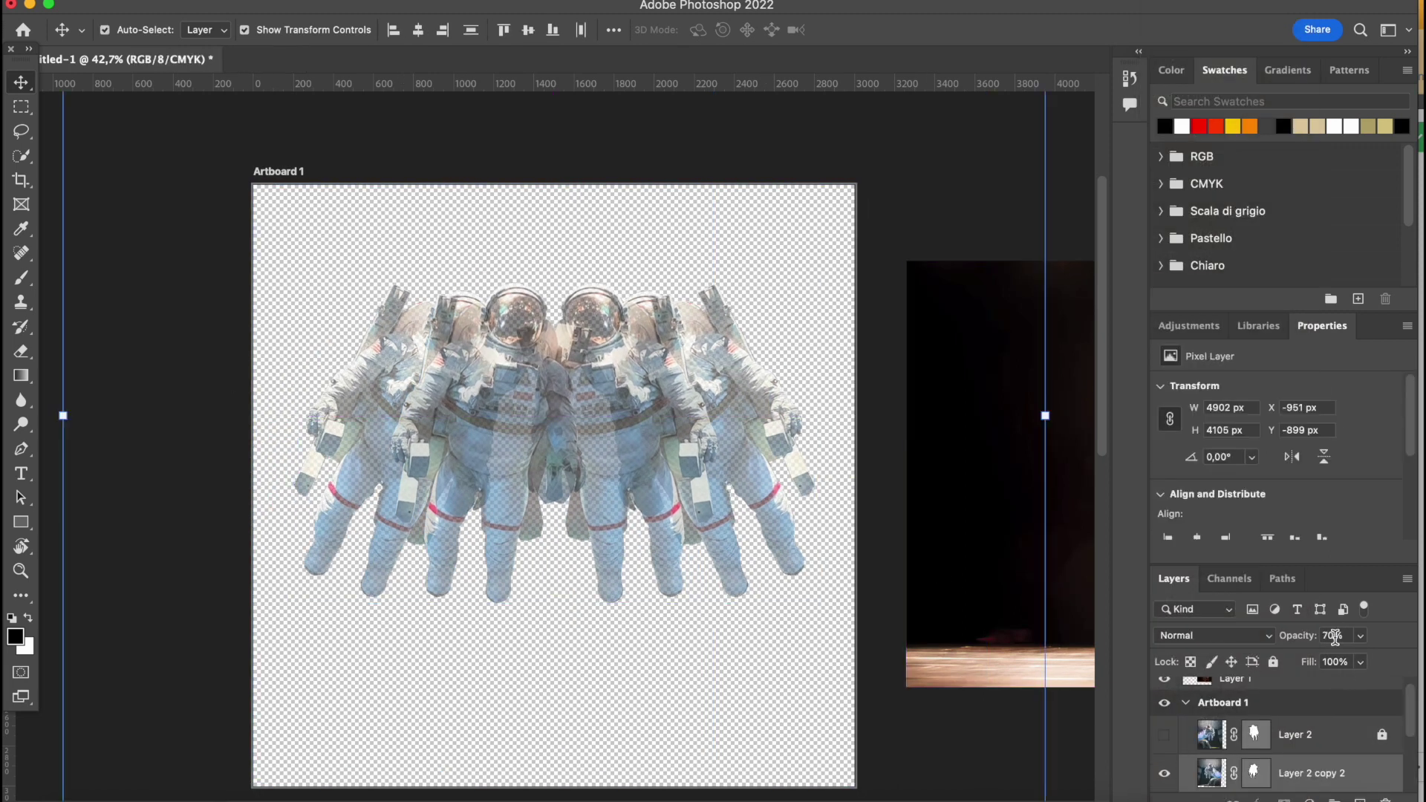
{"action": "type", "text": "80"}
{"action": "key", "text": "Return"}
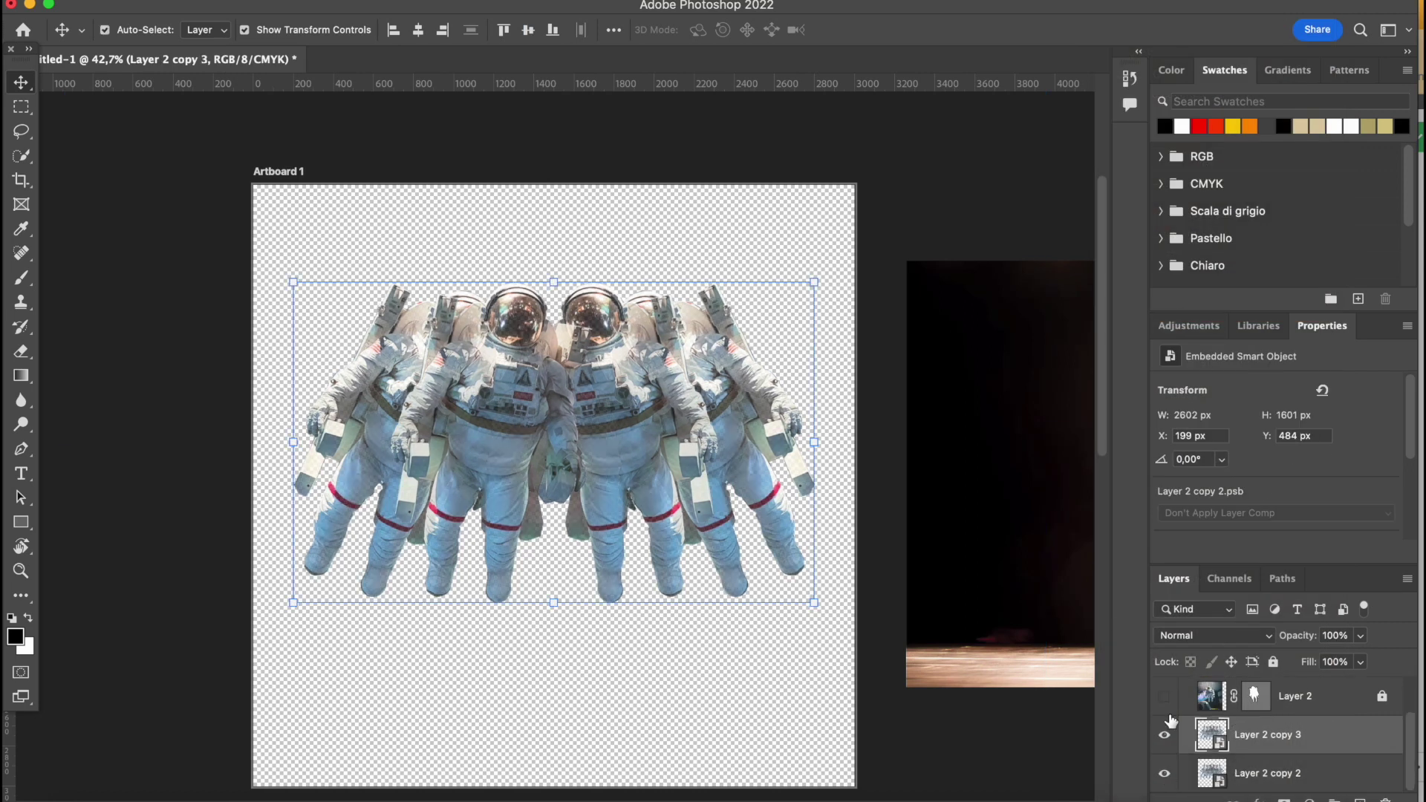
Apply the Wind filter to the Layer 2 copy 3 smart object, using the Wind method from the right.
{"action": "left_click", "coordinate": [1164, 696]}
{"action": "left_click", "coordinate": [573, 659]}
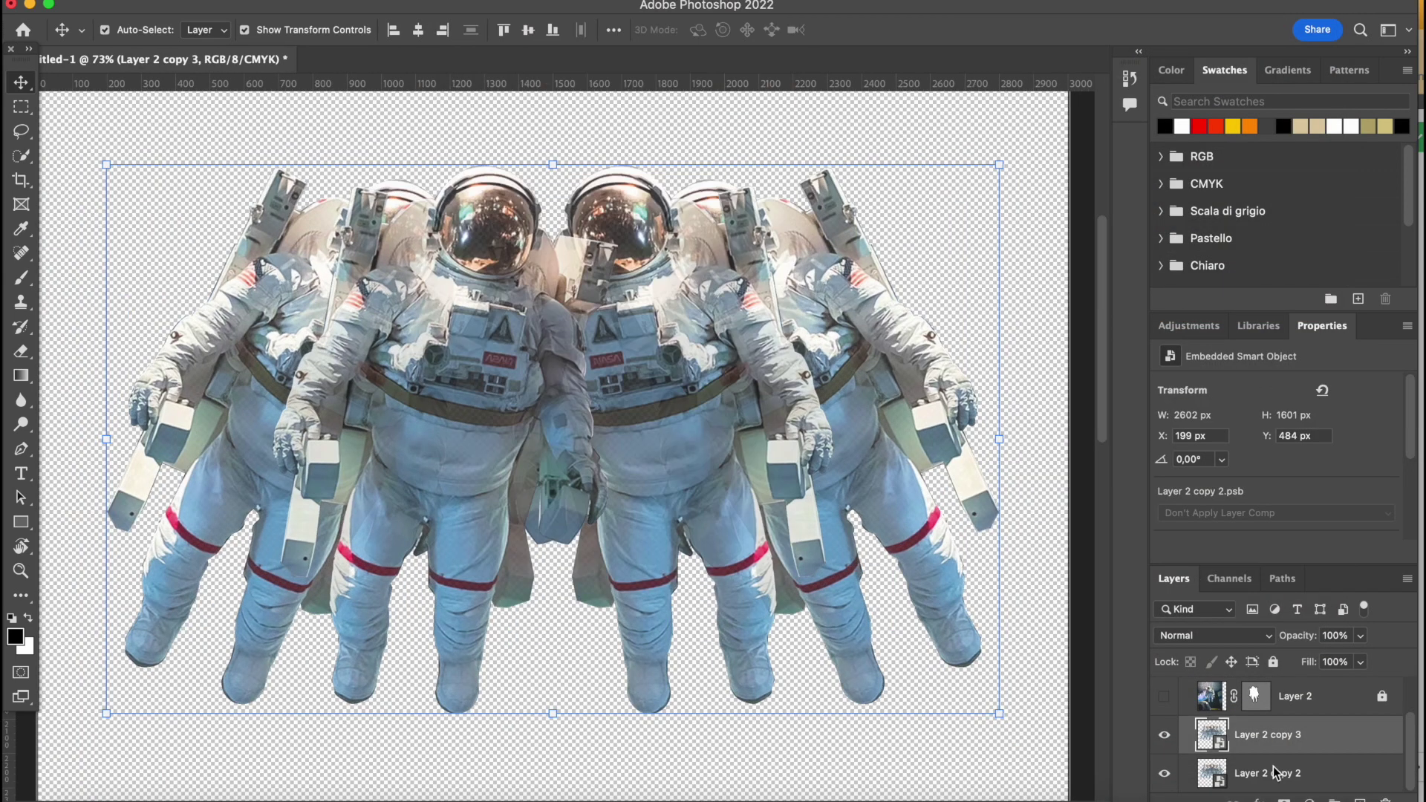
{"action": "left_click", "coordinate": [438, 0]}
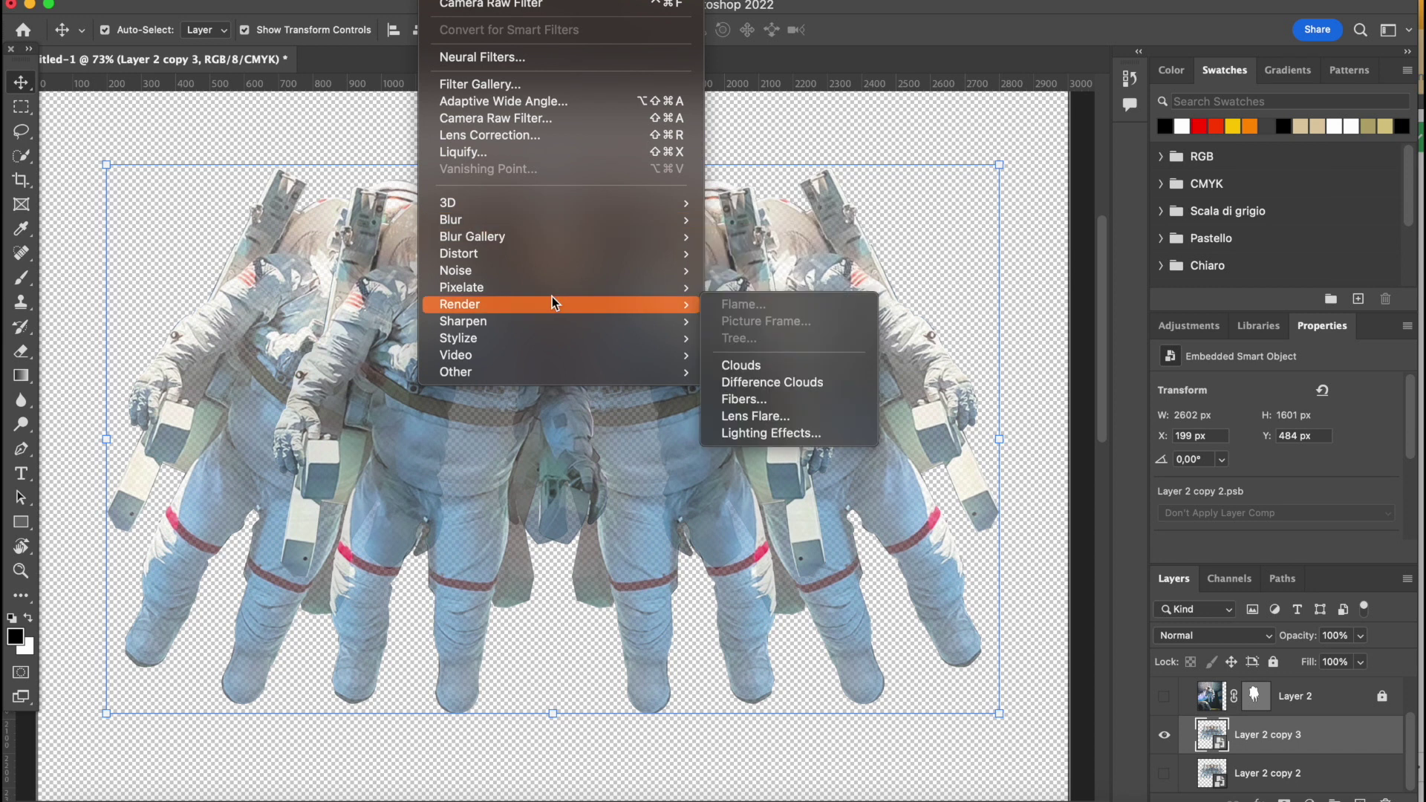
{"action": "mouse_move", "coordinate": [560, 338]}
{"action": "left_click", "coordinate": [750, 473]}
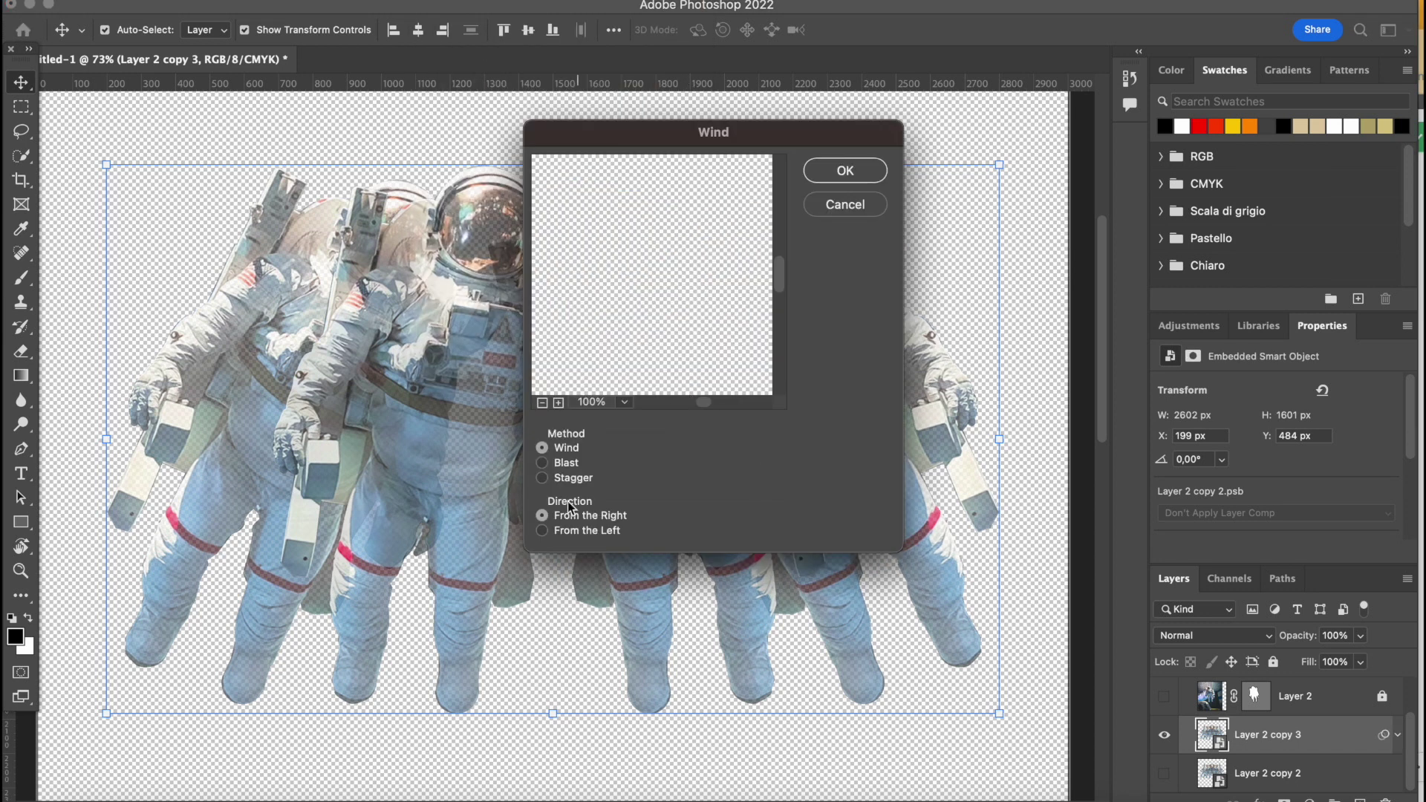
{"action": "left_click", "coordinate": [845, 170]}
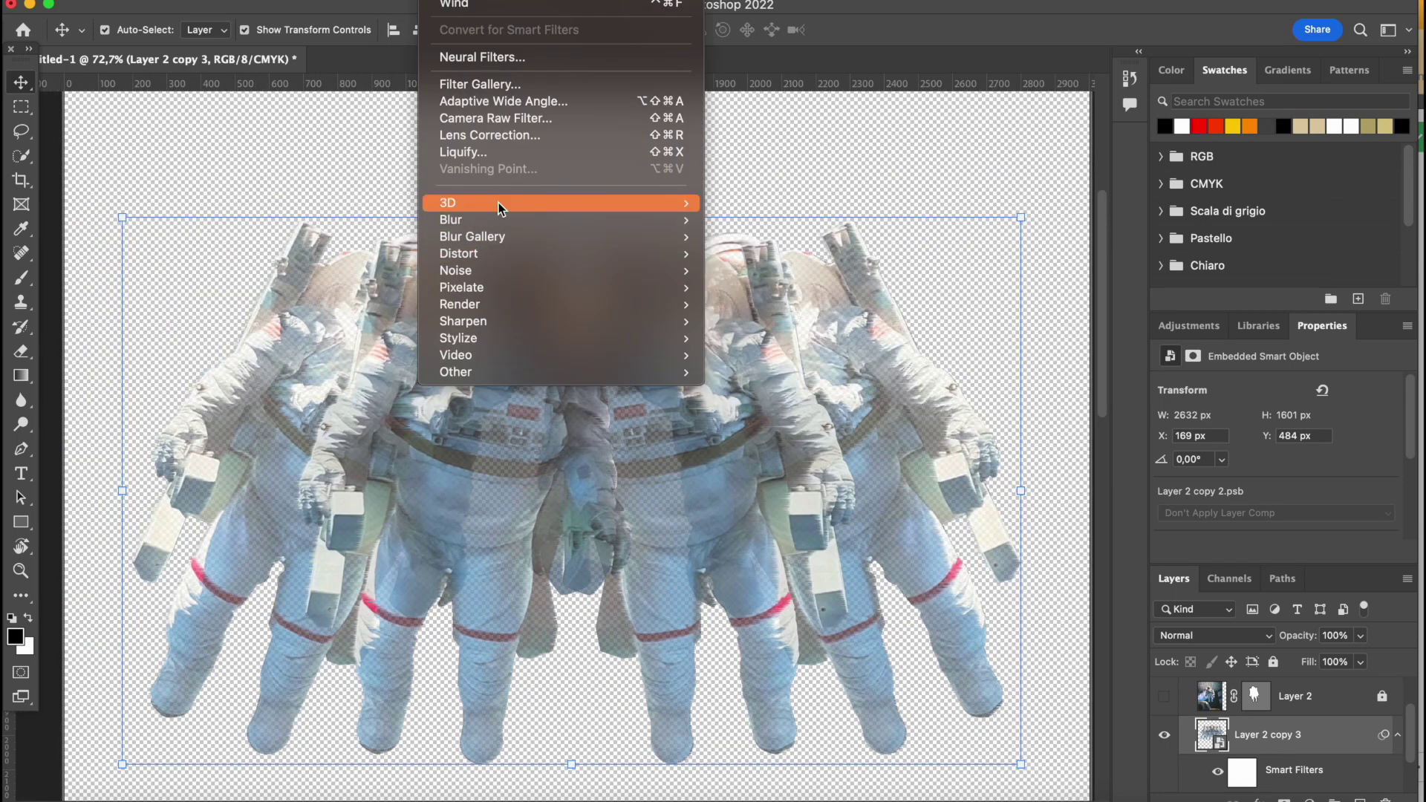
Try the Extrude filter on Layer 2 copy 3 and undo it.
{"action": "mouse_move", "coordinate": [502, 338]}
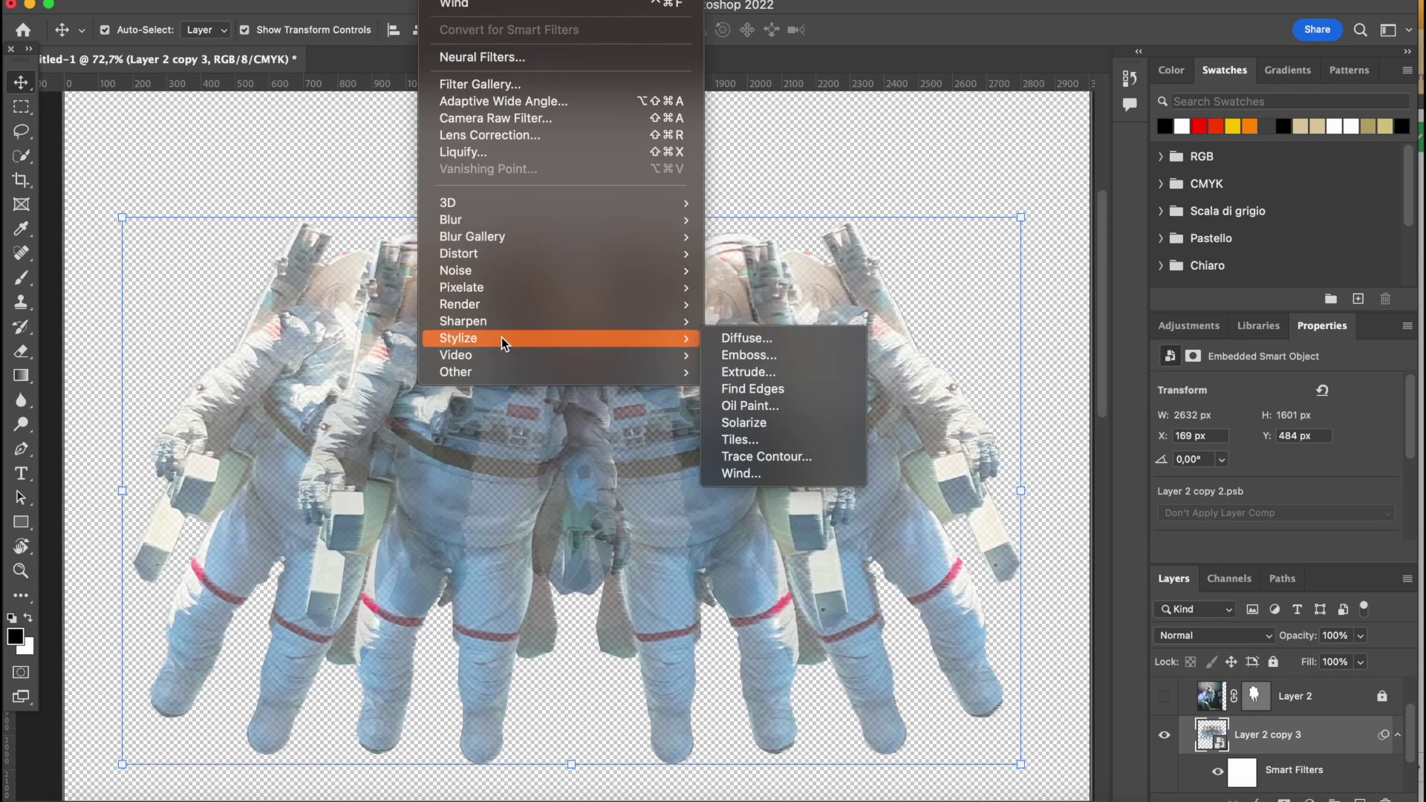
{"action": "left_click", "coordinate": [778, 370]}
{"action": "left_click", "coordinate": [837, 260]}
{"action": "key", "text": "super+z"}
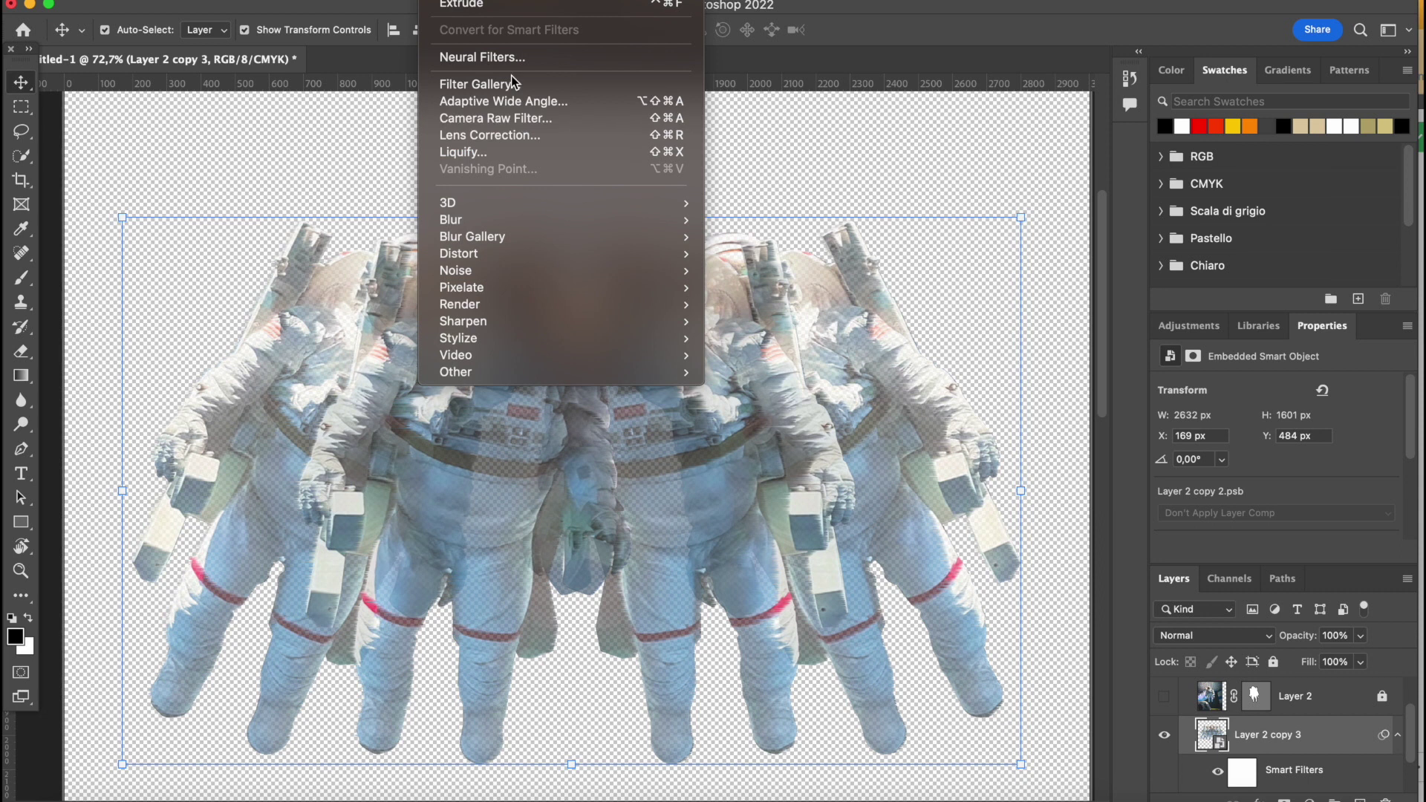
Try the Rough Pastels filter on Layer 2 copy 3 with stroke length 34 and stroke detail 20, and undo it.
{"action": "left_click", "coordinate": [512, 83]}
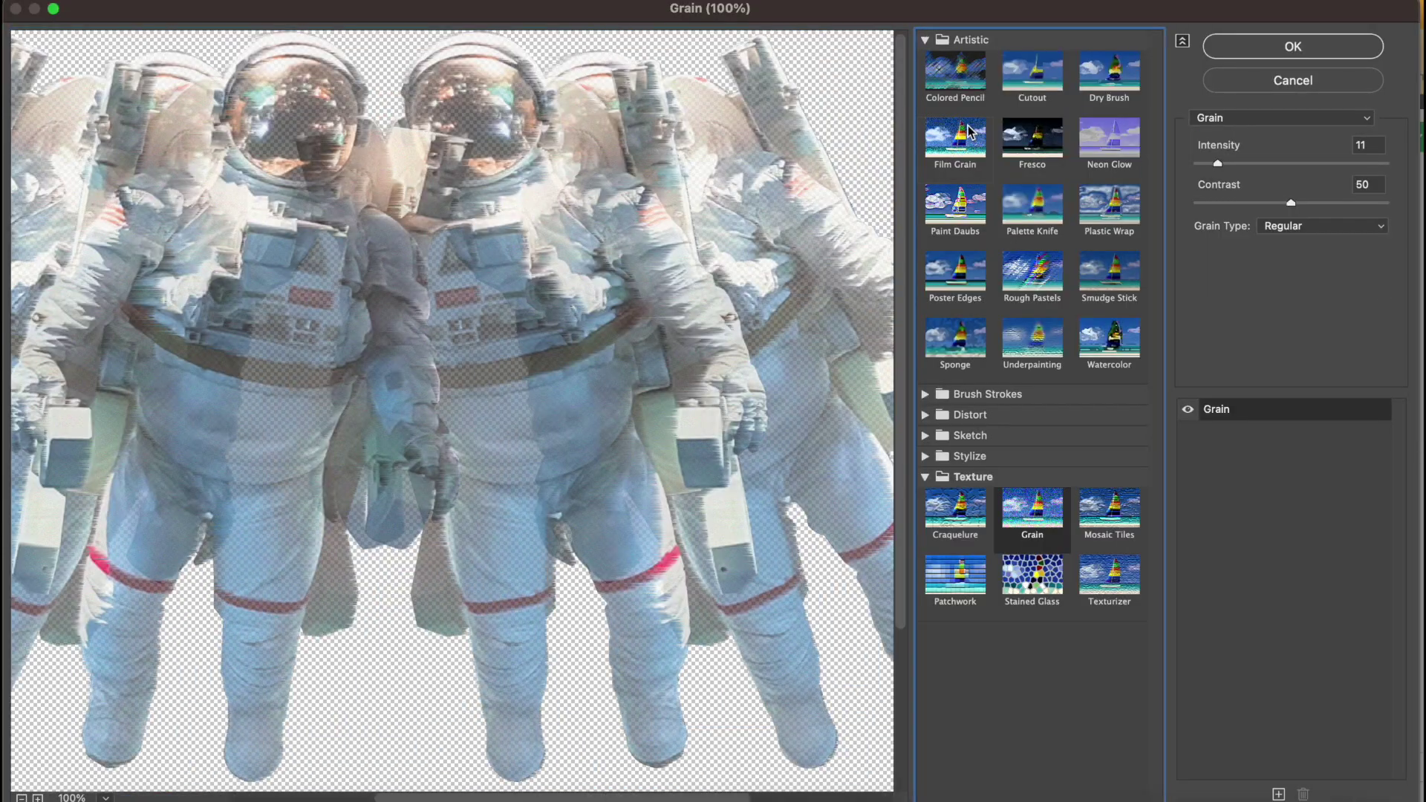
{"action": "left_click", "coordinate": [960, 222]}
{"action": "left_click", "coordinate": [1011, 275]}
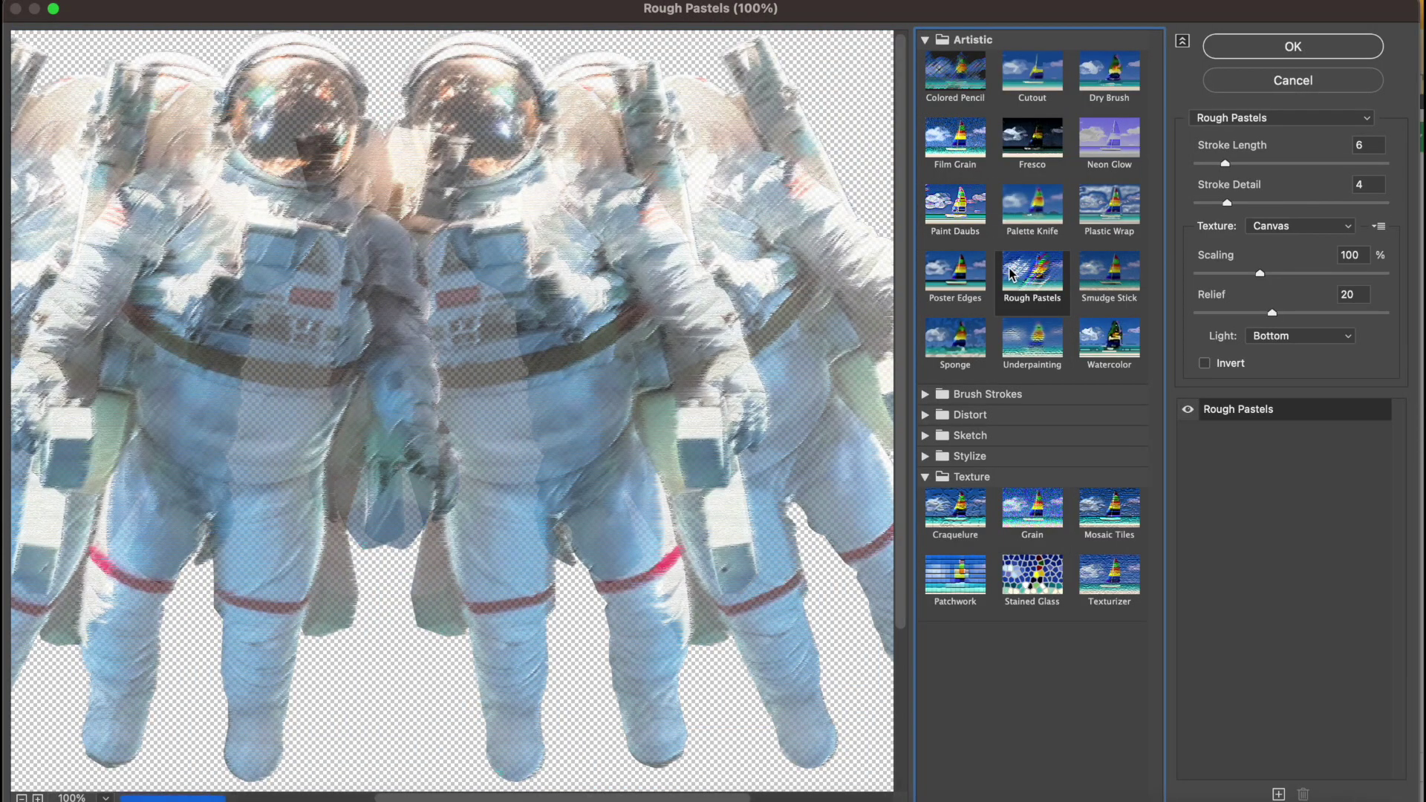
{"action": "left_click_drag", "start_coordinate": [1225, 162], "coordinate": [1357, 163]}
{"action": "mouse_move", "coordinate": [1226, 202]}
{"action": "left_mouse_down"}
{"action": "mouse_move", "coordinate": [1196, 202]}
{"action": "mouse_move", "coordinate": [1419, 218]}
{"action": "left_mouse_up"}
{"action": "left_click", "coordinate": [652, 398]}
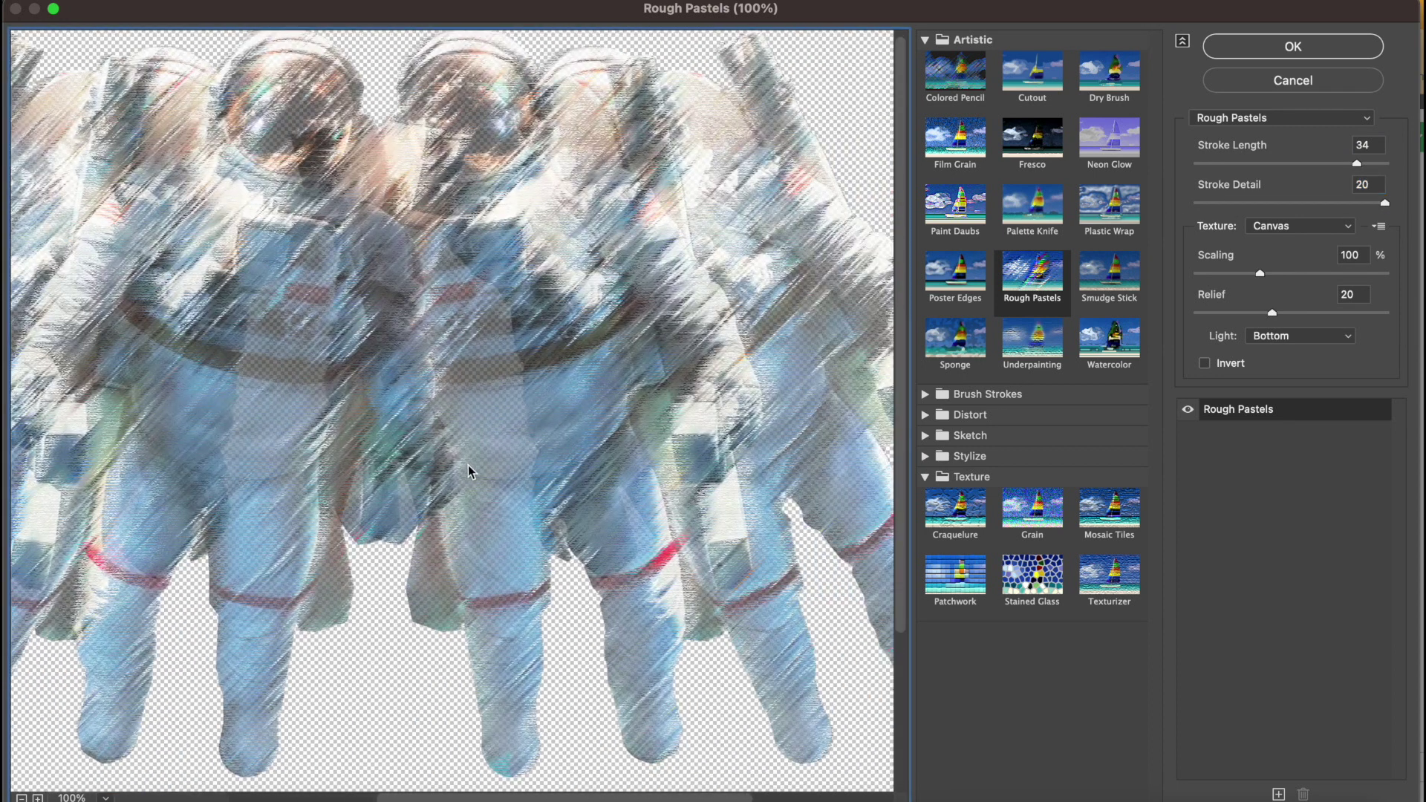
{"action": "left_click", "coordinate": [1290, 48]}
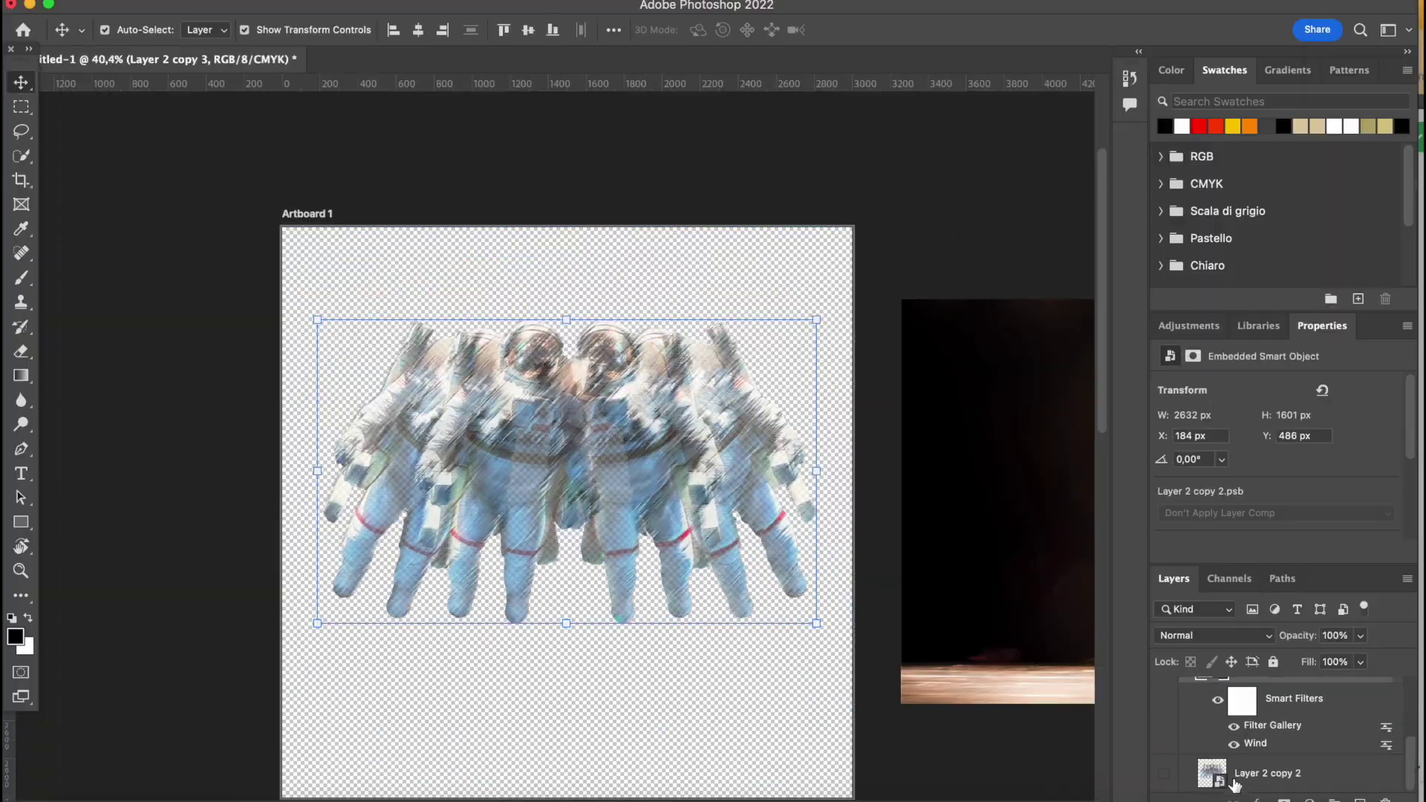
{"action": "left_click_drag", "start_coordinate": [606, 524], "coordinate": [602, 523]}
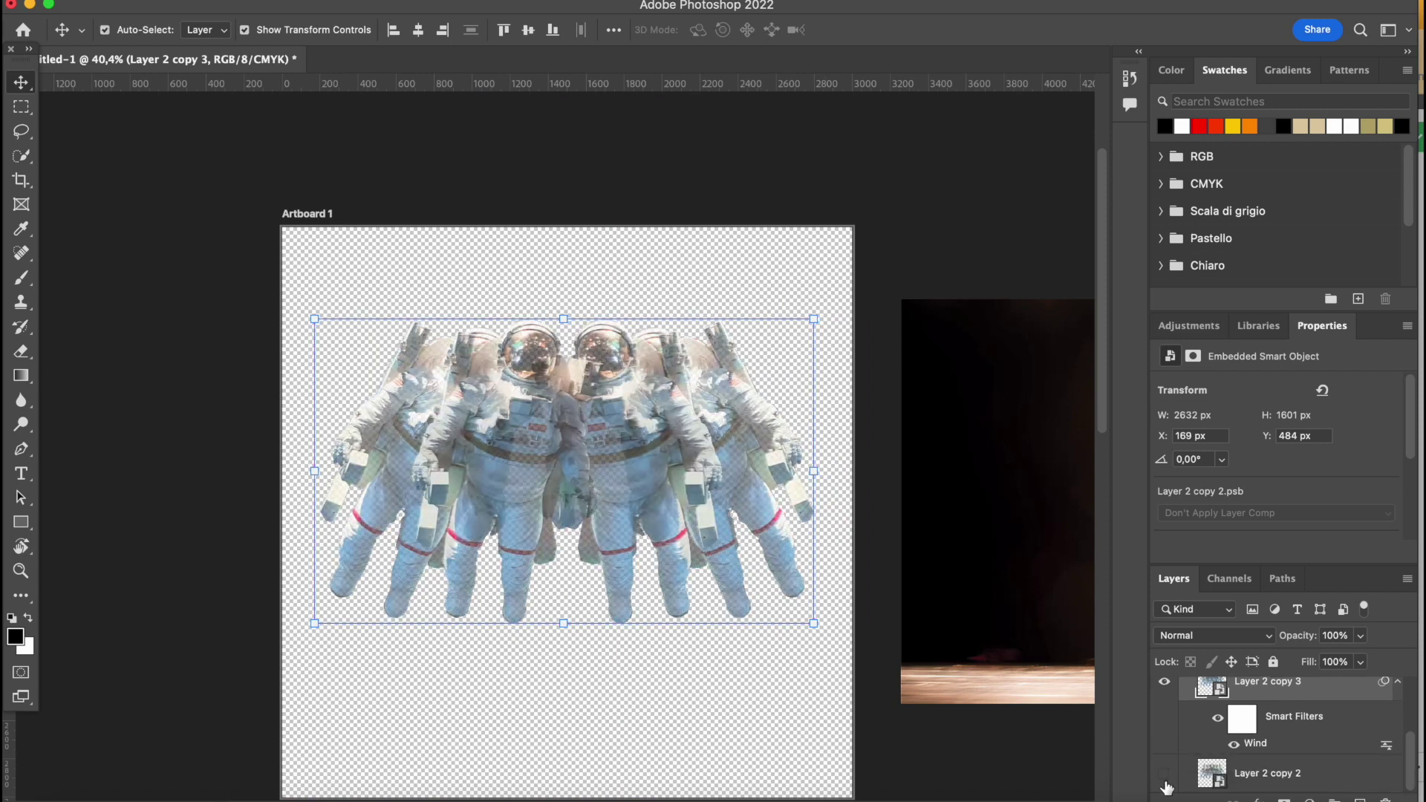
{"action": "key", "text": "super+z"}
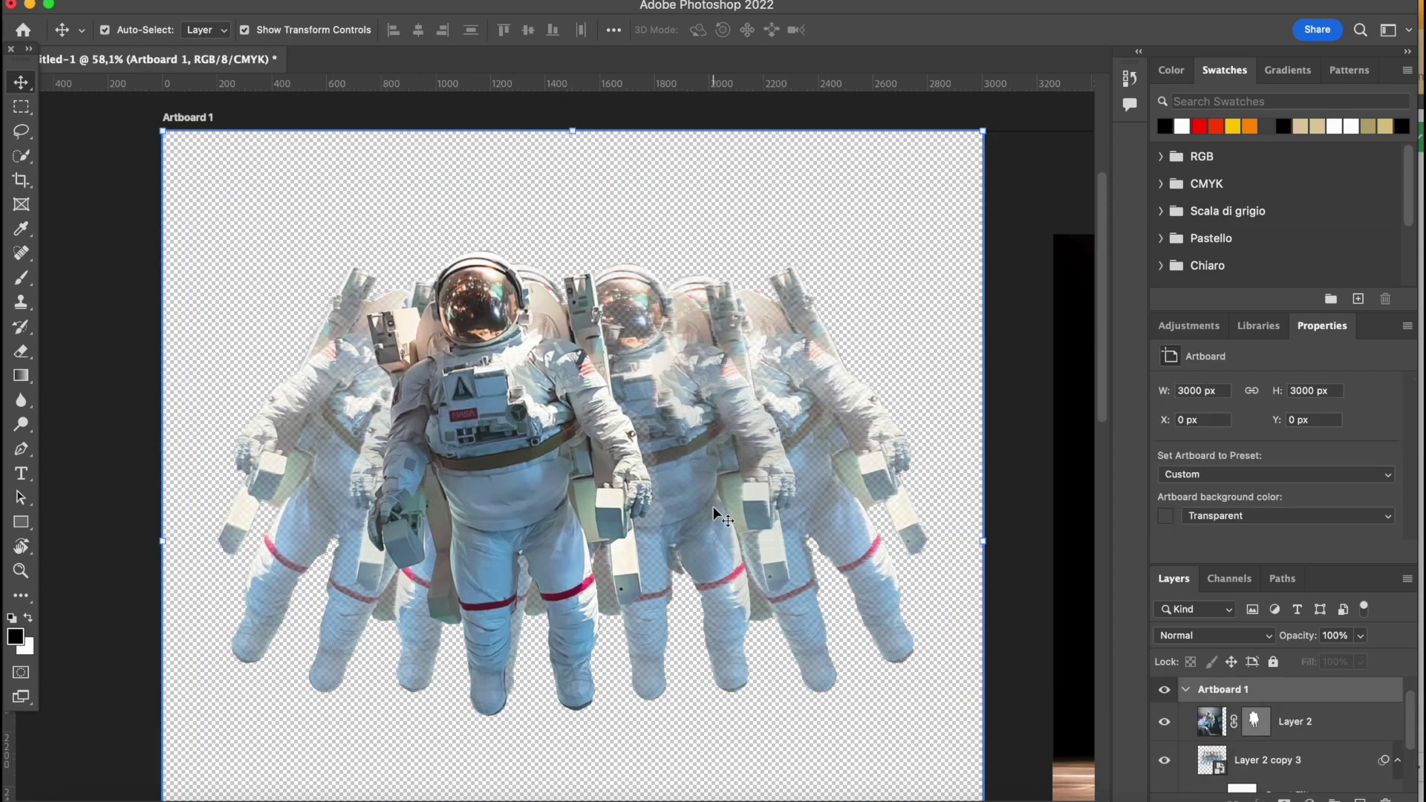
Center the main astronaut in front of the mirrored copies and apply a Gaussian Blur to Layer 2 copy 3.
{"action": "left_click_drag", "start_coordinate": [513, 434], "coordinate": [587, 434]}
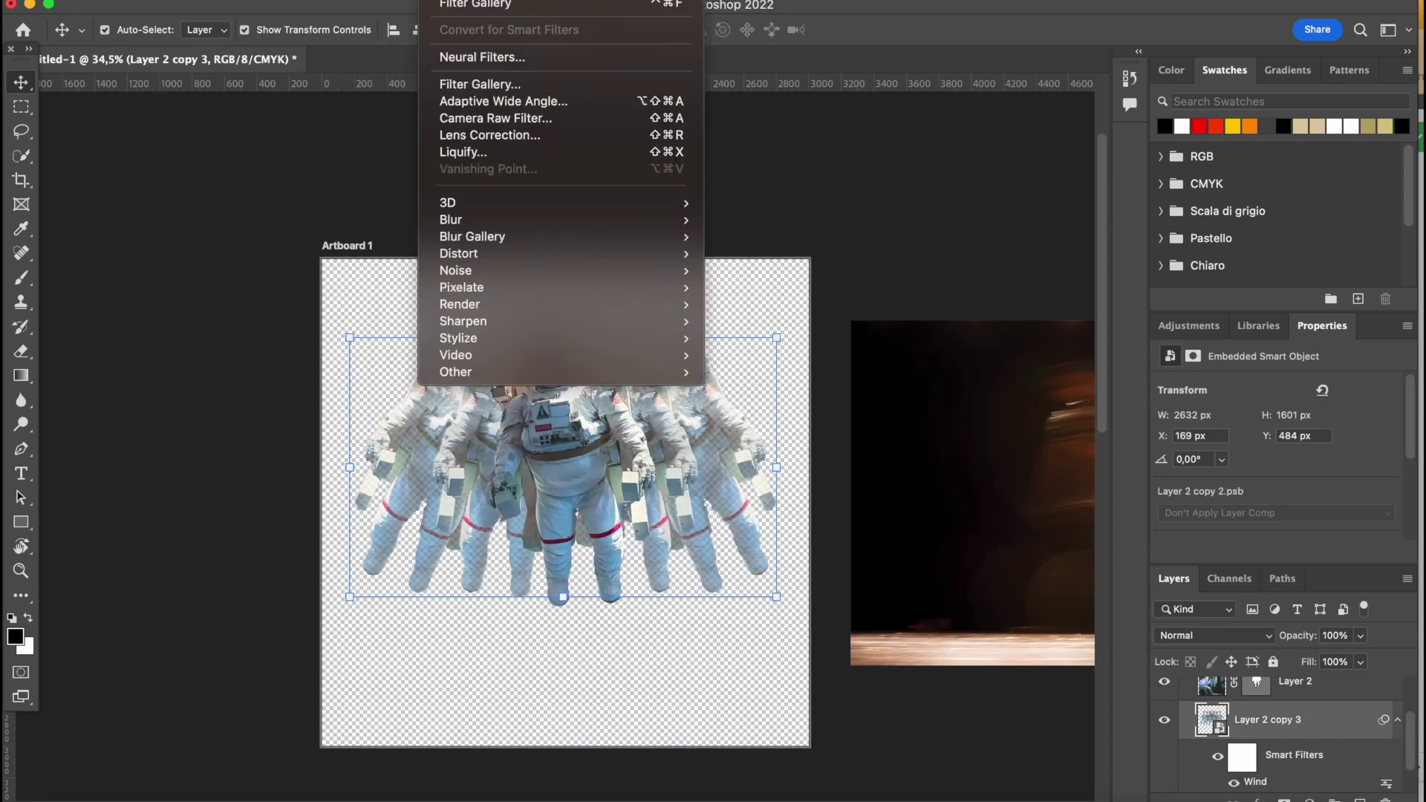
{"action": "mouse_move", "coordinate": [446, 216]}
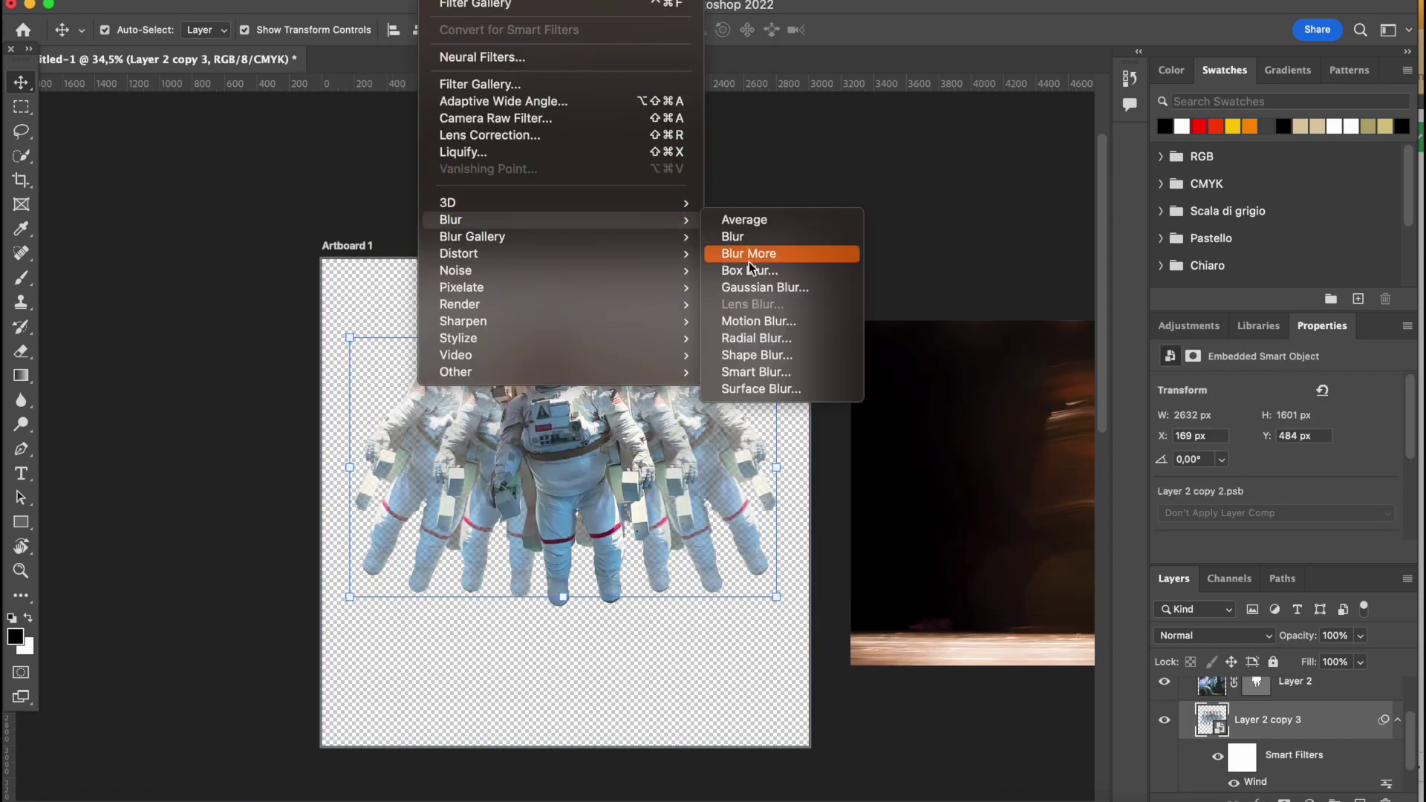
{"action": "left_click", "coordinate": [742, 287]}
{"action": "left_click_drag", "start_coordinate": [1019, 451], "coordinate": [1003, 451]}
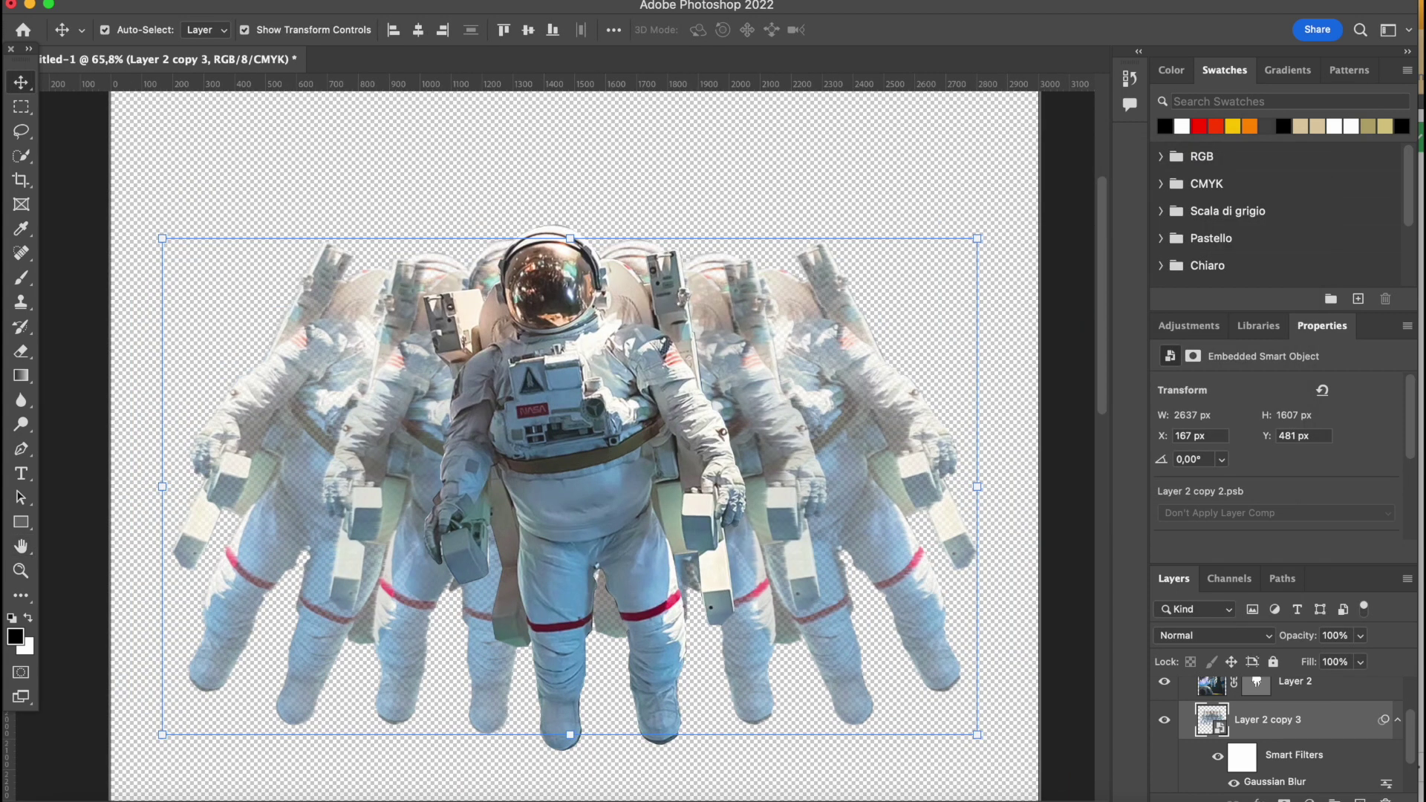
Apply another Wind filter to Layer 2 copy 3, using the Wind method from the right.
{"action": "left_click", "coordinate": [445, 0]}
{"action": "mouse_move", "coordinate": [519, 338]}
{"action": "left_click", "coordinate": [788, 473]}
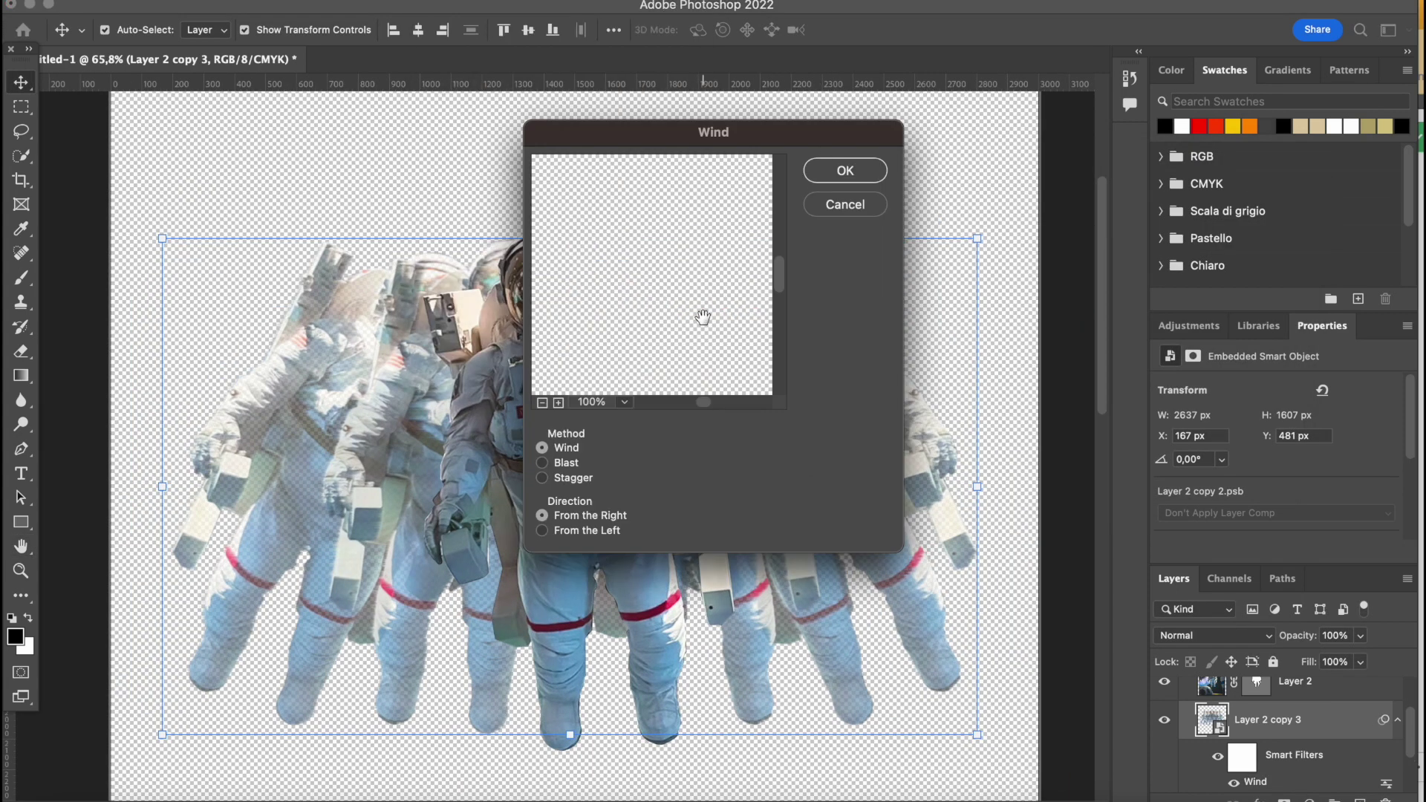
{"action": "left_click_drag", "start_coordinate": [567, 189], "coordinate": [541, 343]}
{"action": "key", "text": "Return"}
{"action": "left_click", "coordinate": [920, 129]}
{"action": "left_click", "coordinate": [817, 275]}
Try the Wind filter with the Stagger method on Layer 2 copy 3.
{"action": "left_click", "coordinate": [445, 3]}
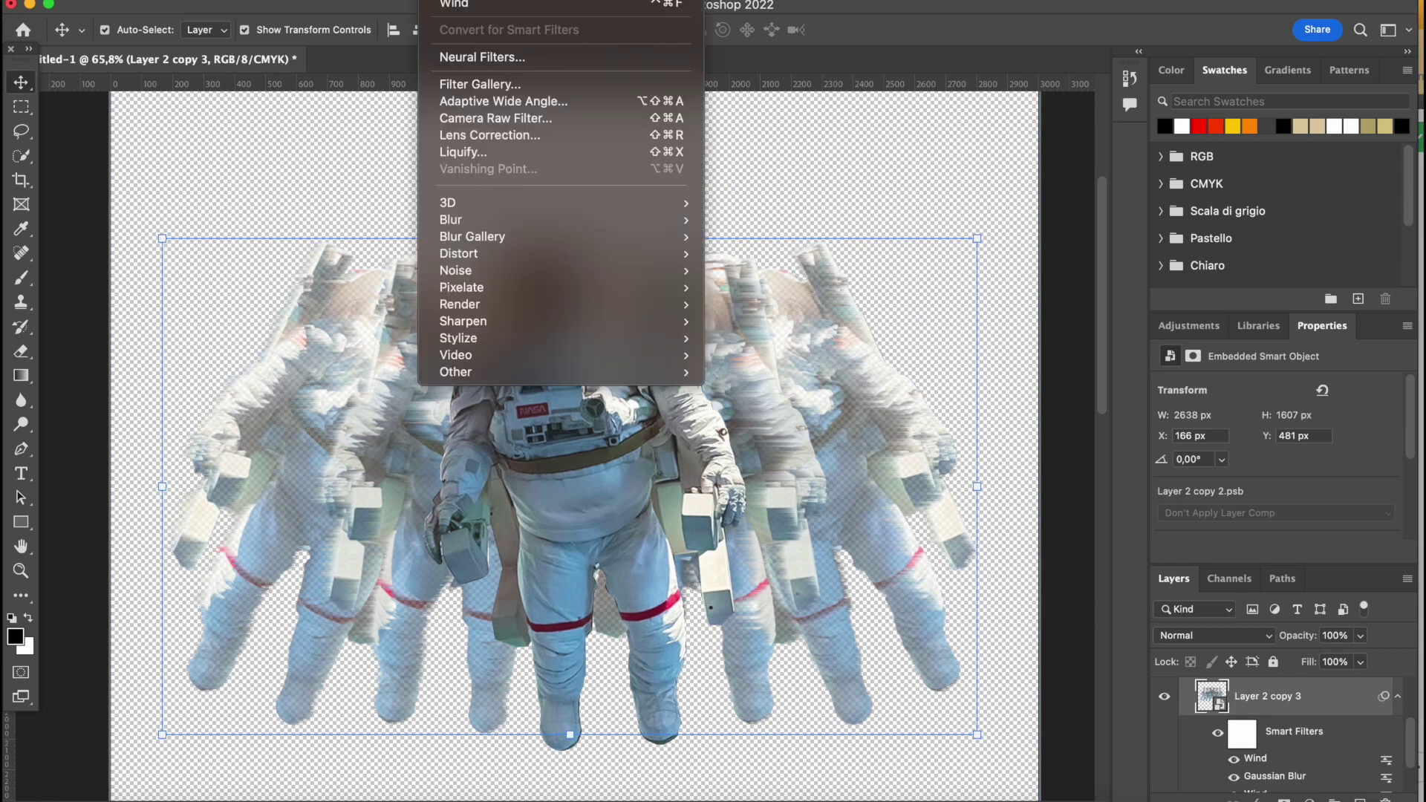
{"action": "mouse_move", "coordinate": [520, 335]}
{"action": "left_click", "coordinate": [820, 473]}
{"action": "left_click", "coordinate": [643, 253], "text": "alt"}
{"action": "left_click_drag", "start_coordinate": [618, 234], "coordinate": [676, 233]}
{"action": "left_click", "coordinate": [542, 478]}
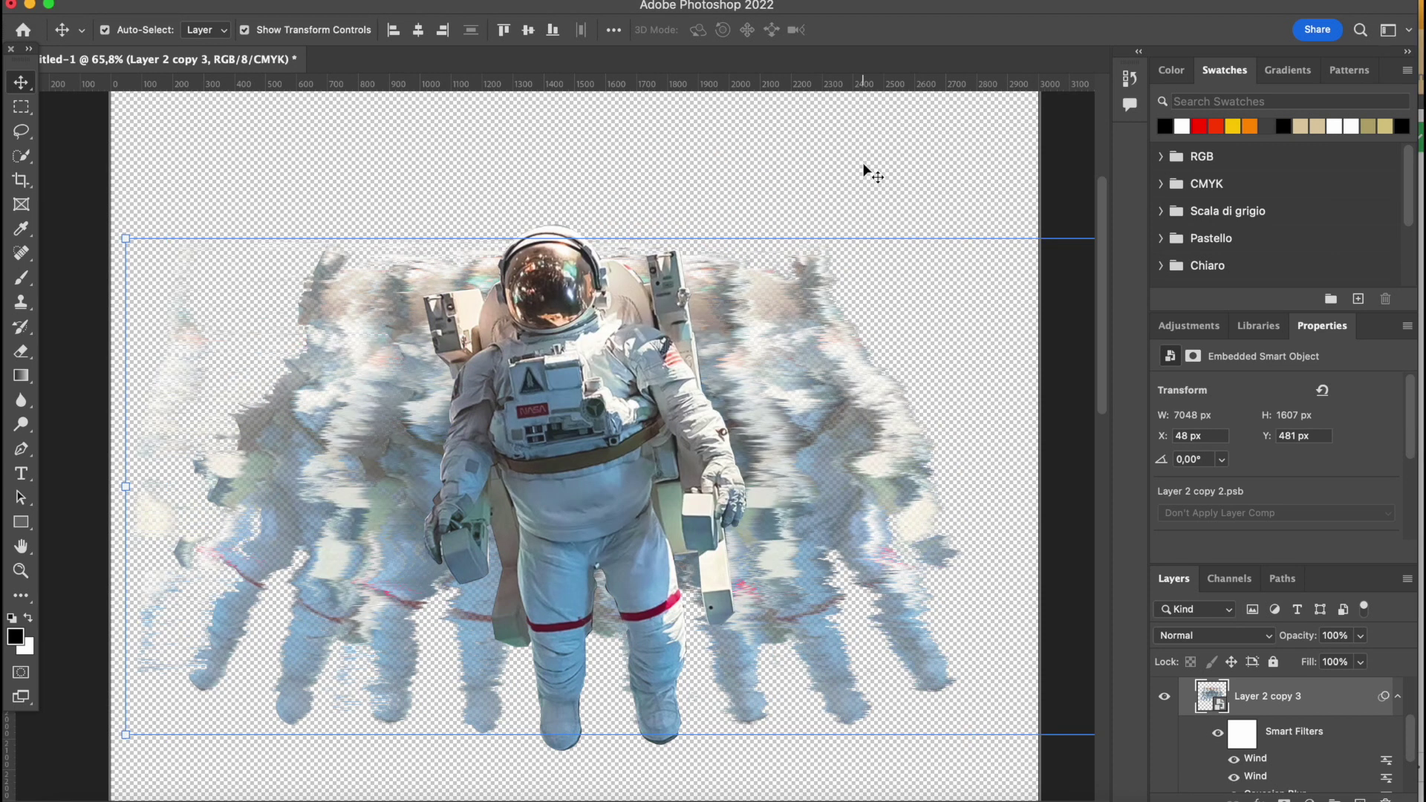
Try the Wind filter with the Stagger method from the right on the main astronaut, Layer 2, checking the preview at 25%.
{"action": "left_click", "coordinate": [604, 481]}
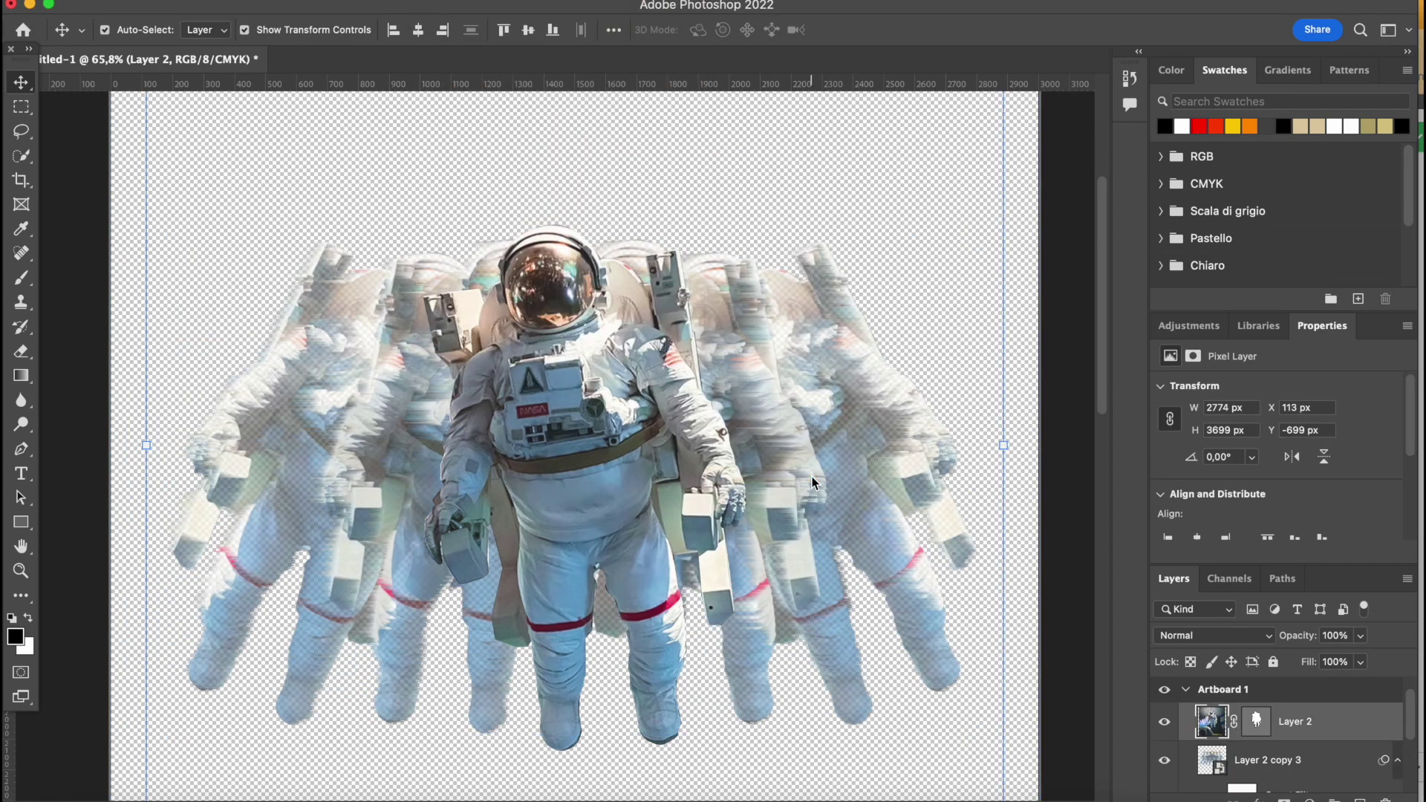
{"action": "left_click", "coordinate": [543, 403]}
{"action": "left_click", "coordinate": [543, 403]}
{"action": "left_click", "coordinate": [543, 403]}
{"action": "left_click", "coordinate": [543, 403]}
{"action": "left_click", "coordinate": [559, 403]}
{"action": "left_click", "coordinate": [558, 403]}
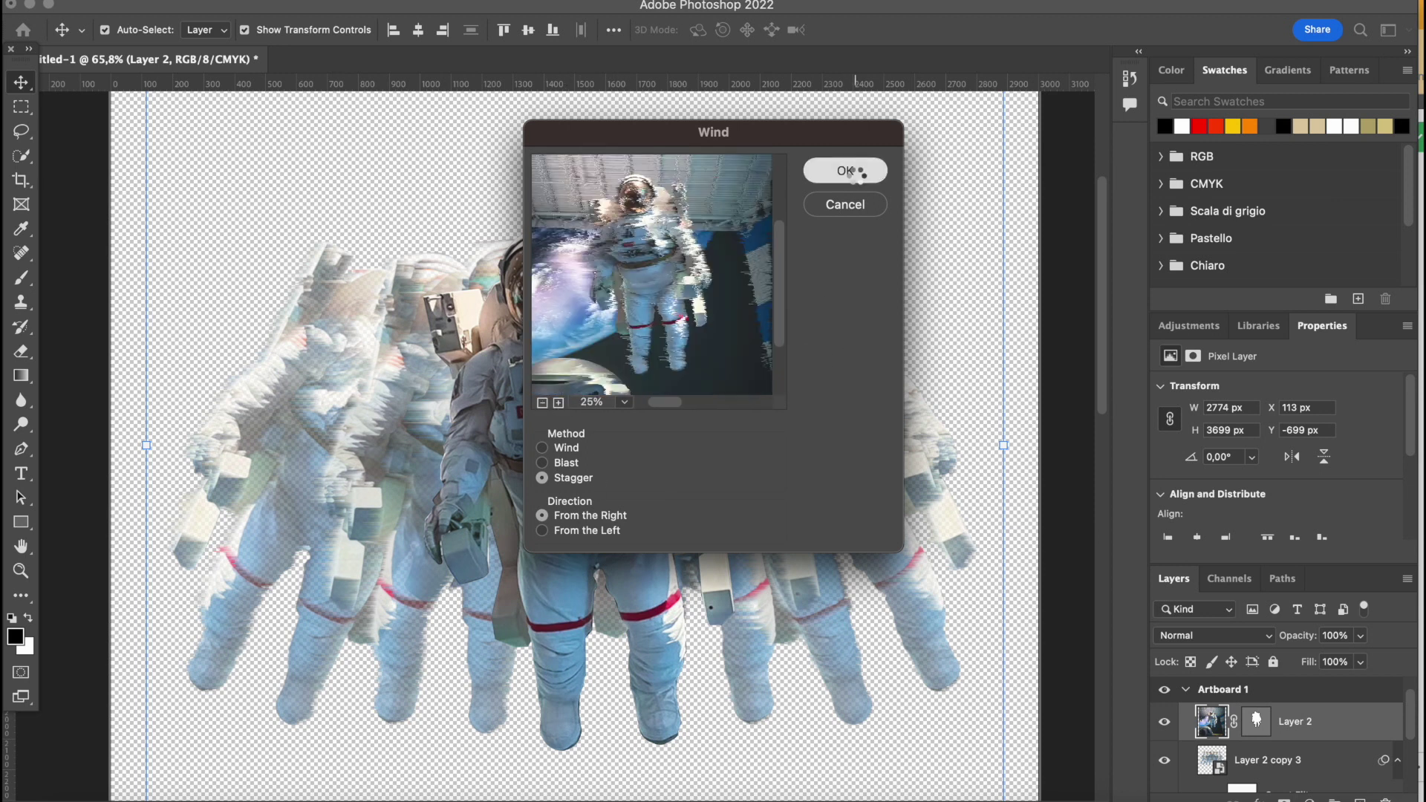
{"action": "left_click", "coordinate": [847, 172]}
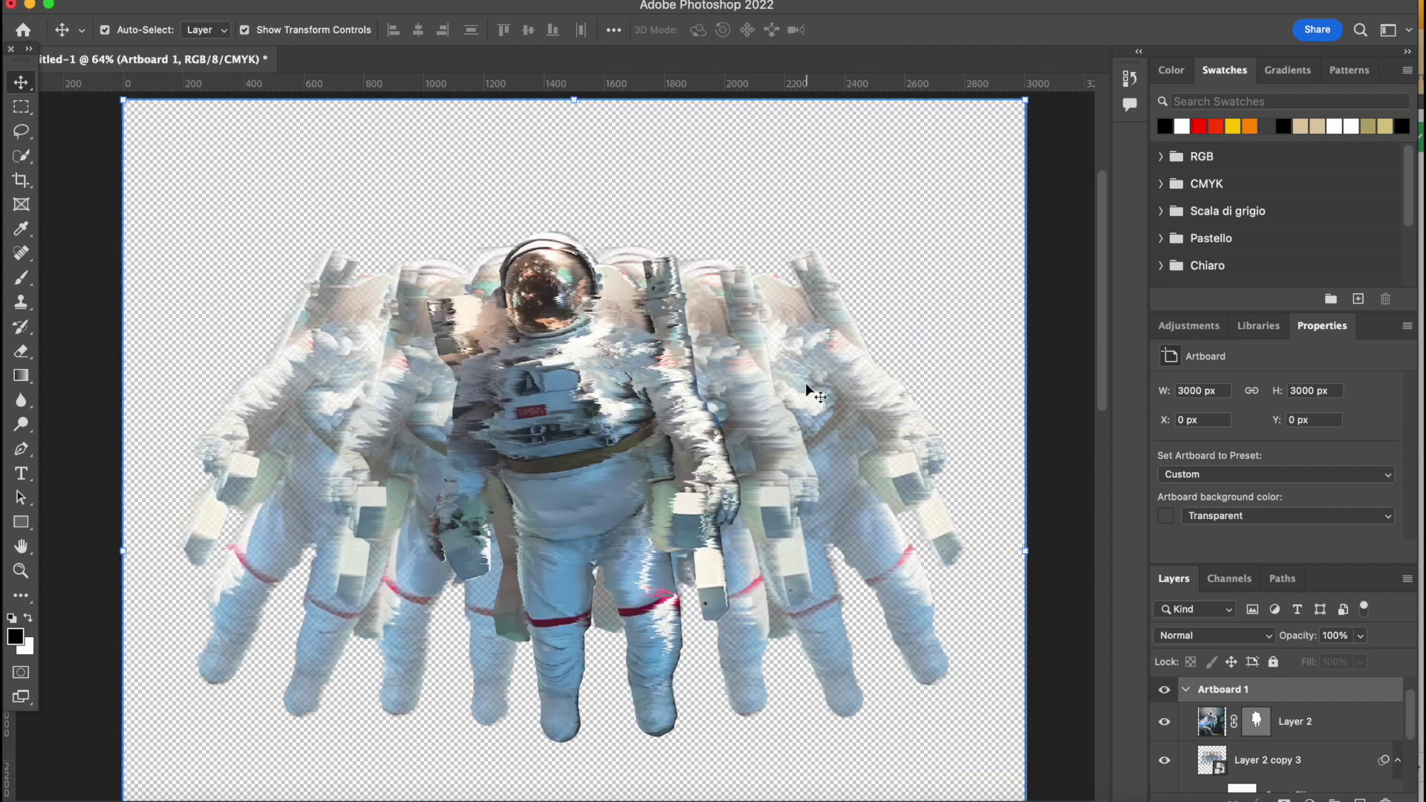
Apply the Wind filter to the main astronaut, Layer 2, using the Wind method.
{"action": "left_click", "coordinate": [804, 382]}
{"action": "left_click", "coordinate": [427, 1]}
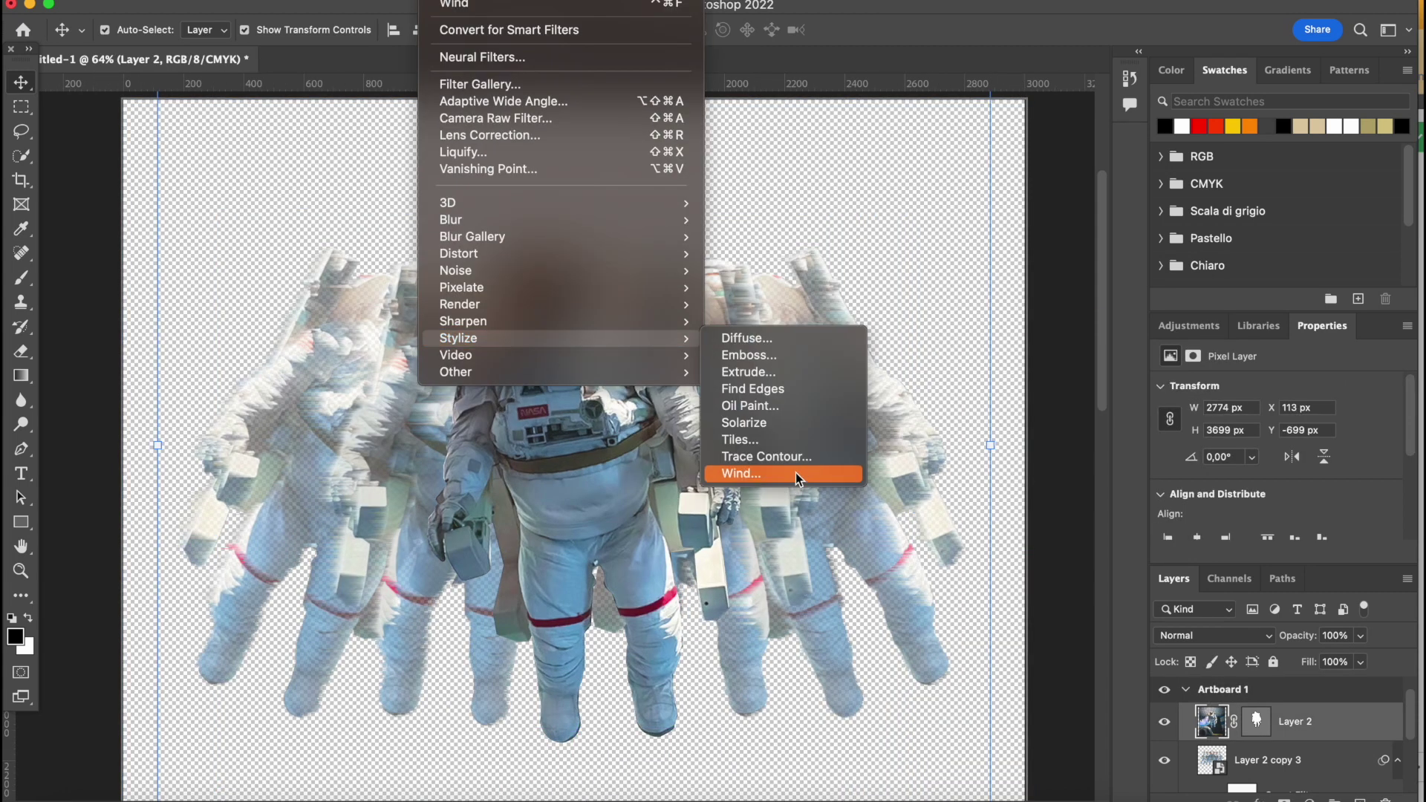
{"action": "left_click", "coordinate": [804, 466]}
{"action": "left_click", "coordinate": [541, 448]}
{"action": "left_click", "coordinate": [840, 170]}
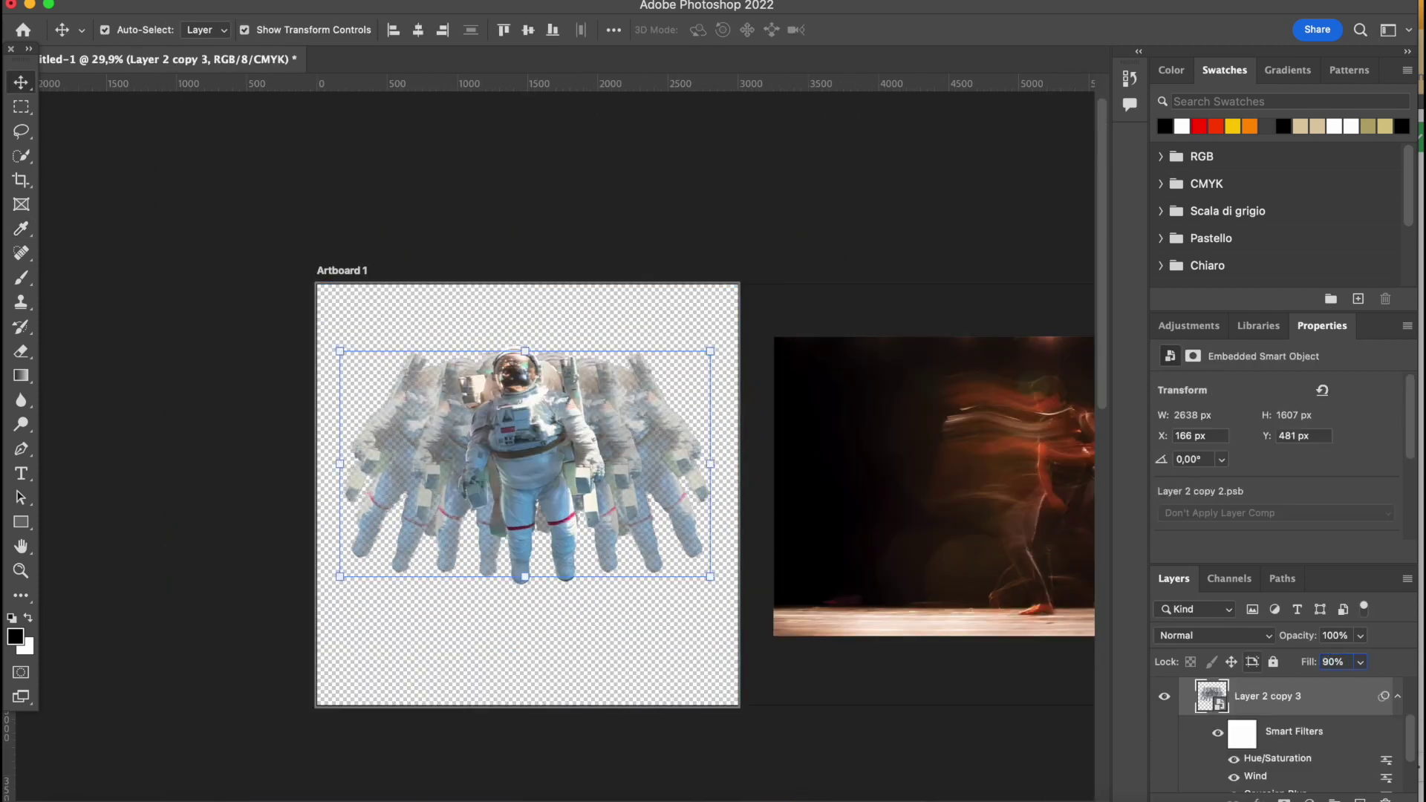
Preview artistic and brush stroke effects on the astronaut graphic in the Filter Gallery, including Colored Pencil, Palette Knife, Plastic Wrap and Sprayed Strokes.
{"action": "left_click", "coordinate": [948, 65]}
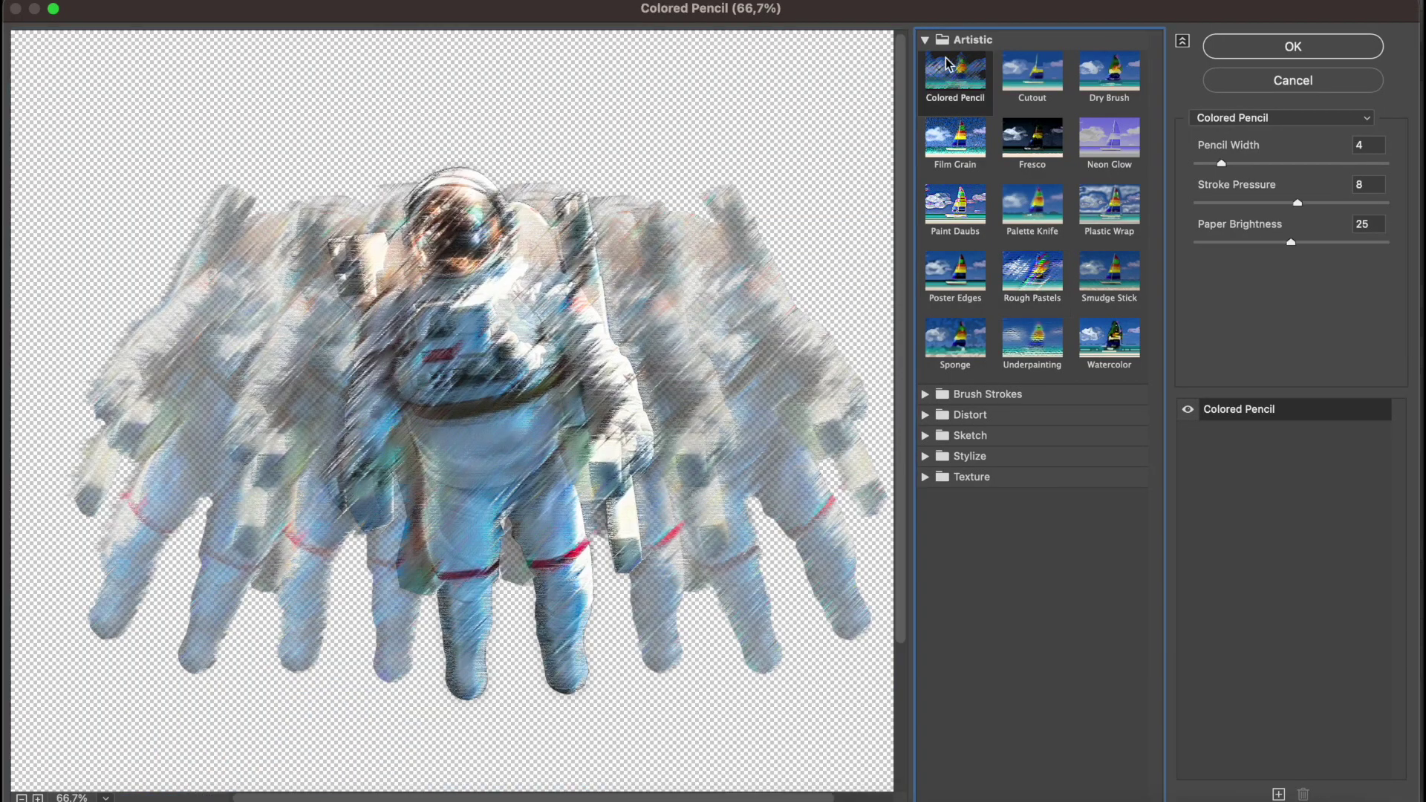
{"action": "left_click", "coordinate": [1108, 137]}
{"action": "left_click", "coordinate": [1032, 208]}
{"action": "left_click", "coordinate": [1108, 138]}
{"action": "left_click", "coordinate": [1033, 208]}
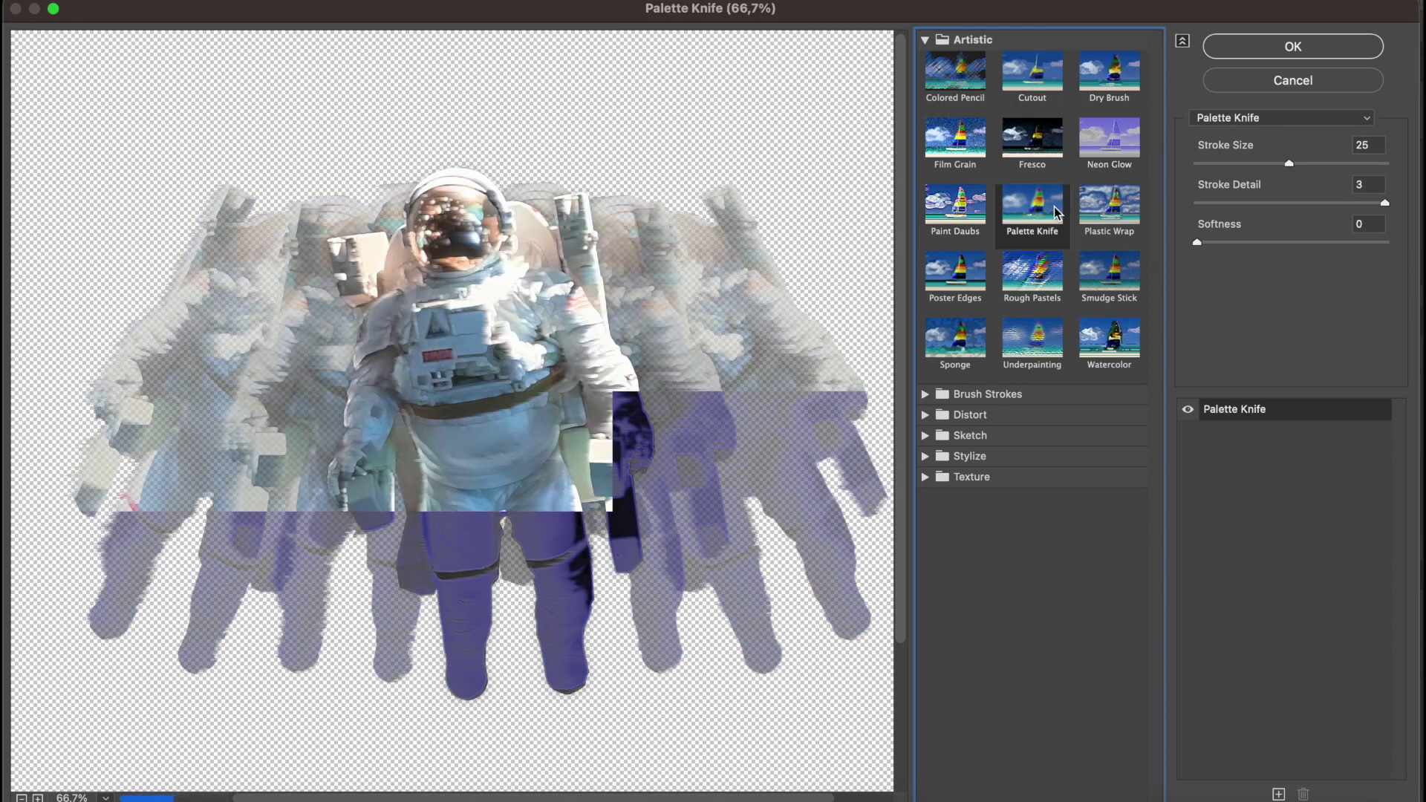
{"action": "left_click", "coordinate": [1109, 274]}
{"action": "left_click", "coordinate": [1106, 223]}
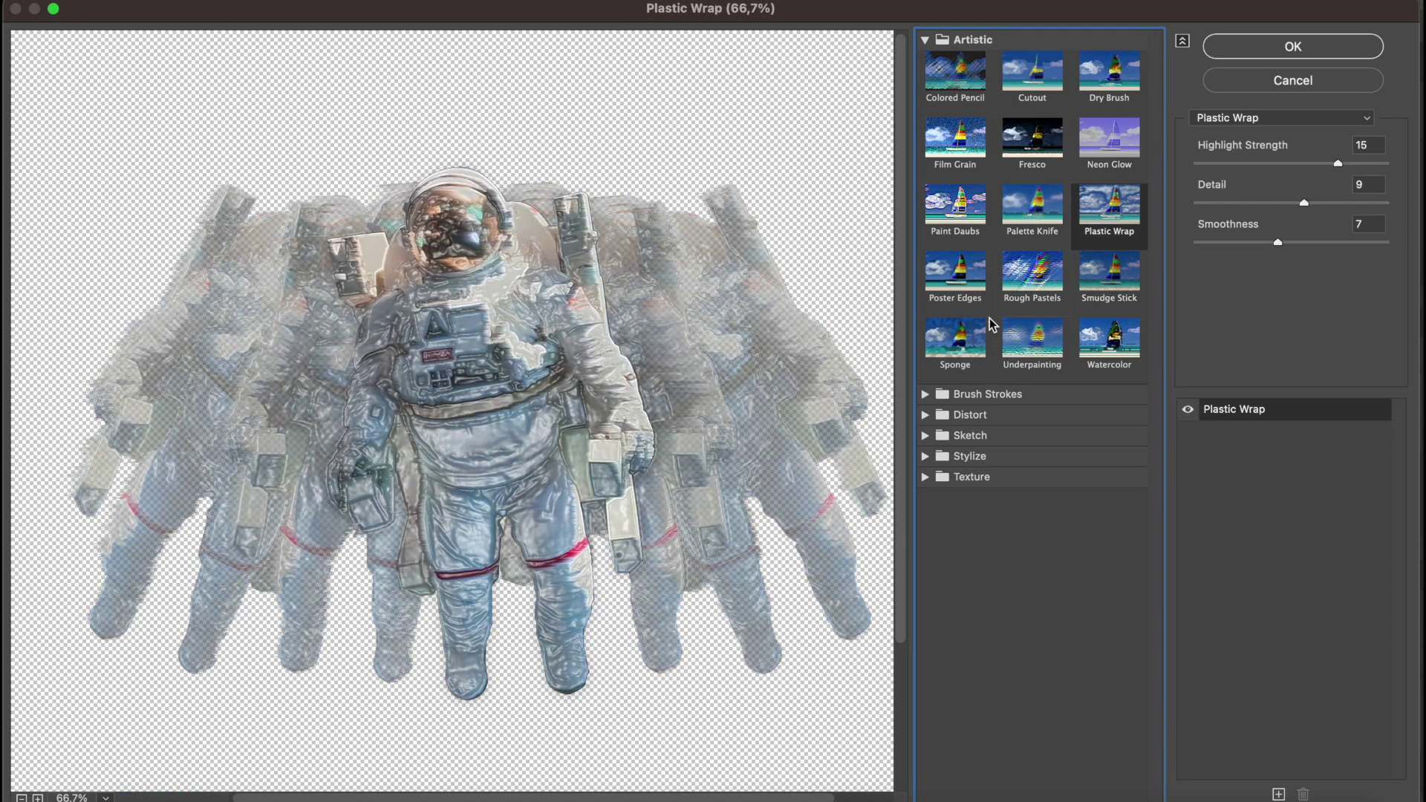
{"action": "left_click", "coordinate": [955, 342]}
{"action": "left_click", "coordinate": [988, 394]}
{"action": "left_click", "coordinate": [955, 427]}
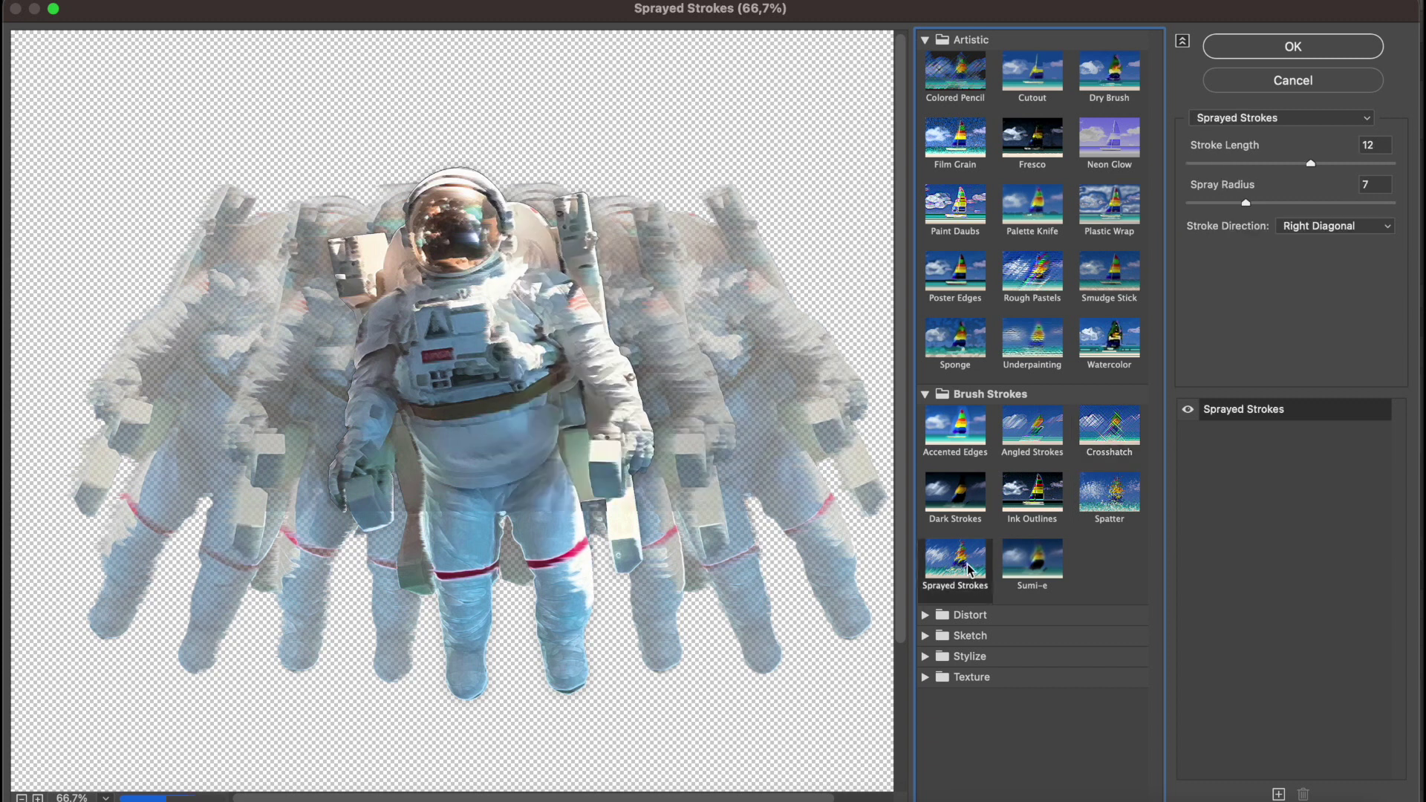
Try the Diffuse Glow effect on the astronaut graphic with graininess 5 and glow amount 7.
{"action": "left_click", "coordinate": [966, 615]}
{"action": "left_click", "coordinate": [955, 646]}
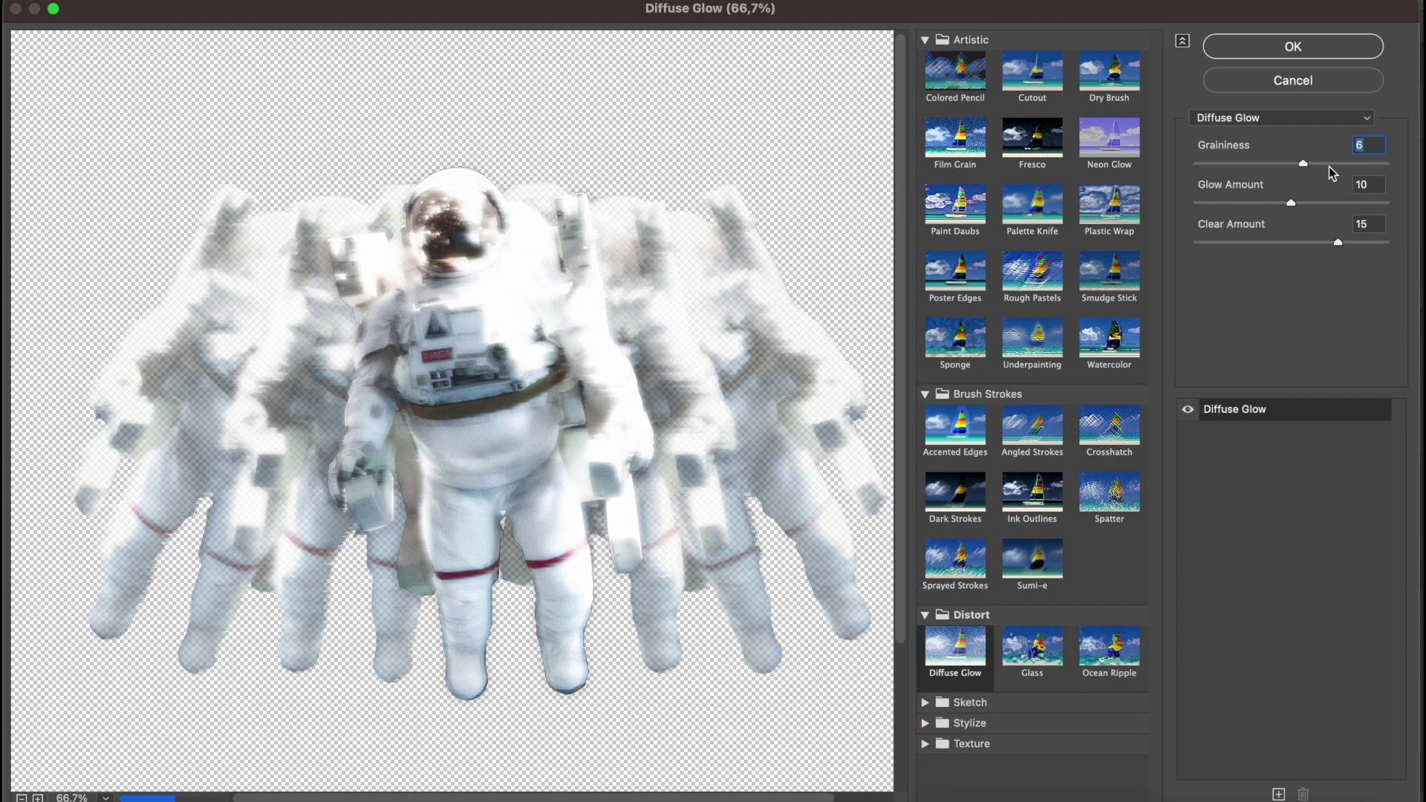
{"action": "left_click_drag", "start_coordinate": [1361, 204], "coordinate": [1265, 204]}
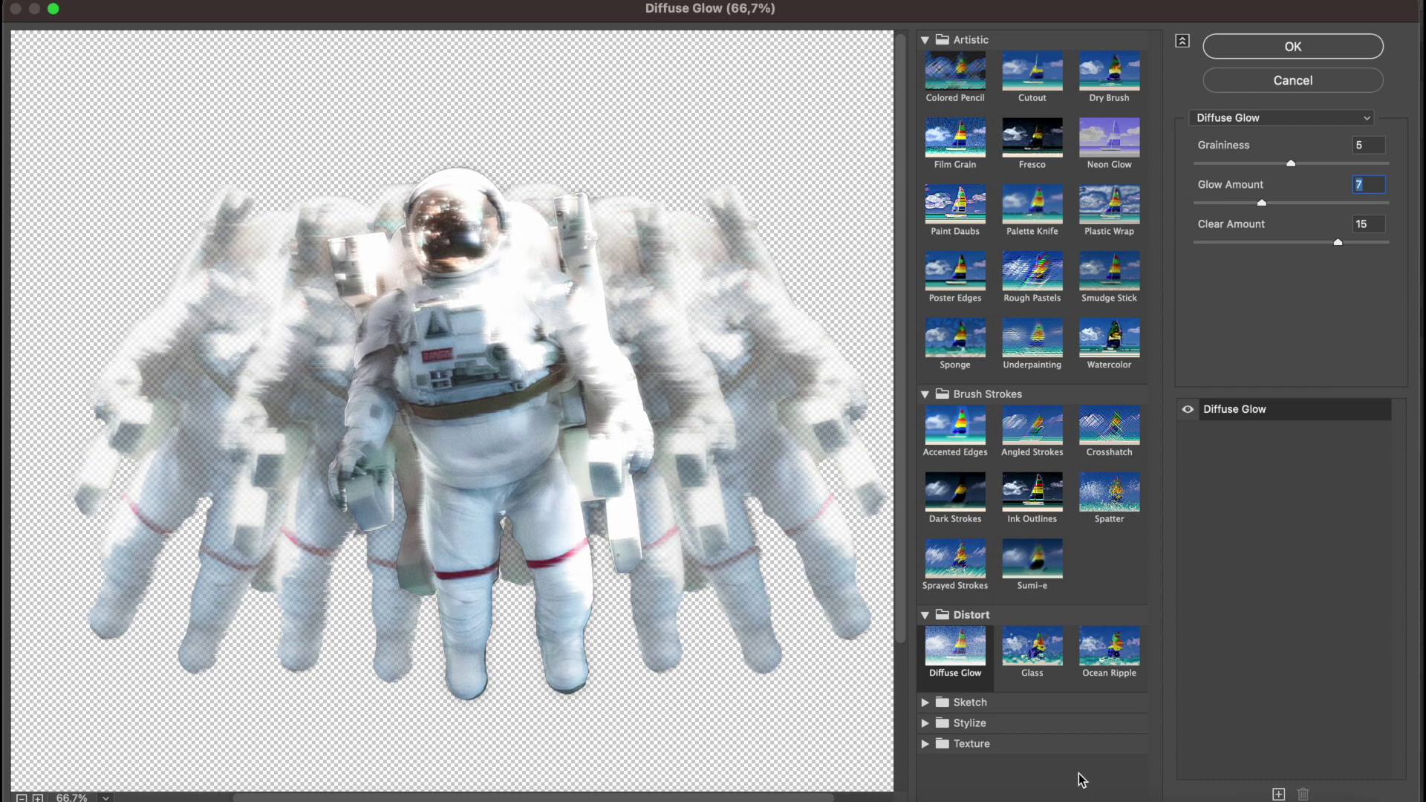
Preview Sketch effects on the astronaut graphic, including Graphic Pen, Chalk & Charcoal and Chrome.
{"action": "left_click", "coordinate": [924, 704]}
{"action": "left_click", "coordinate": [1022, 598]}
{"action": "left_click", "coordinate": [1108, 520]}
{"action": "left_click", "coordinate": [1032, 452]}
{"action": "left_click", "coordinate": [965, 530]}
Apply the Halftone Pattern effect to the astronaut graphic with size 4, contrast 5 and the Dot pattern.
{"action": "left_click", "coordinate": [973, 592]}
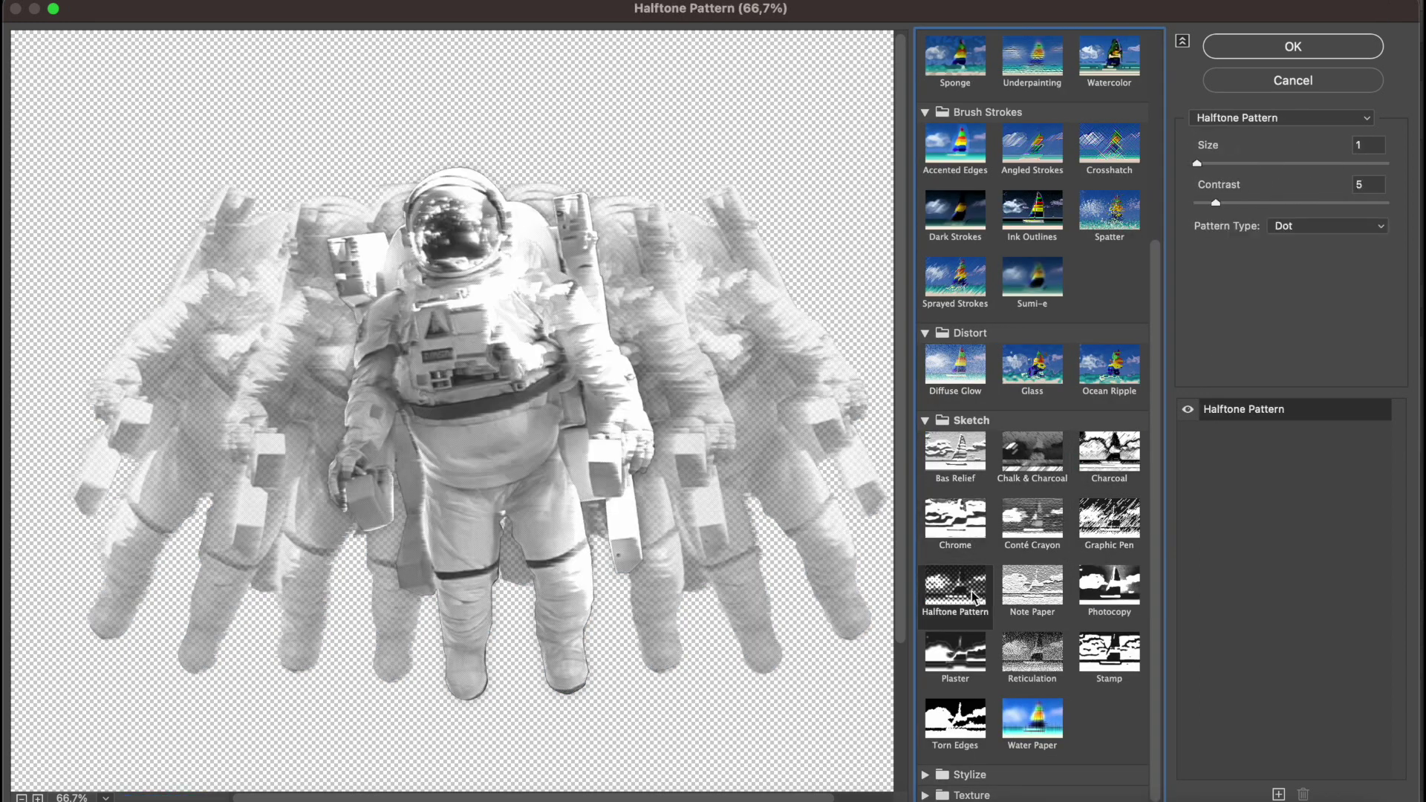
{"action": "mouse_move", "coordinate": [1255, 164]}
{"action": "left_mouse_down"}
{"action": "mouse_move", "coordinate": [1318, 165]}
{"action": "mouse_move", "coordinate": [1241, 165]}
{"action": "left_mouse_up"}
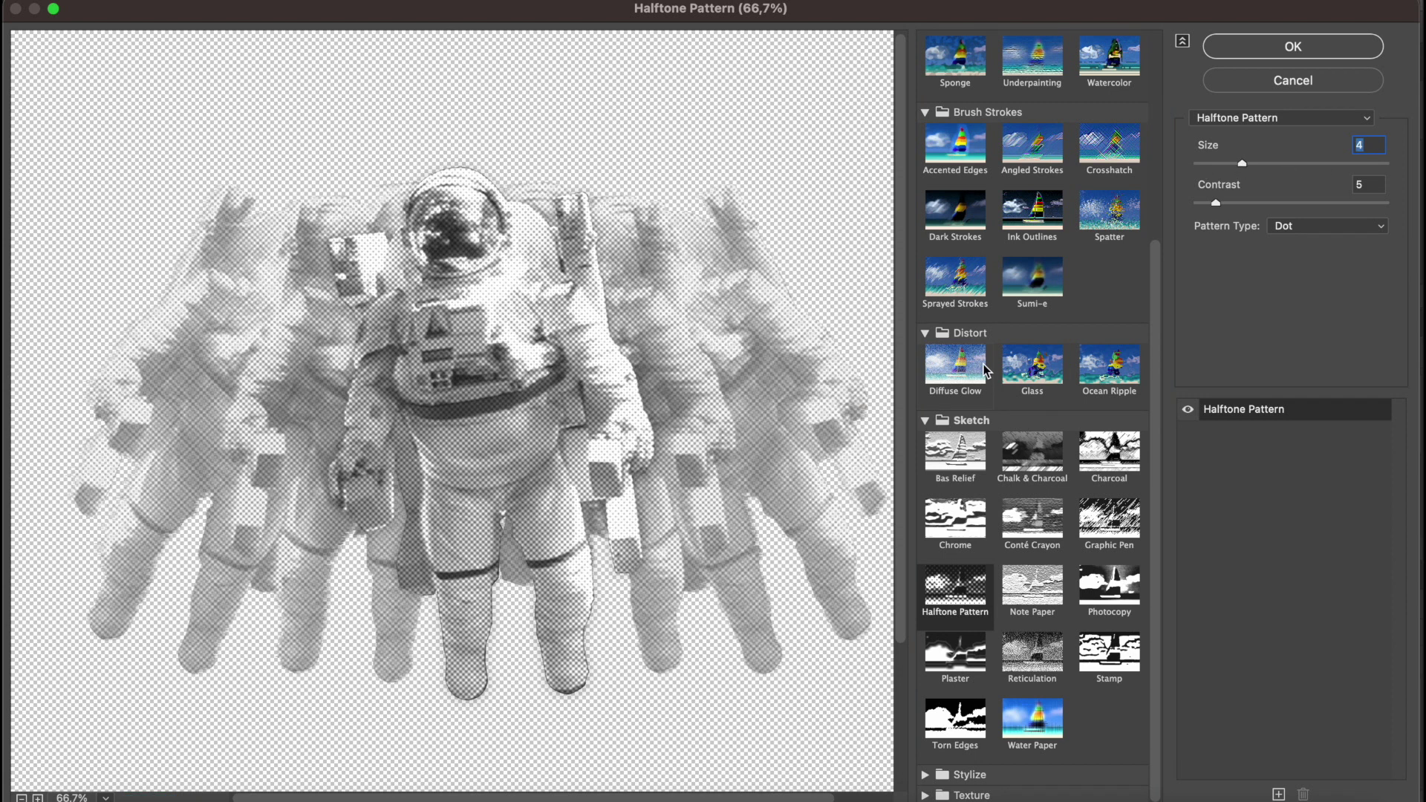
{"action": "left_click", "coordinate": [1234, 53]}
{"action": "left_click", "coordinate": [1021, 227]}
{"action": "scroll", "coordinate": [660, 304], "scroll_direction": "up", "scroll_amount": 5}
{"action": "scroll", "coordinate": [658, 302], "scroll_direction": "down", "scroll_amount": 5}
{"action": "left_click_drag", "start_coordinate": [598, 364], "coordinate": [601, 306]}
{"action": "scroll", "coordinate": [700, 222], "scroll_direction": "up", "scroll_amount": 3}
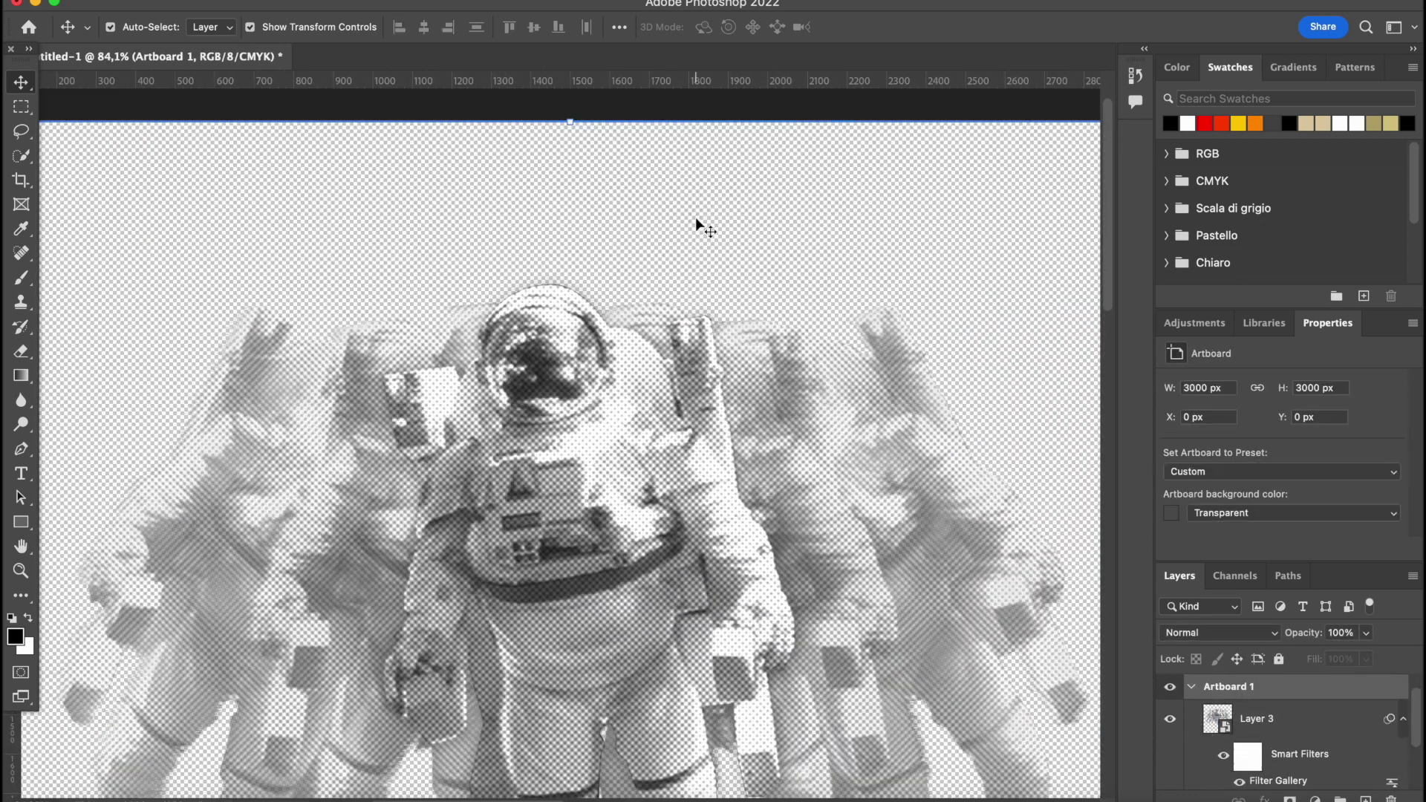
Add the text "Movement" below the astronauts, enlarge it to about 73.49 pt and set its color to 000000.
{"action": "scroll", "coordinate": [699, 223], "scroll_direction": "down", "scroll_amount": 4}
{"action": "key", "text": "t"}
{"action": "left_click", "coordinate": [456, 516]}
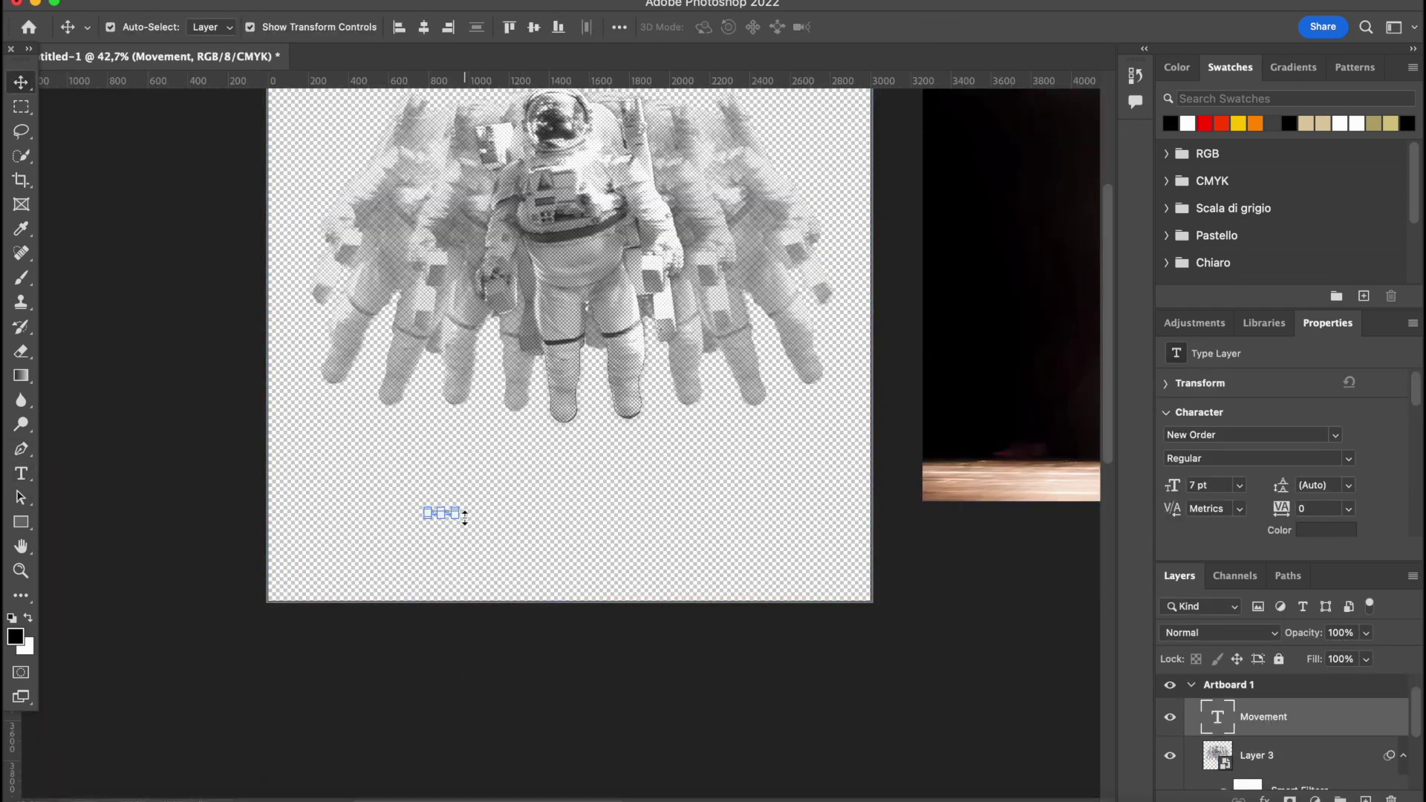
{"action": "key", "text": "Return"}
{"action": "left_click", "coordinate": [771, 27]}
{"action": "type", "text": "000000"}
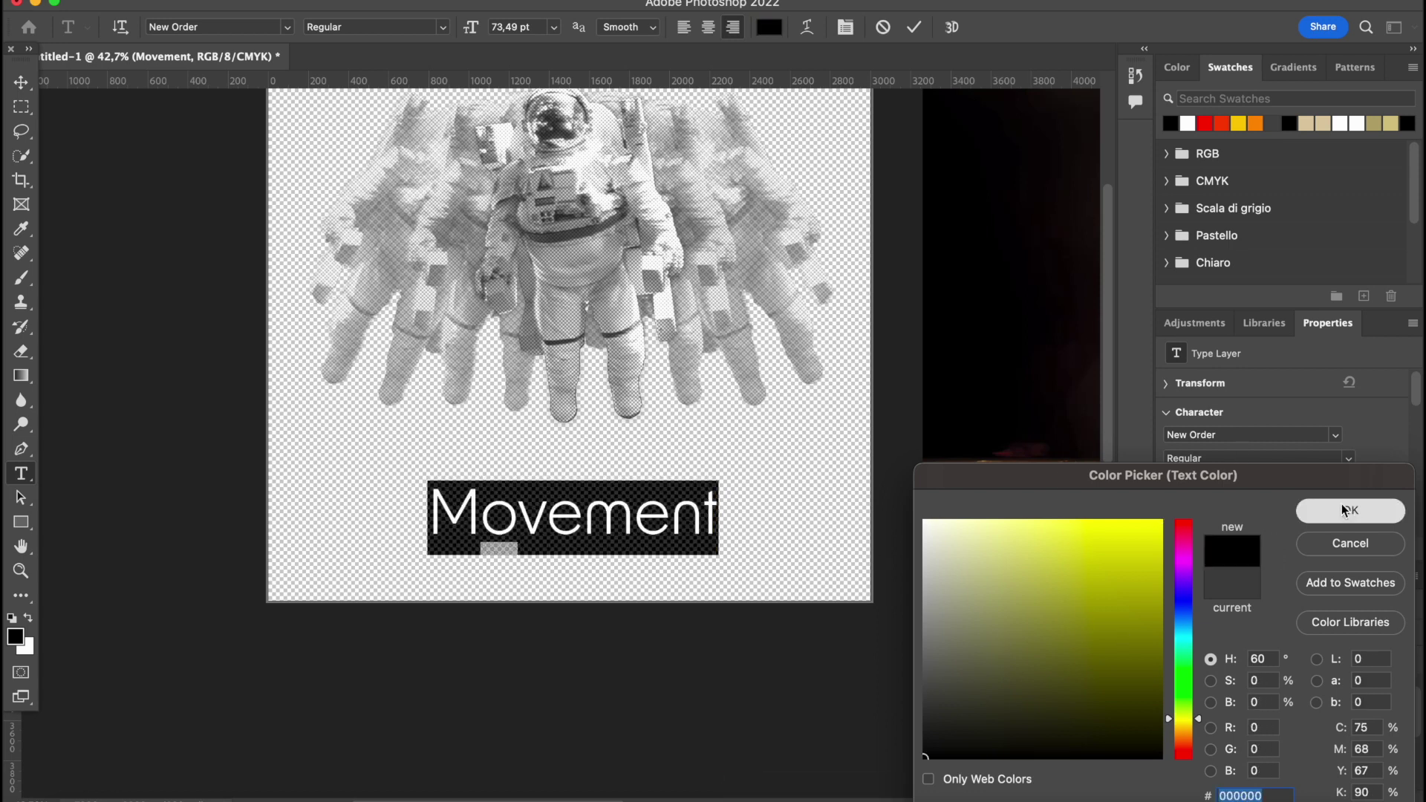
{"action": "key", "text": "Return"}
Set the "Movement" title in the Carol Gothic font and place it centrally beneath the astronauts.
{"action": "left_click", "coordinate": [501, 516]}
{"action": "key", "text": "super+a"}
{"action": "left_click", "coordinate": [287, 27]}
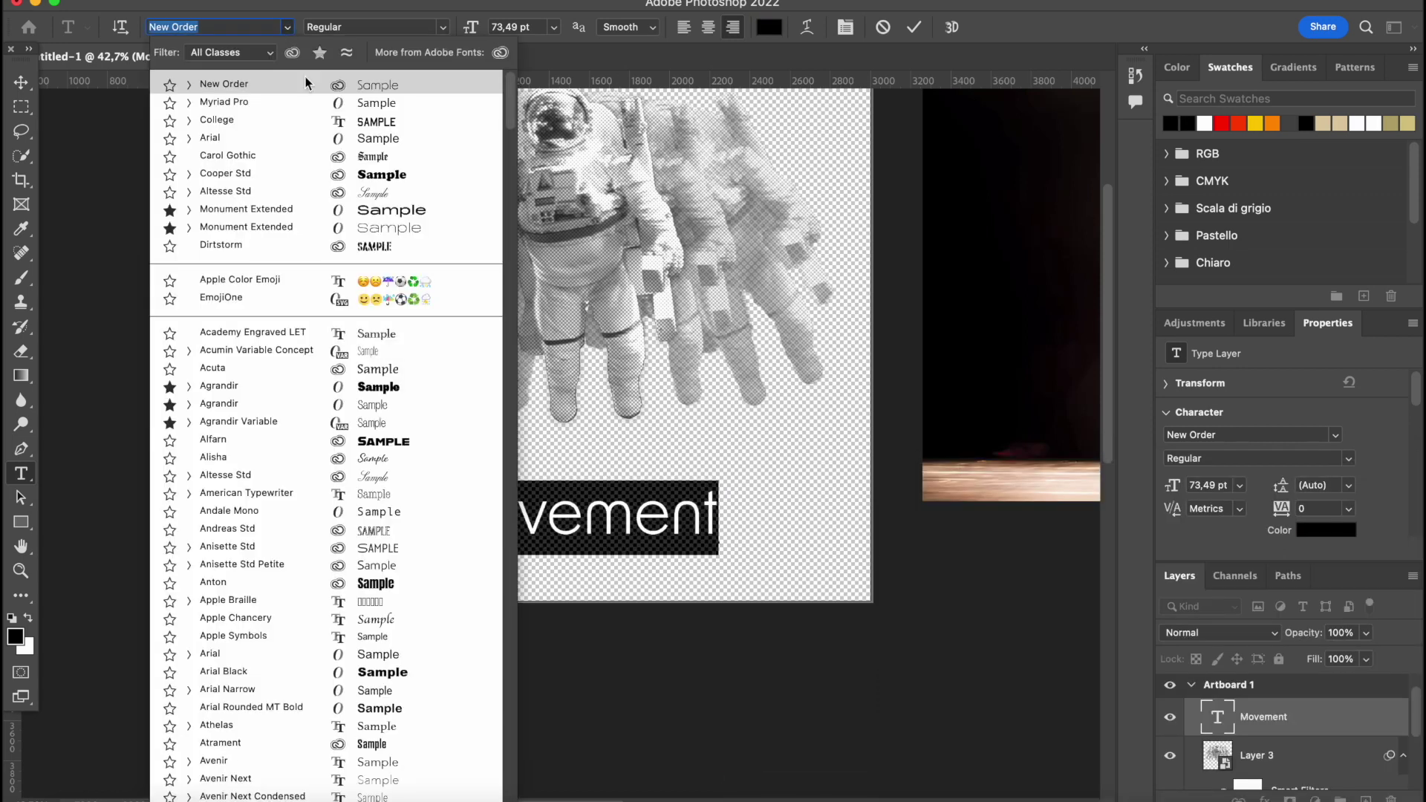
{"action": "left_click", "coordinate": [355, 155]}
{"action": "left_click", "coordinate": [21, 82]}
{"action": "left_click_drag", "start_coordinate": [565, 514], "coordinate": [509, 500]}
Convert the "Movement" title to a smart object and apply the Wind filter to it.
{"action": "left_click", "coordinate": [437, 2]}
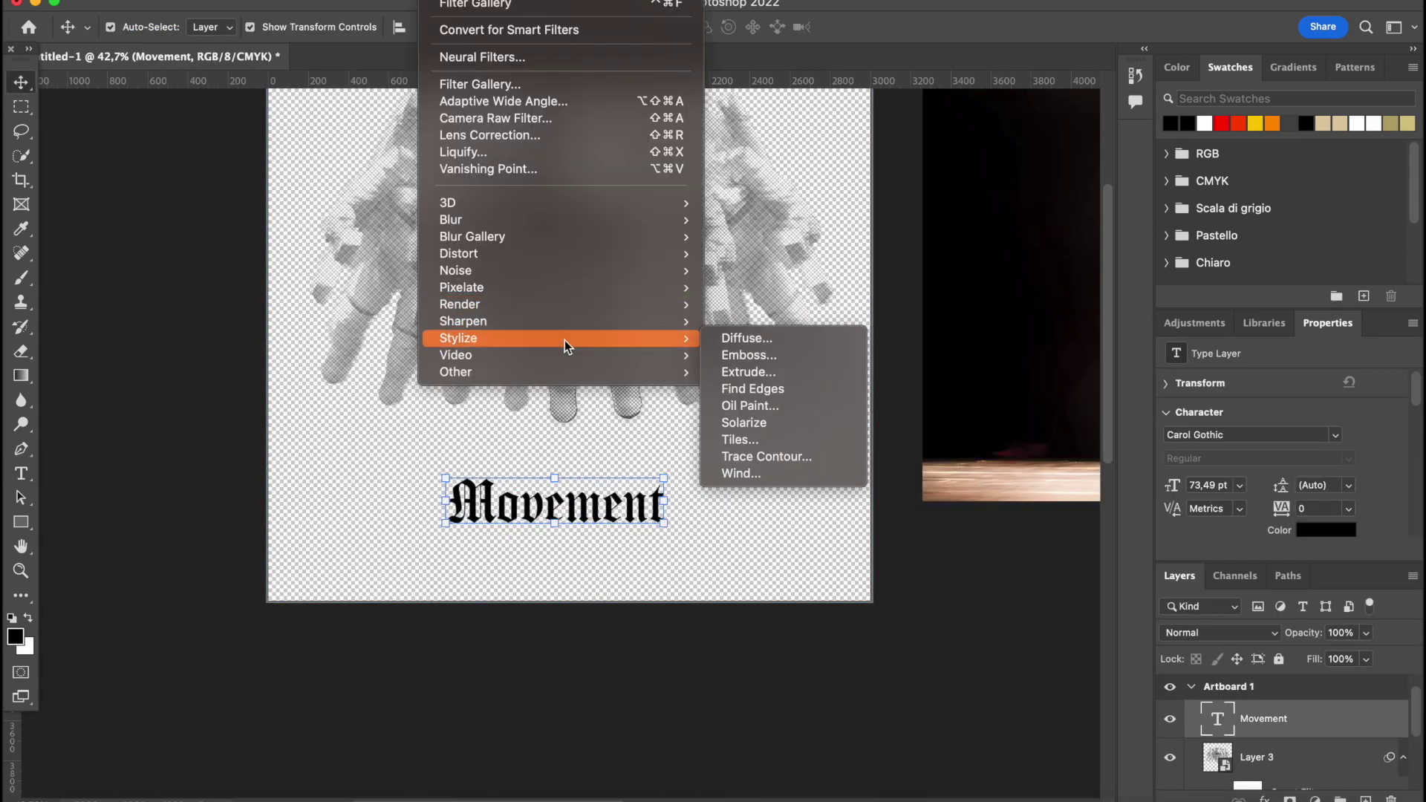
{"action": "mouse_move", "coordinate": [563, 338]}
{"action": "left_click", "coordinate": [750, 473]}
{"action": "left_click", "coordinate": [728, 309]}
{"action": "key", "text": "Return"}
{"action": "left_click", "coordinate": [750, 382]}
{"action": "scroll", "coordinate": [566, 441], "scroll_direction": "up", "scroll_amount": 5}
{"action": "left_click", "coordinate": [724, 549]}
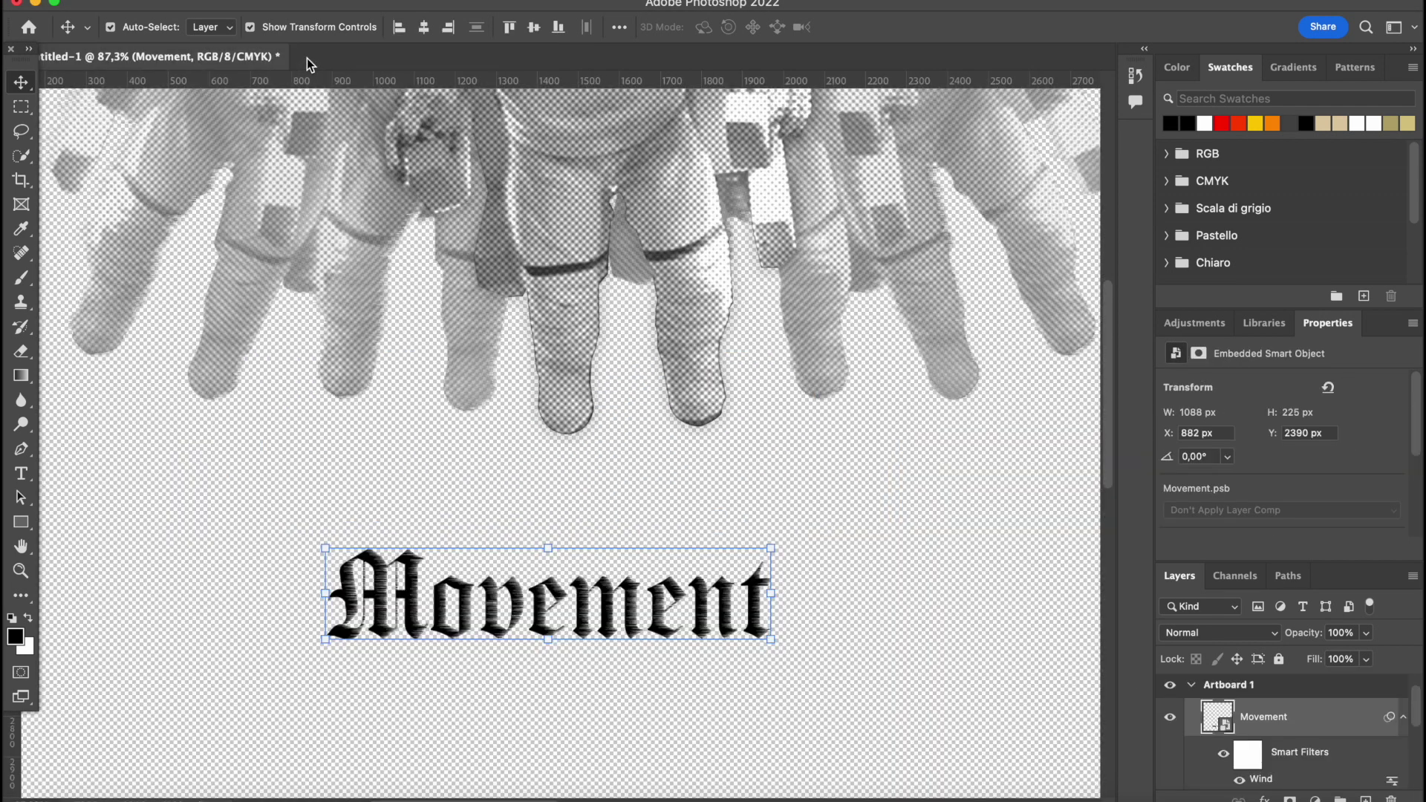
Select the "Movement" title together with the astronaut graphic and adjust their position on Artboard 1.
{"action": "scroll", "coordinate": [564, 446], "scroll_direction": "down", "scroll_amount": 5}
{"action": "left_click_drag", "start_coordinate": [505, 669], "coordinate": [624, 405]}
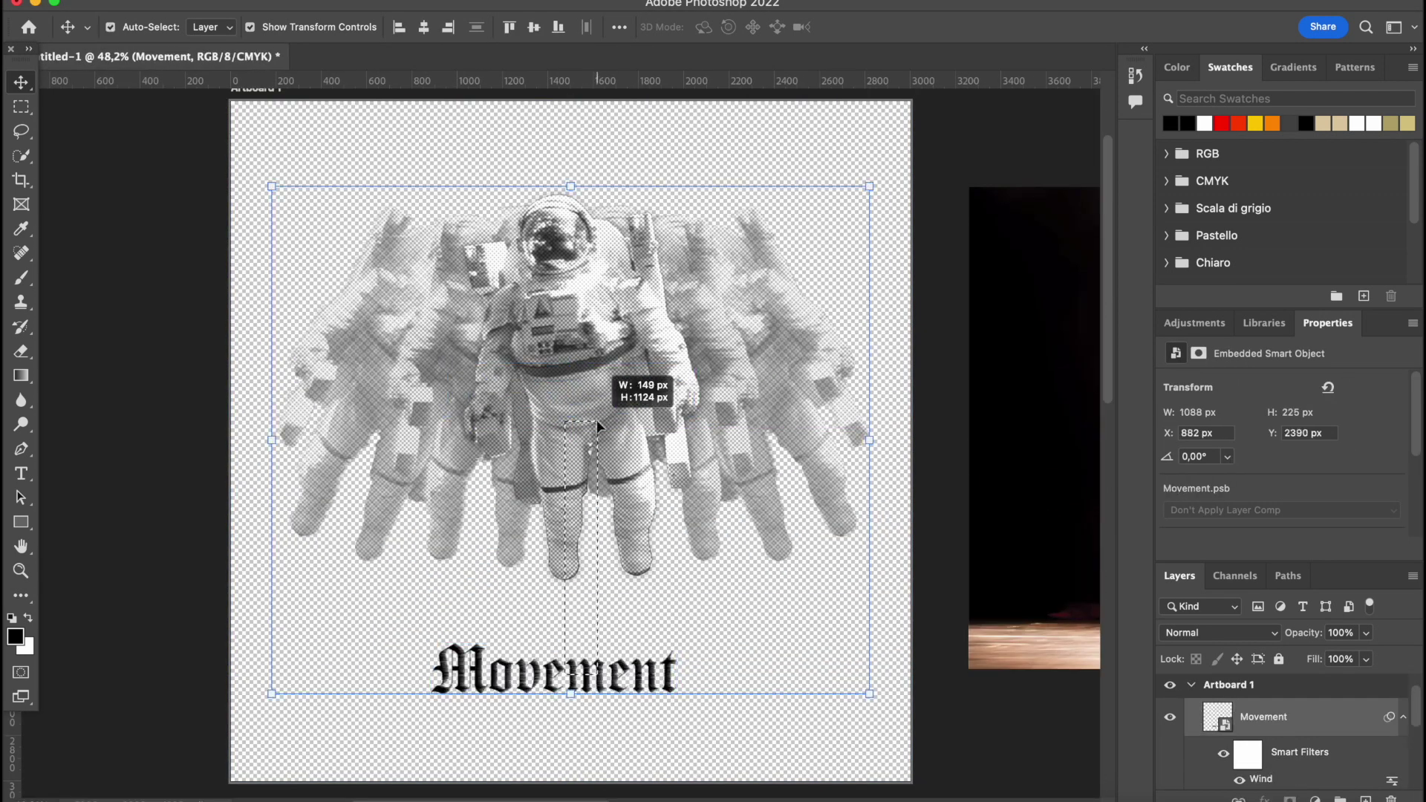
{"action": "left_click_drag", "start_coordinate": [564, 672], "coordinate": [578, 624]}
{"action": "left_click", "coordinate": [780, 638]}
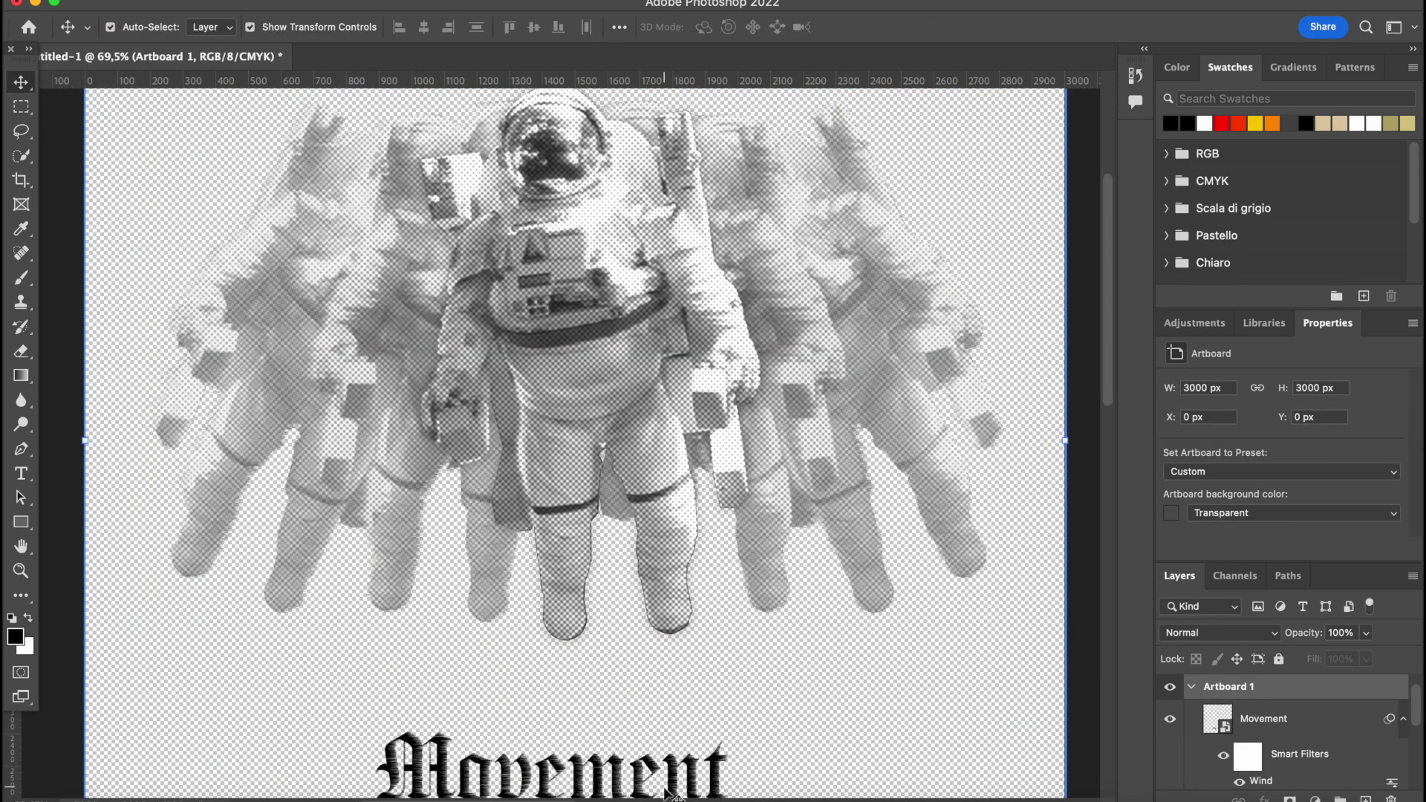
{"action": "right_click", "coordinate": [1262, 718]}
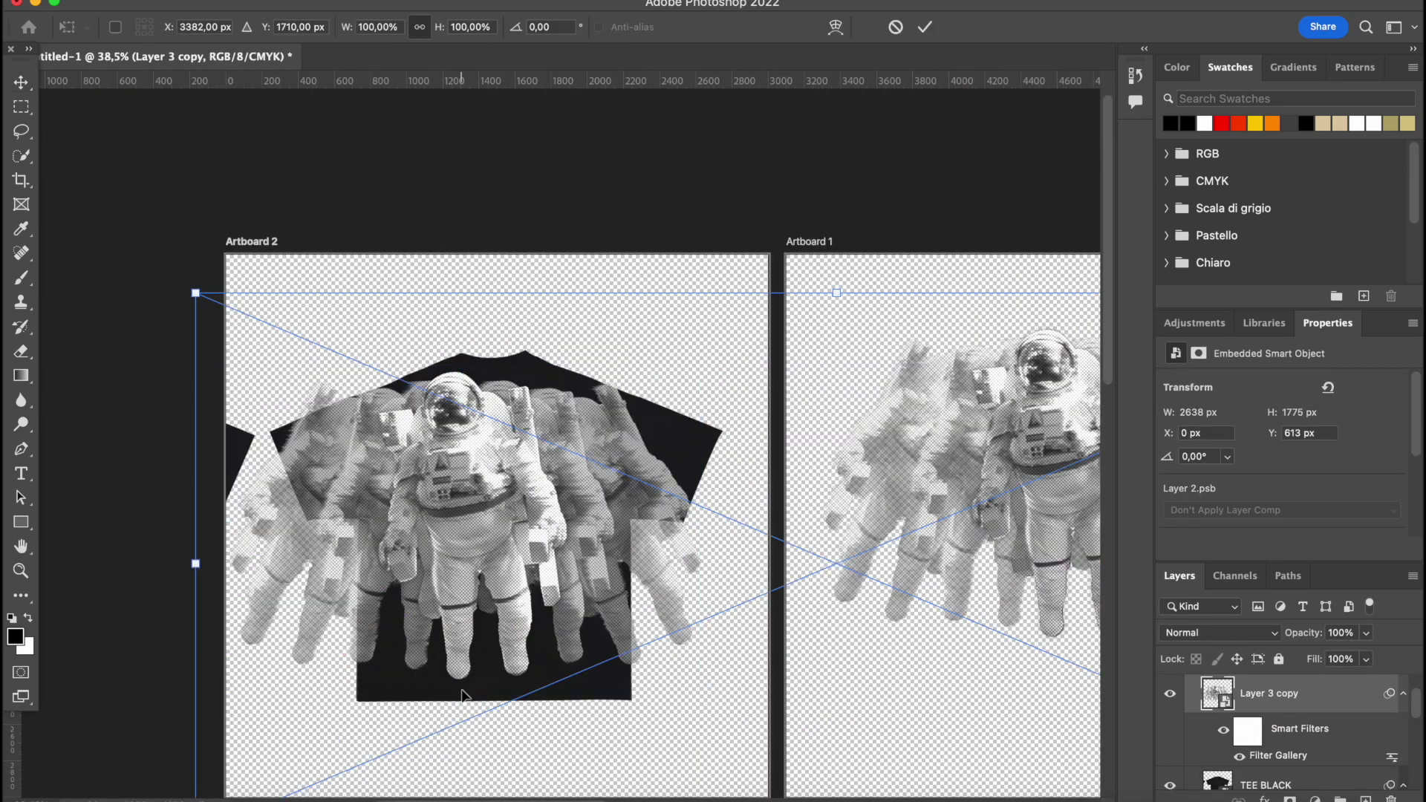
Position Layer 3 copy over the black T-shirt on Artboard 2 and convert it to a smart object.
{"action": "left_click_drag", "start_coordinate": [461, 695], "coordinate": [472, 312]}
{"action": "left_click_drag", "start_coordinate": [834, 455], "coordinate": [834, 297]}
{"action": "left_click_drag", "start_coordinate": [785, 202], "coordinate": [588, 492]}
{"action": "left_click_drag", "start_coordinate": [646, 589], "coordinate": [646, 543]}
{"action": "left_click_drag", "start_coordinate": [594, 475], "coordinate": [559, 483]}
{"action": "right_click", "coordinate": [1303, 693]}
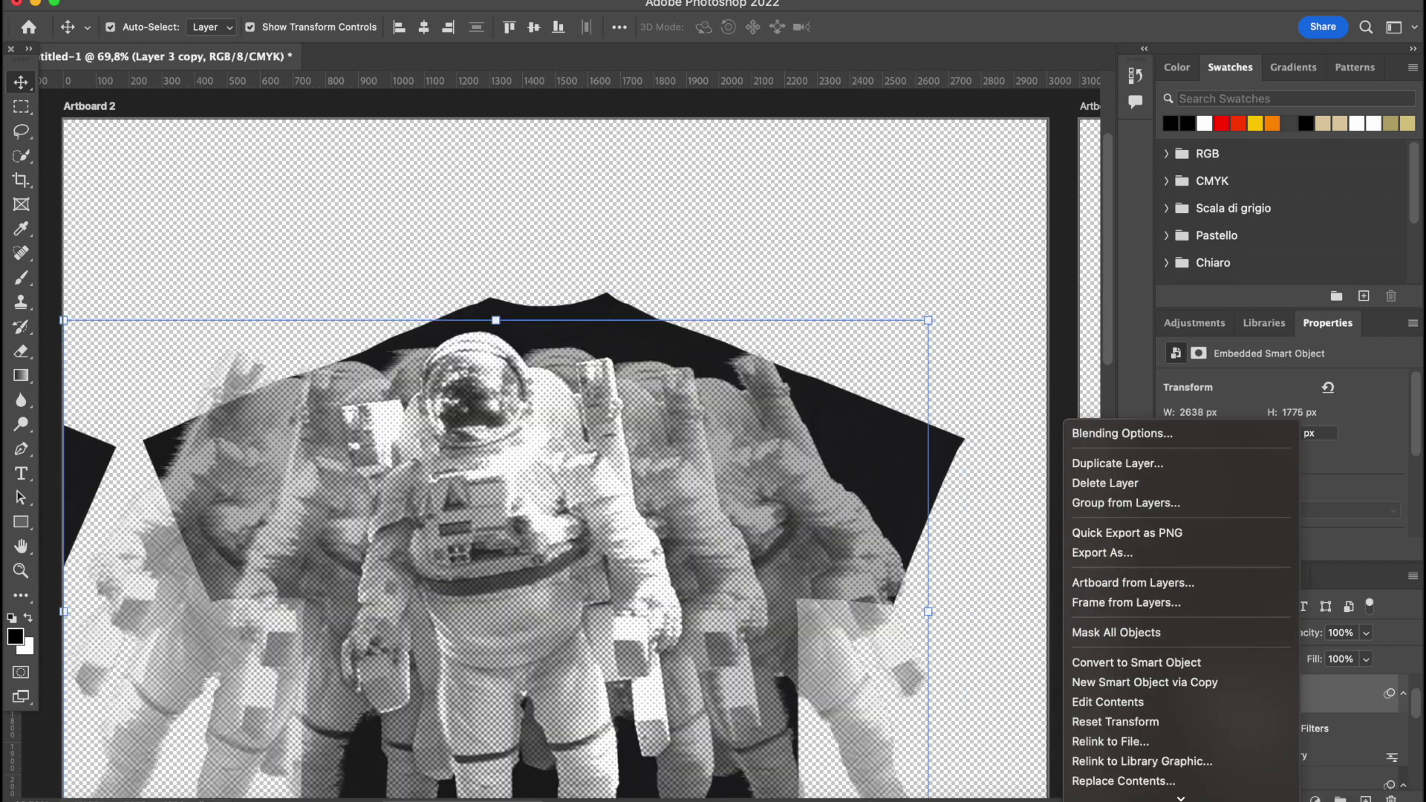
{"action": "left_click", "coordinate": [1156, 426]}
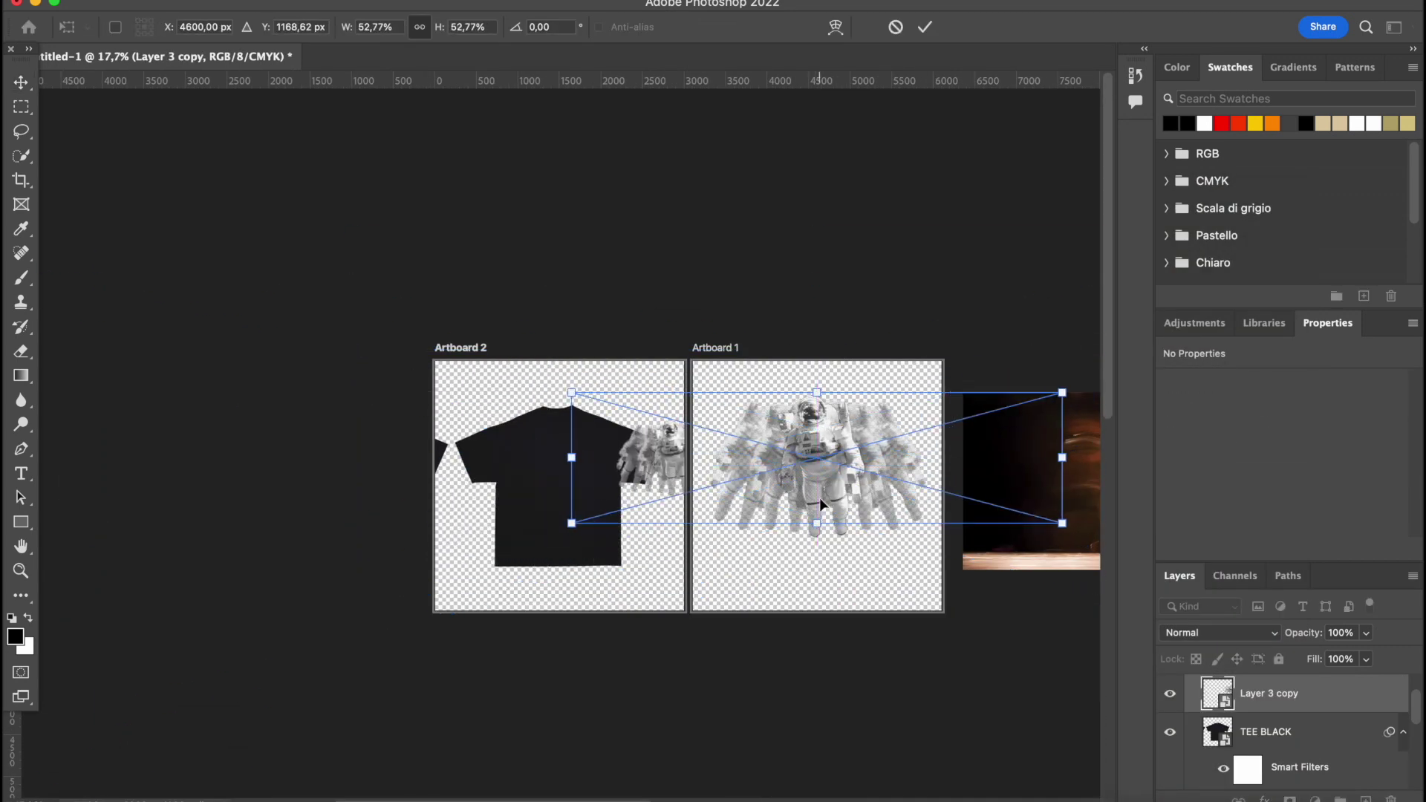
Scale Layer 3 copy to 40.40% and center it on the upper part of the black T-shirt.
{"action": "left_click_drag", "start_coordinate": [705, 490], "coordinate": [729, 480]}
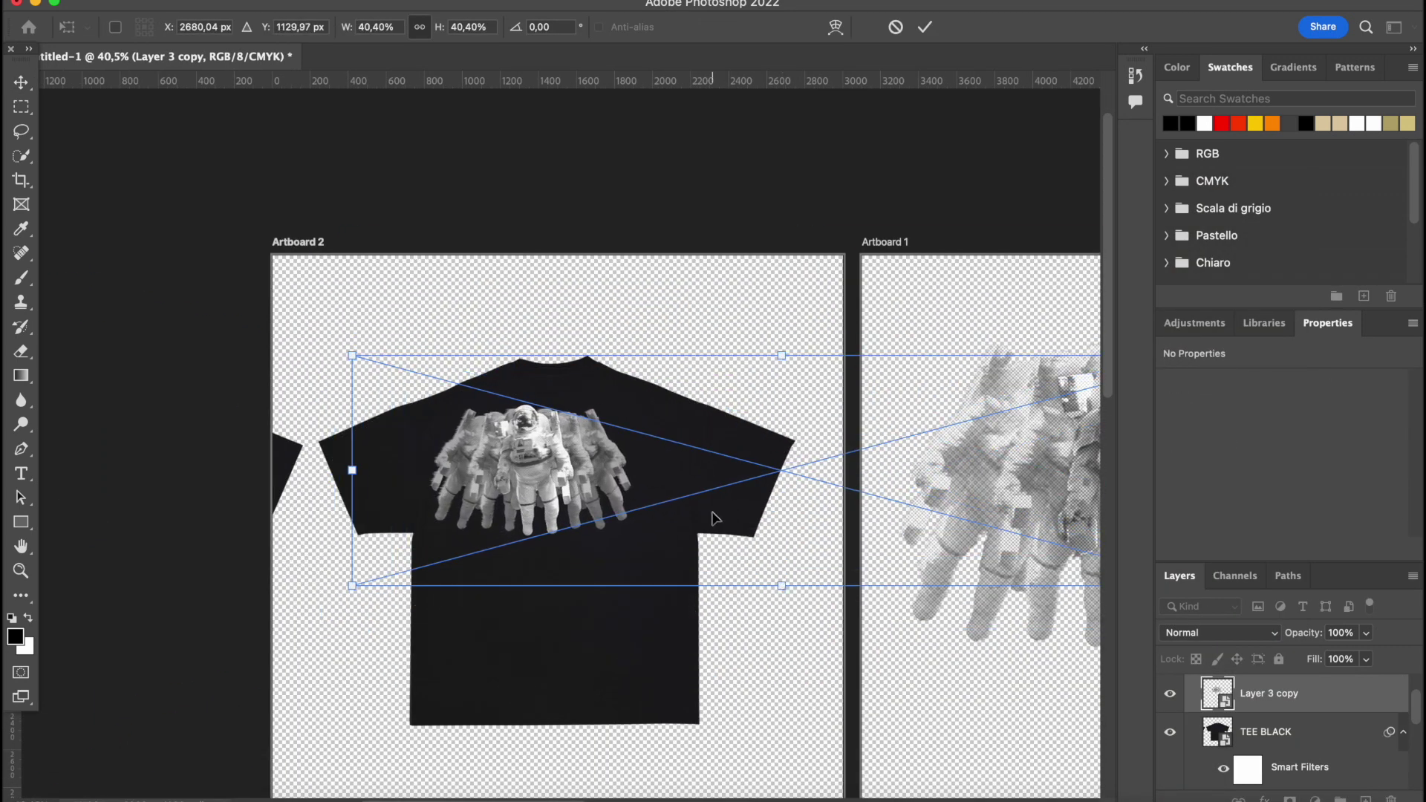
{"action": "key", "text": "Return"}
{"action": "left_click", "coordinate": [789, 566]}
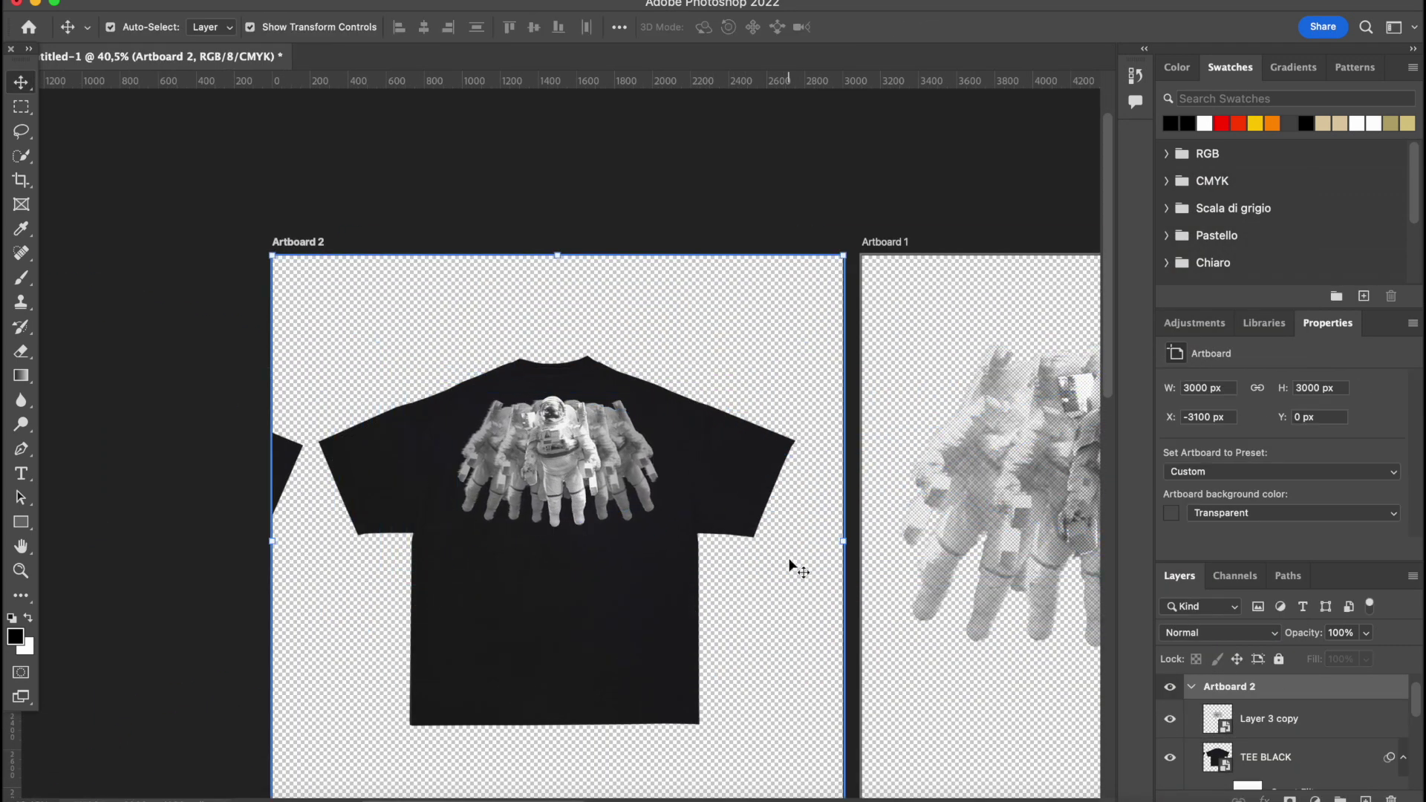
{"action": "key", "text": "super+plus"}
{"action": "key", "text": "super+minus"}
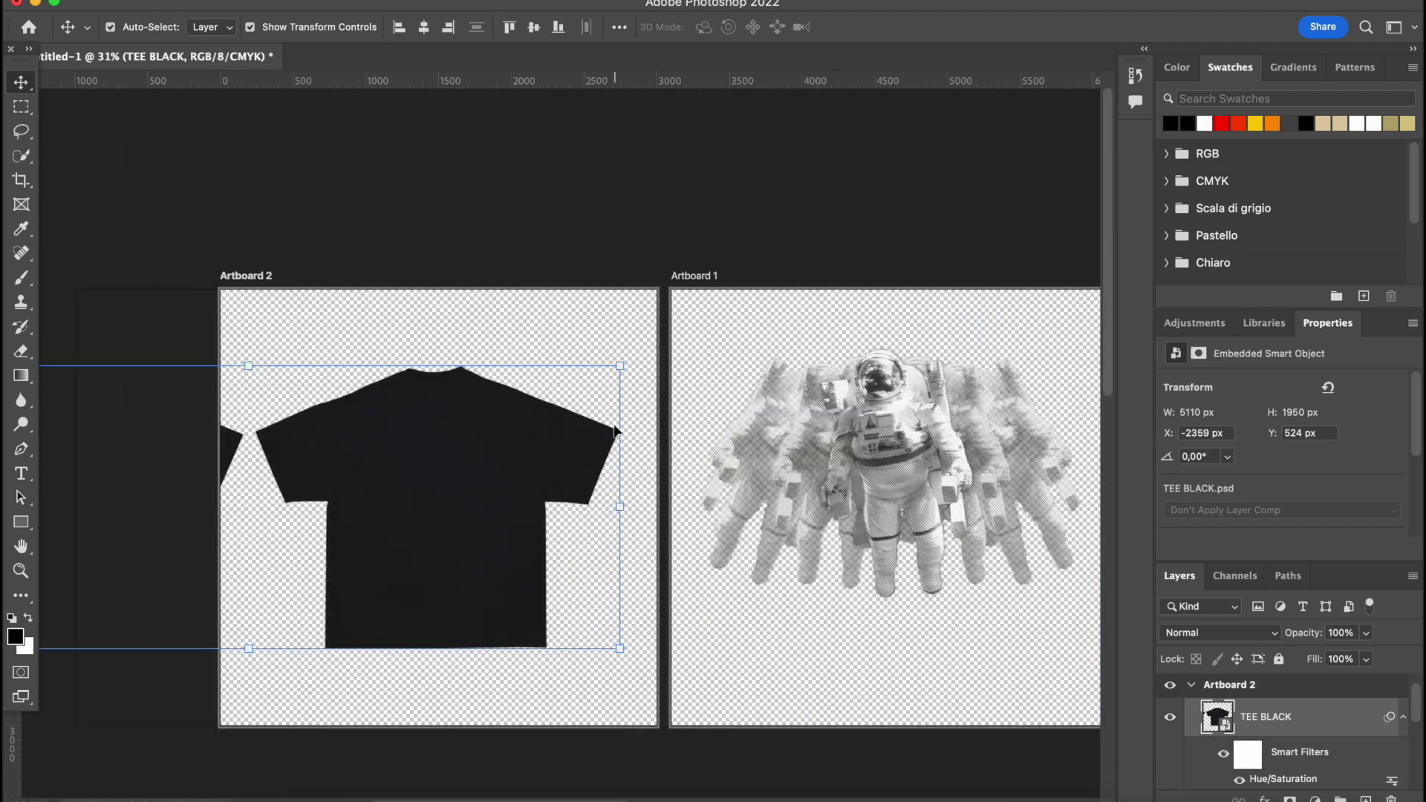
Duplicate the color astronaut smart object, Layer 2, on Artboard 1 and hide the duplicate.
{"action": "left_click", "coordinate": [1180, 733]}
{"action": "key", "text": "super+j"}
{"action": "left_click", "coordinate": [1171, 732]}
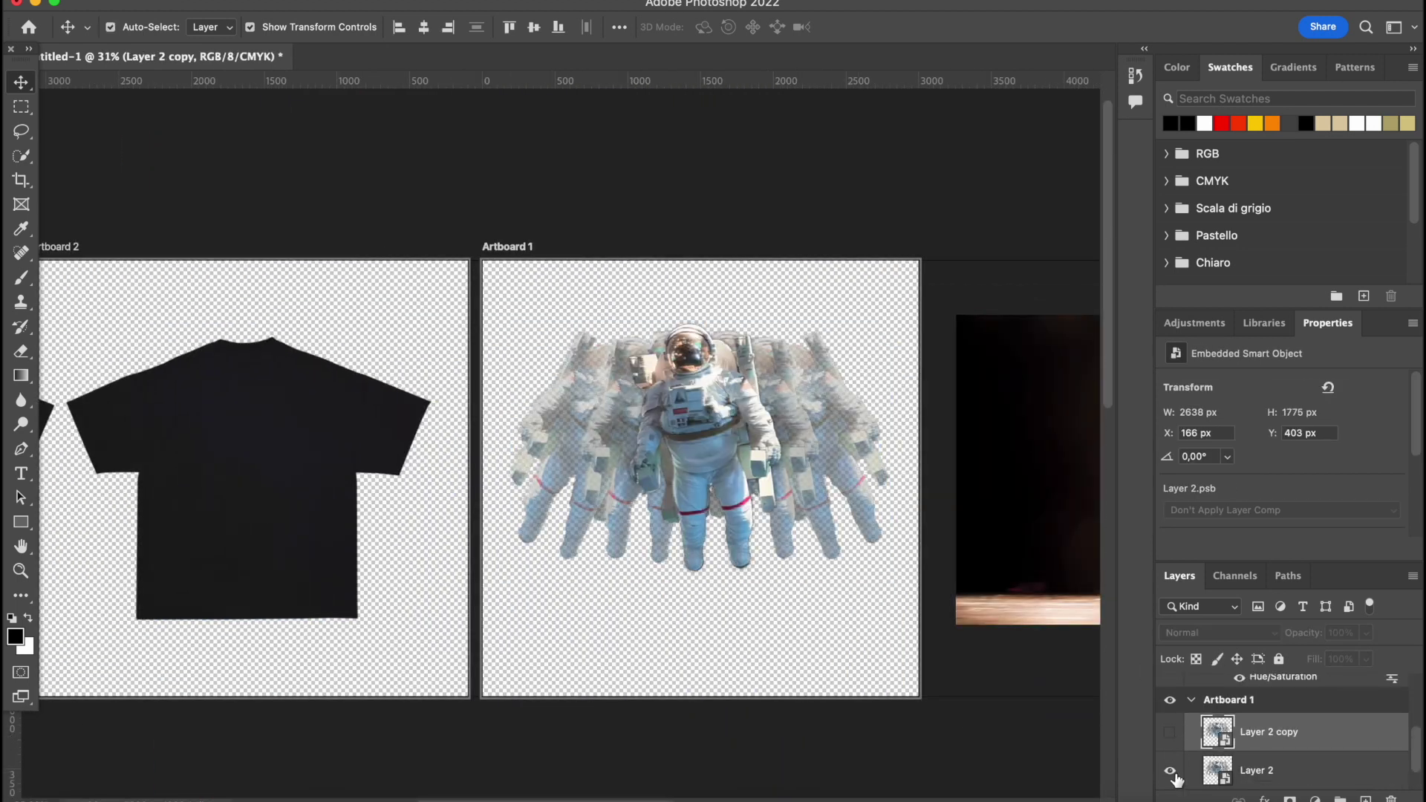
Apply the Diffuse Glow effect from the Filter Gallery to Layer 2 with a lowered glow amount.
{"action": "left_click", "coordinate": [796, 456]}
{"action": "scroll", "coordinate": [796, 456], "scroll_direction": "up", "scroll_amount": 3}
{"action": "left_click", "coordinate": [439, 1]}
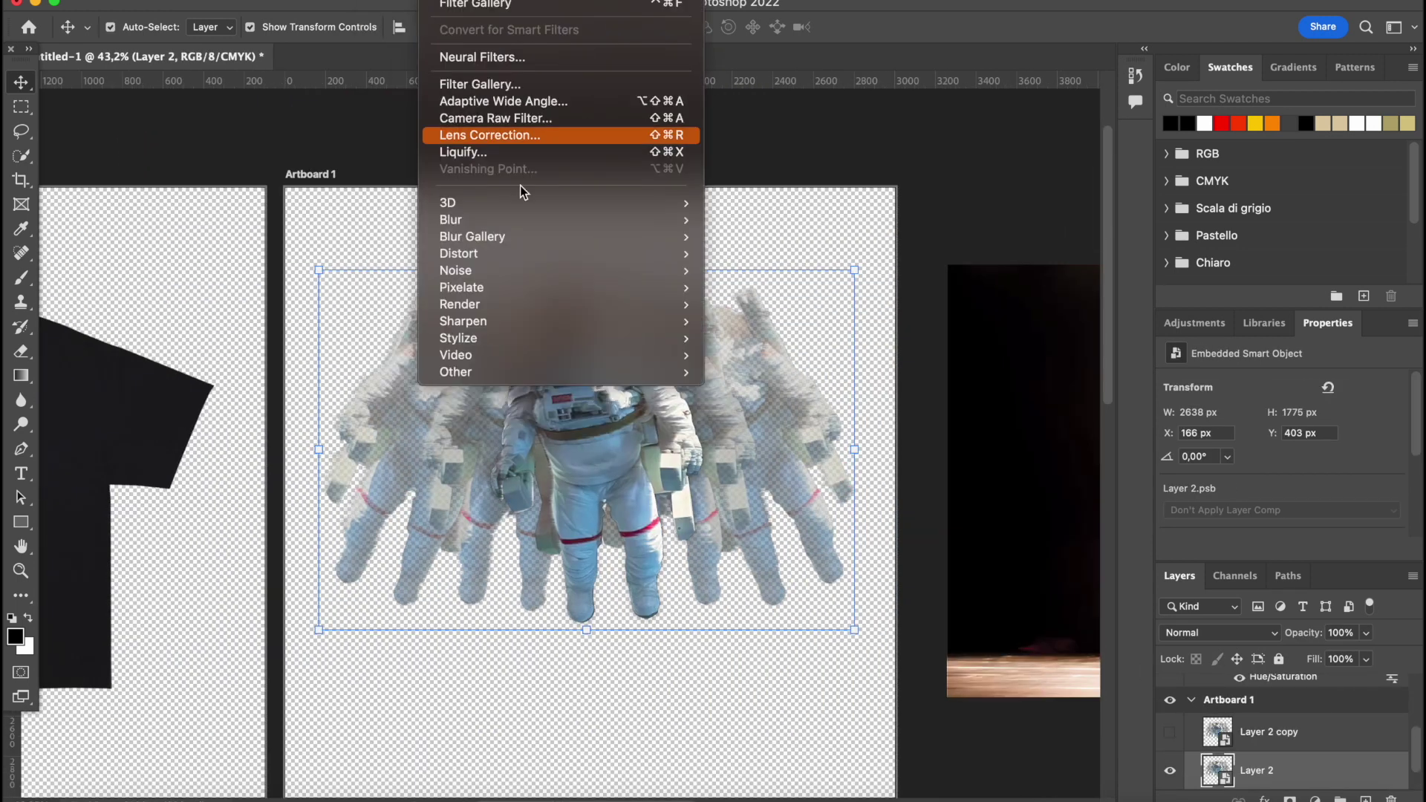
{"action": "left_click", "coordinate": [494, 84]}
{"action": "left_click", "coordinate": [924, 81]}
{"action": "left_click", "coordinate": [1110, 125]}
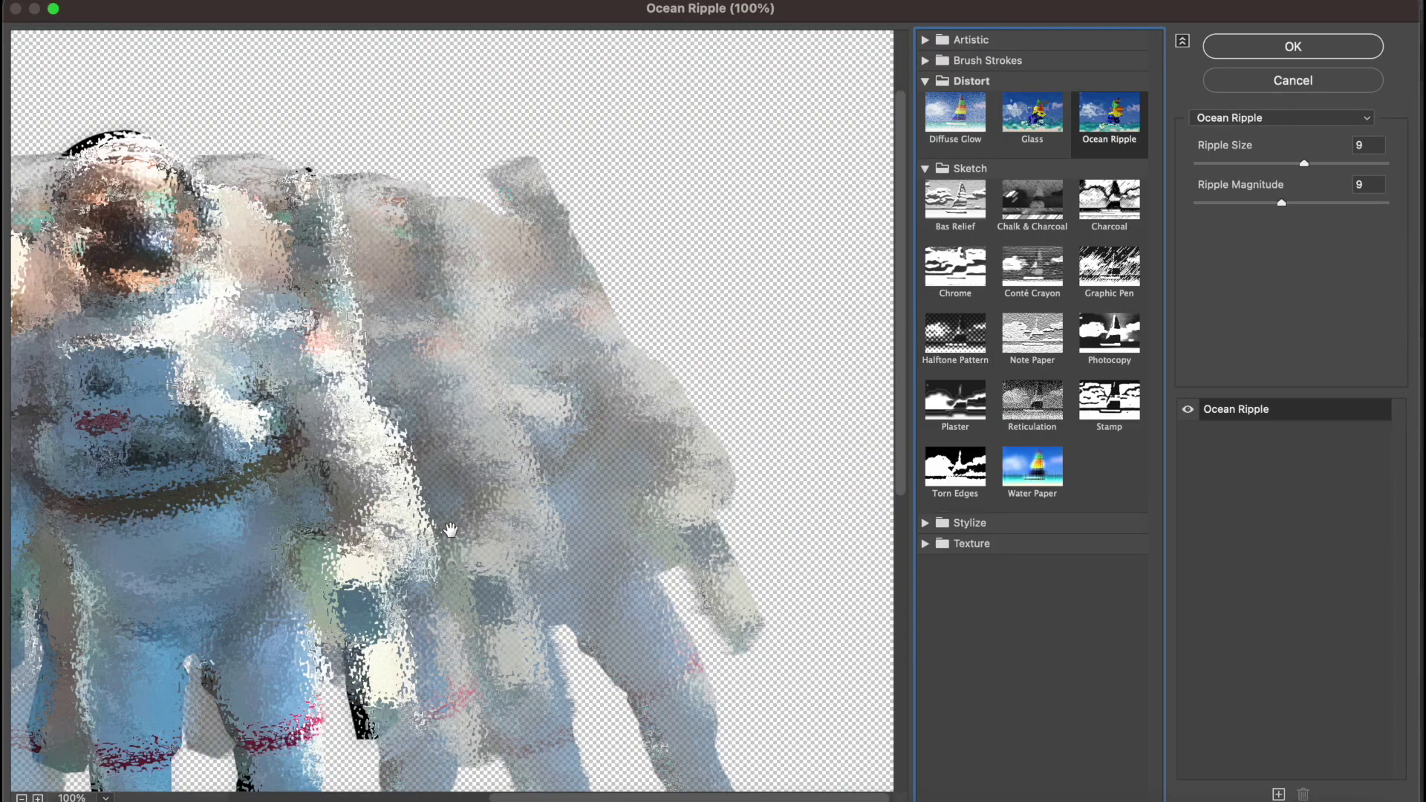
{"action": "left_click", "coordinate": [955, 125]}
{"action": "left_click", "coordinate": [924, 61]}
{"action": "left_click_drag", "start_coordinate": [1290, 203], "coordinate": [1240, 205]}
{"action": "left_click", "coordinate": [1312, 38]}
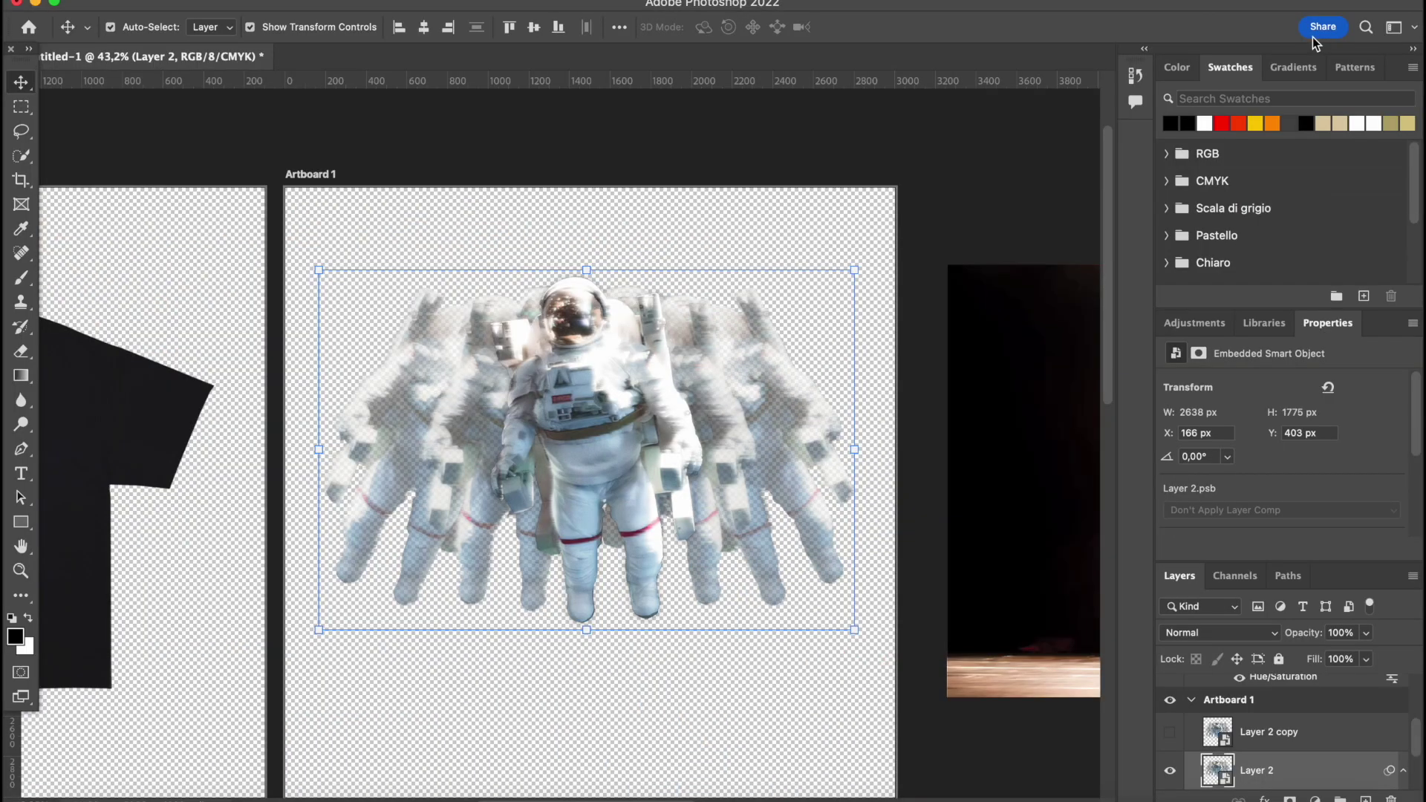
Start a Camera Raw Filter on Layer 2, cooling the temperature to -13 and lowering the vibrance.
{"action": "left_click", "coordinate": [438, 1]}
{"action": "left_click", "coordinate": [495, 121]}
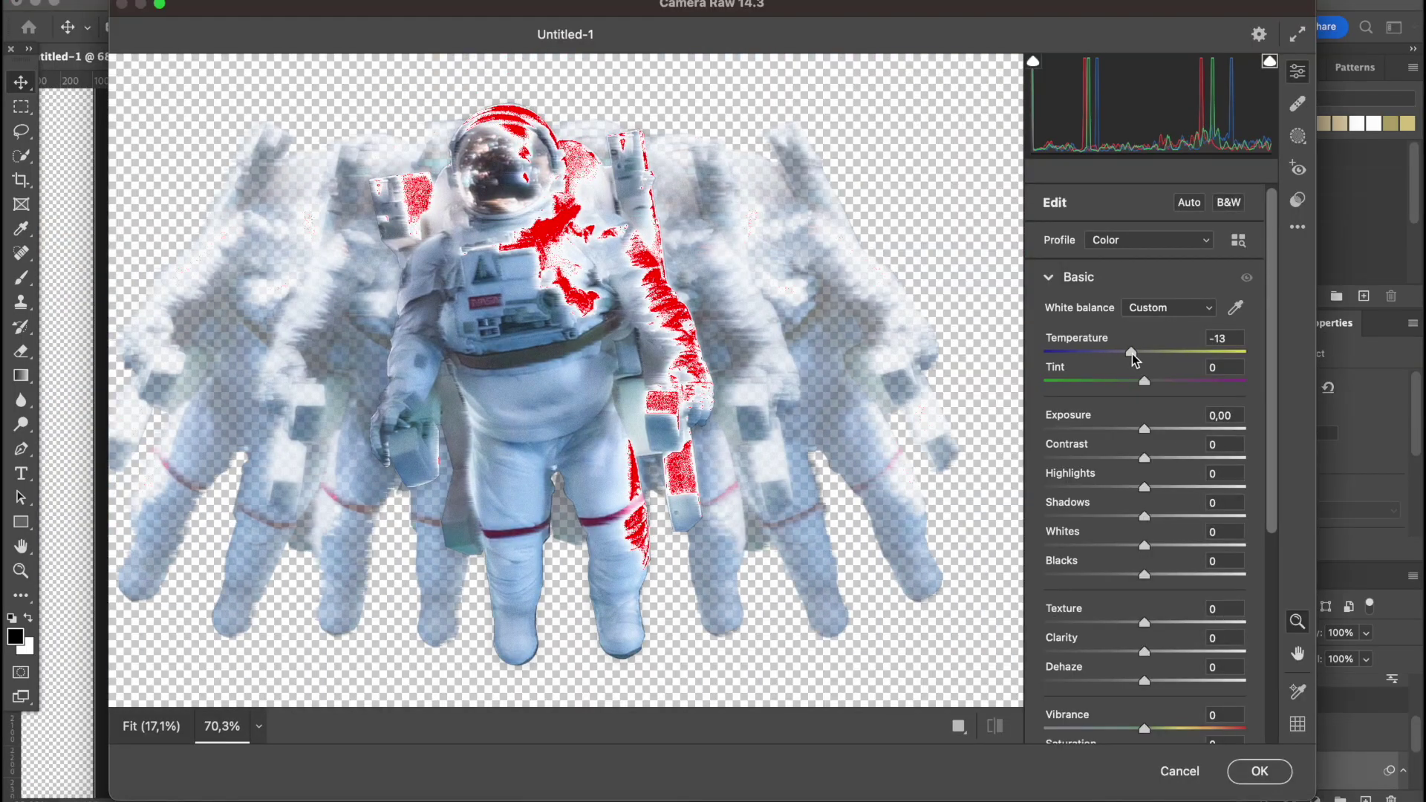
{"action": "scroll", "coordinate": [1159, 445], "scroll_direction": "down", "scroll_amount": 5}
{"action": "mouse_move", "coordinate": [1144, 472]}
{"action": "left_mouse_down"}
{"action": "mouse_move", "coordinate": [1170, 473]}
{"action": "mouse_move", "coordinate": [1119, 479]}
{"action": "left_mouse_up"}
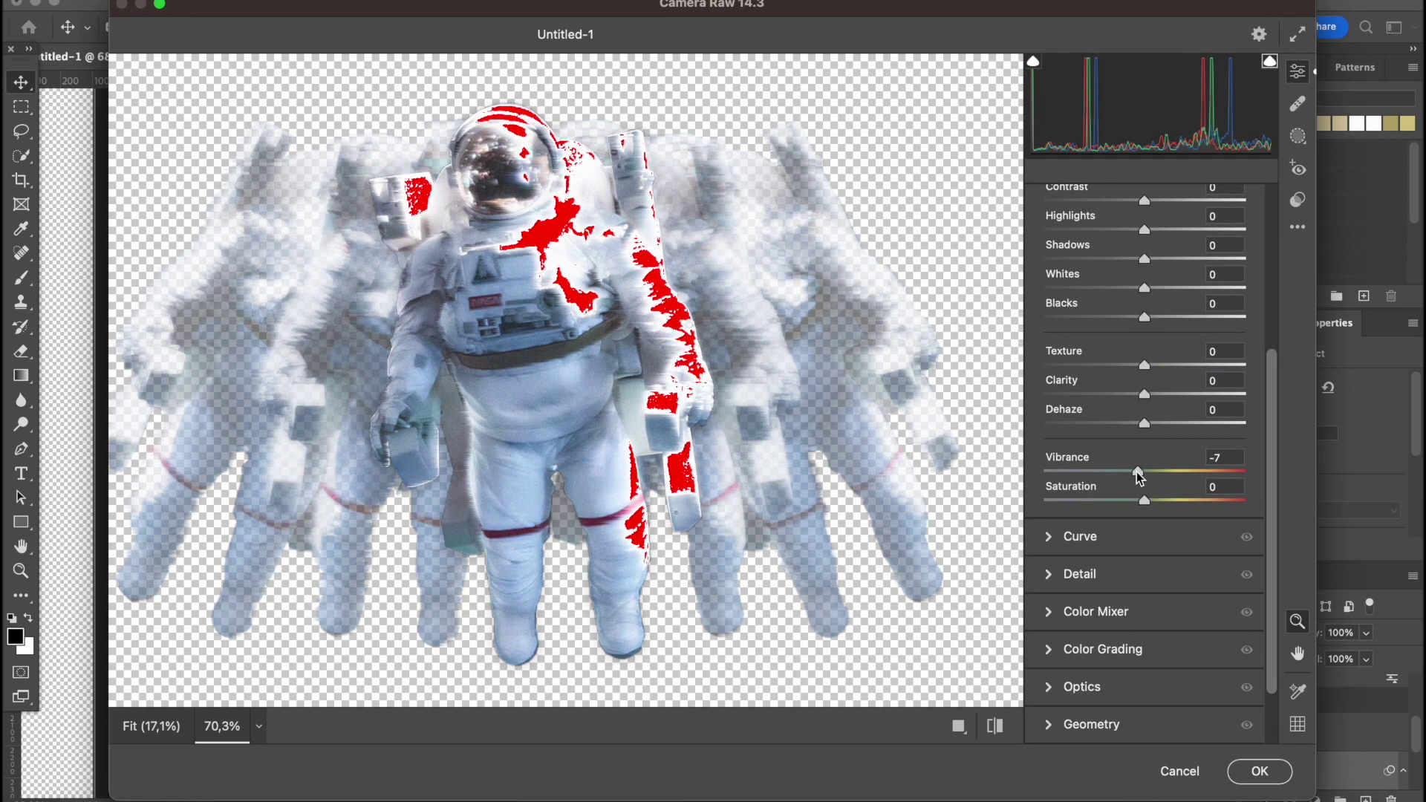
Add grain of 31 in the Camera Raw effects and inspect the texture on the central astronaut.
{"action": "scroll", "coordinate": [1139, 474], "scroll_direction": "down", "scroll_amount": 5}
{"action": "left_click", "coordinate": [1055, 688]}
{"action": "left_click_drag", "start_coordinate": [1046, 586], "coordinate": [1106, 589]}
{"action": "left_click_drag", "start_coordinate": [520, 438], "coordinate": [541, 438]}
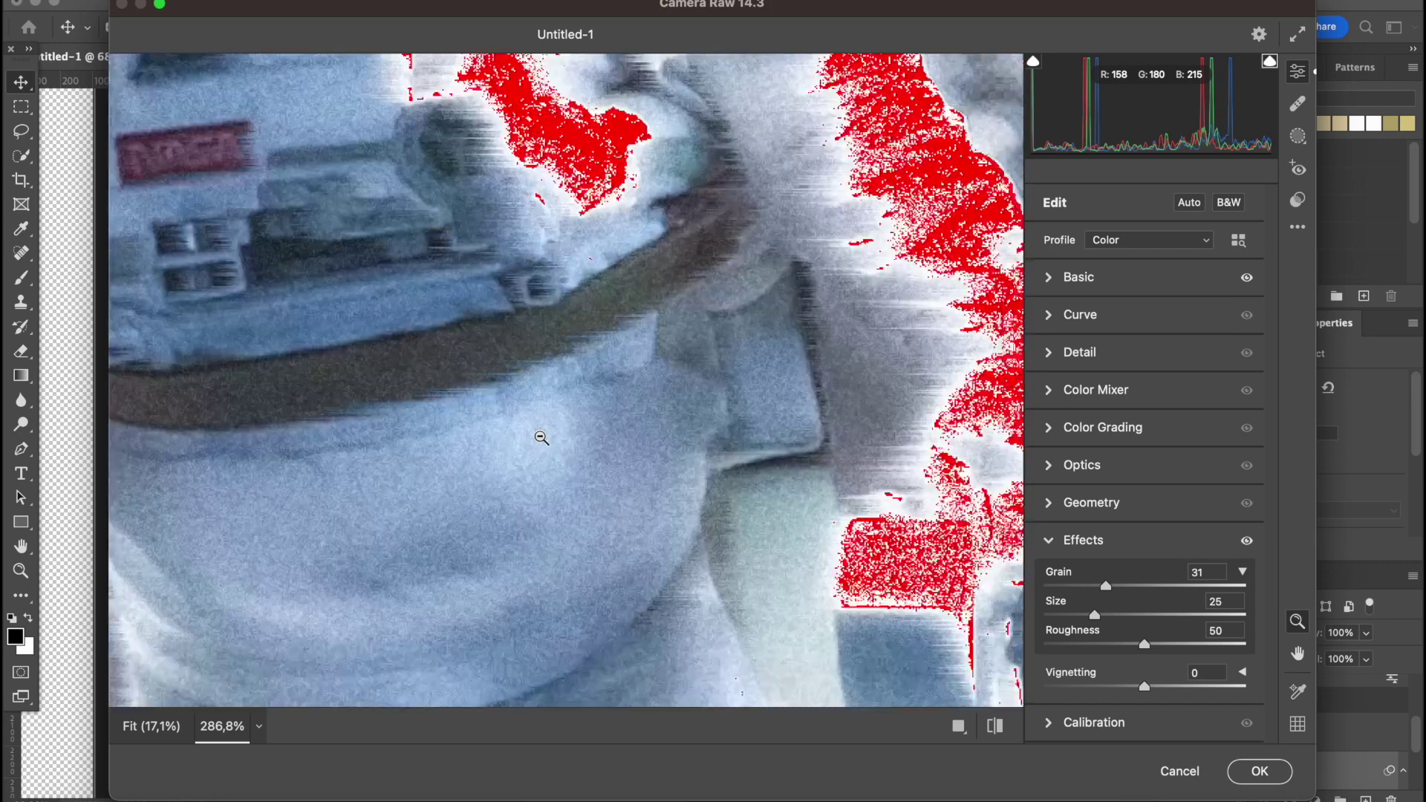
{"action": "left_click", "coordinate": [541, 438], "text": "alt"}
{"action": "scroll", "coordinate": [557, 403], "scroll_direction": "down", "scroll_amount": 8}
{"action": "scroll", "coordinate": [607, 333], "scroll_direction": "up", "scroll_amount": 3}
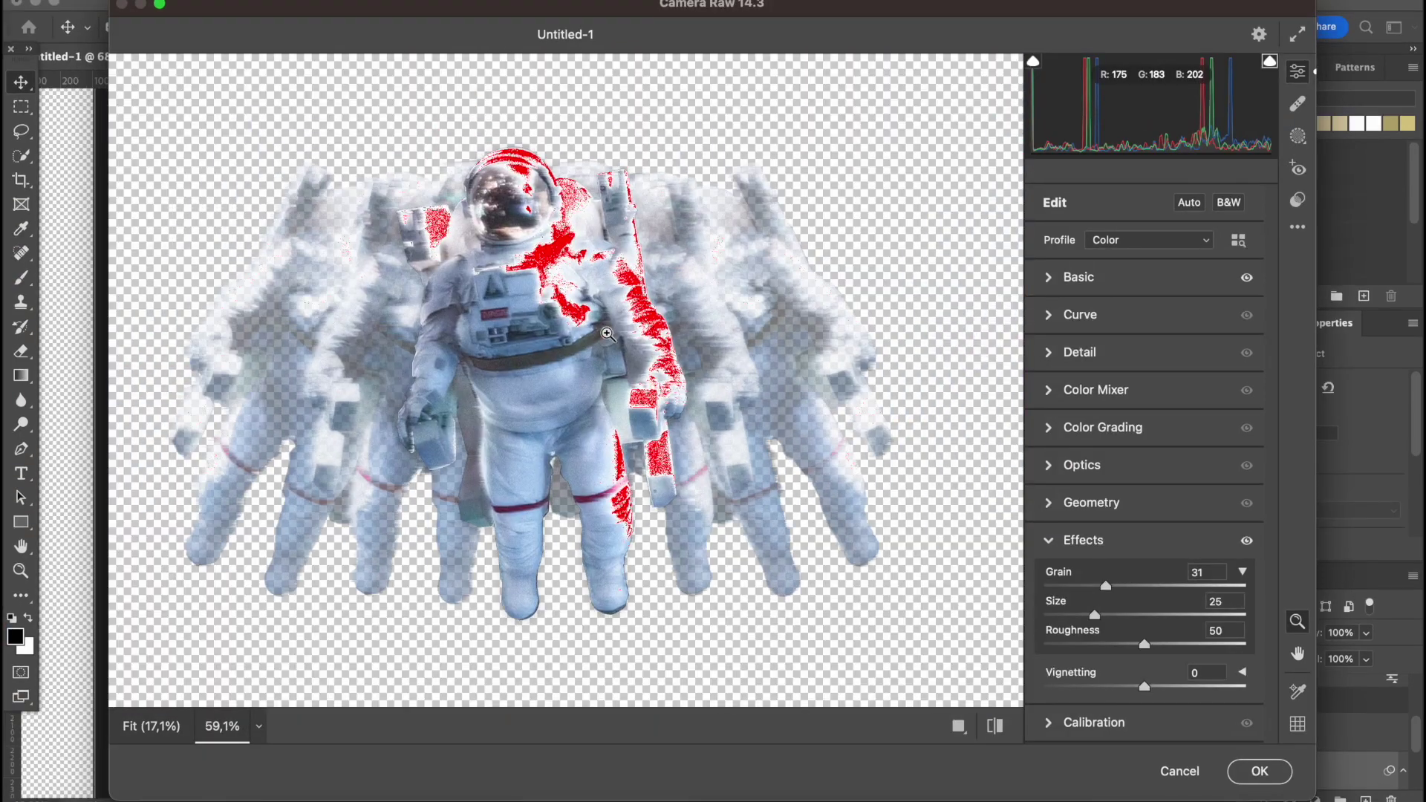
Shift the Camera Raw color mixer hues to Greens +42, Aquas +35 and Blues -16.
{"action": "left_click", "coordinate": [1080, 465]}
{"action": "left_click", "coordinate": [1081, 242]}
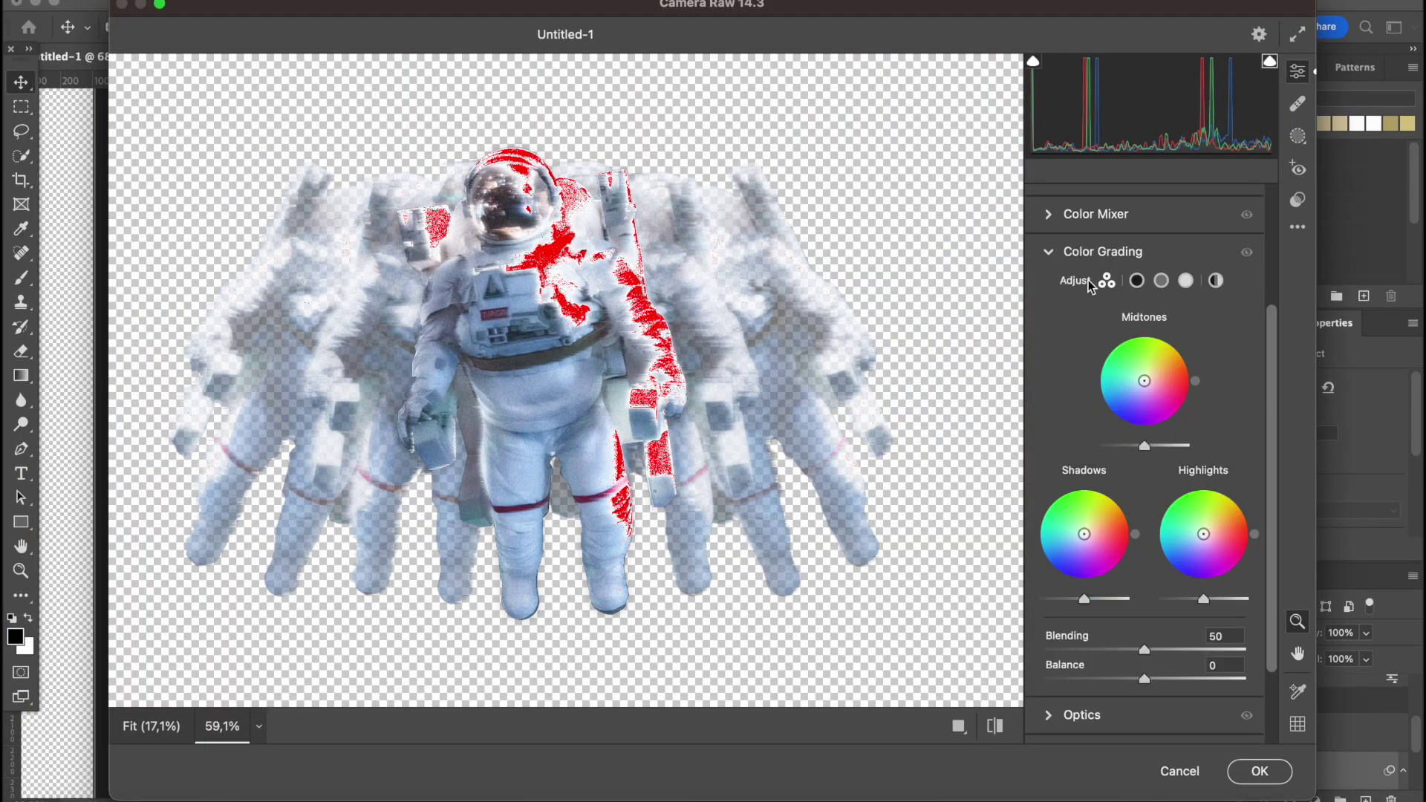
{"action": "left_click", "coordinate": [1098, 201]}
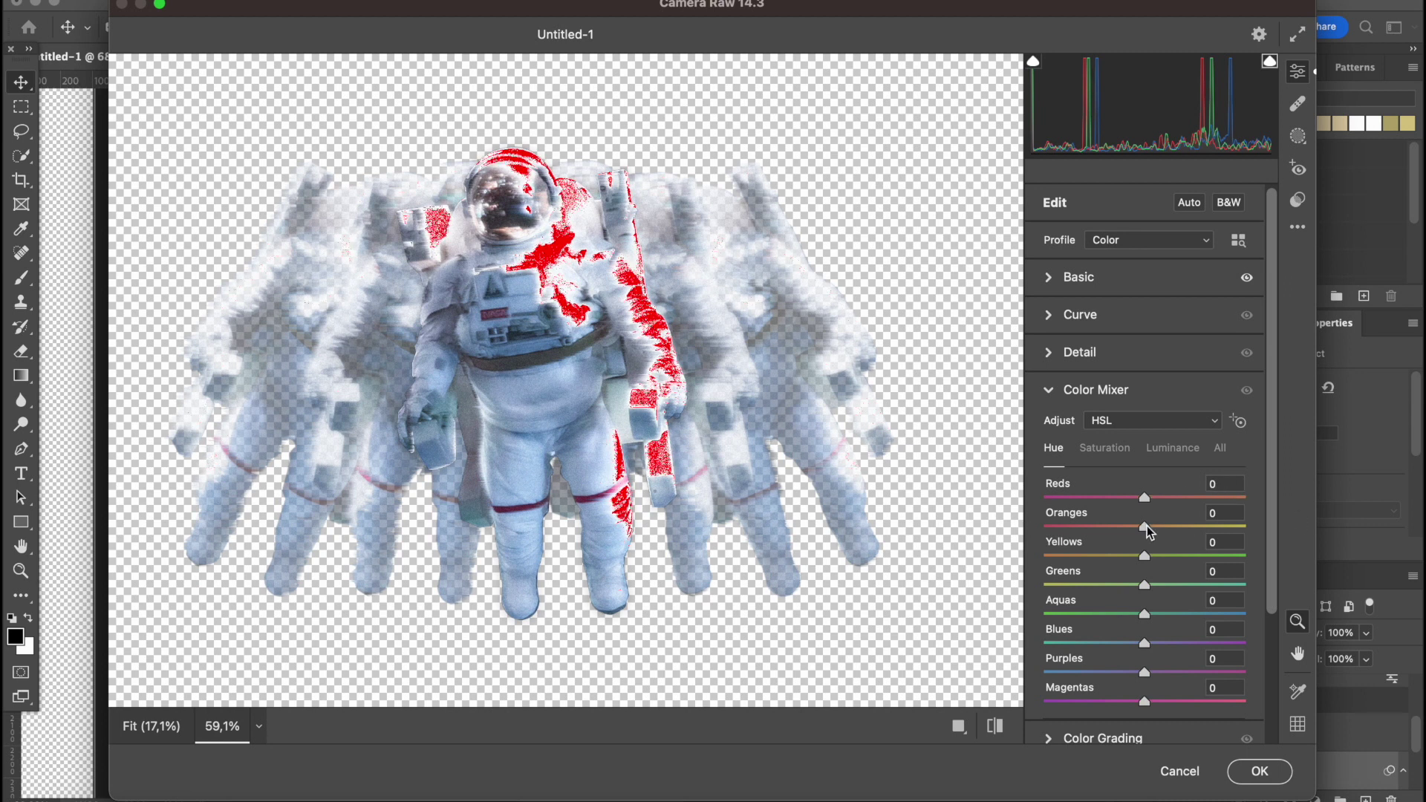
{"action": "scroll", "coordinate": [1150, 542], "scroll_direction": "down", "scroll_amount": 2}
{"action": "left_click_drag", "start_coordinate": [1245, 575], "coordinate": [1134, 603]}
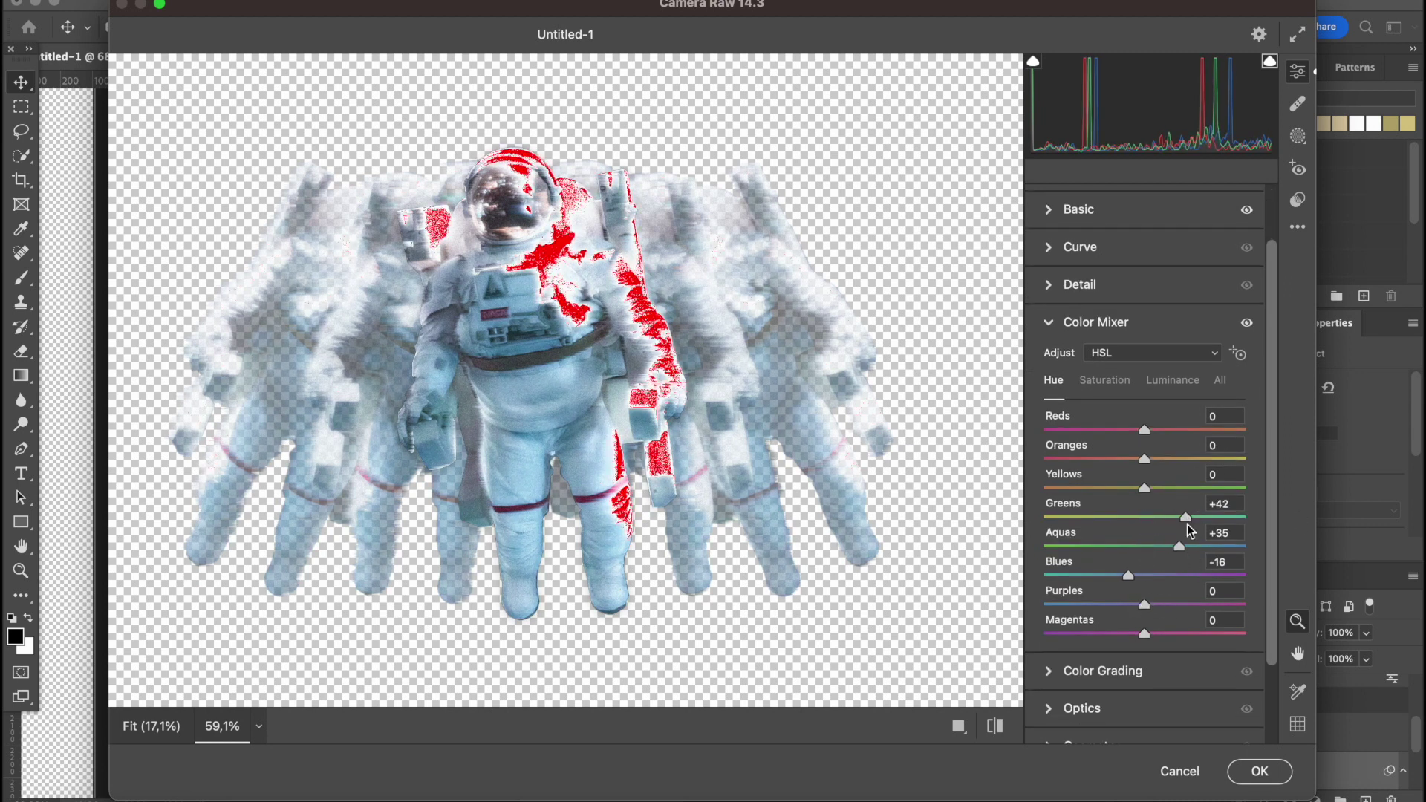
Reposition Layer 2 copy 3 so the astronaut graphic sits centered on the upper part of the brown T-shirt.
{"action": "scroll", "coordinate": [1157, 584], "scroll_direction": "down", "scroll_amount": 1}
{"action": "scroll", "coordinate": [1103, 456], "scroll_direction": "up", "scroll_amount": 5}
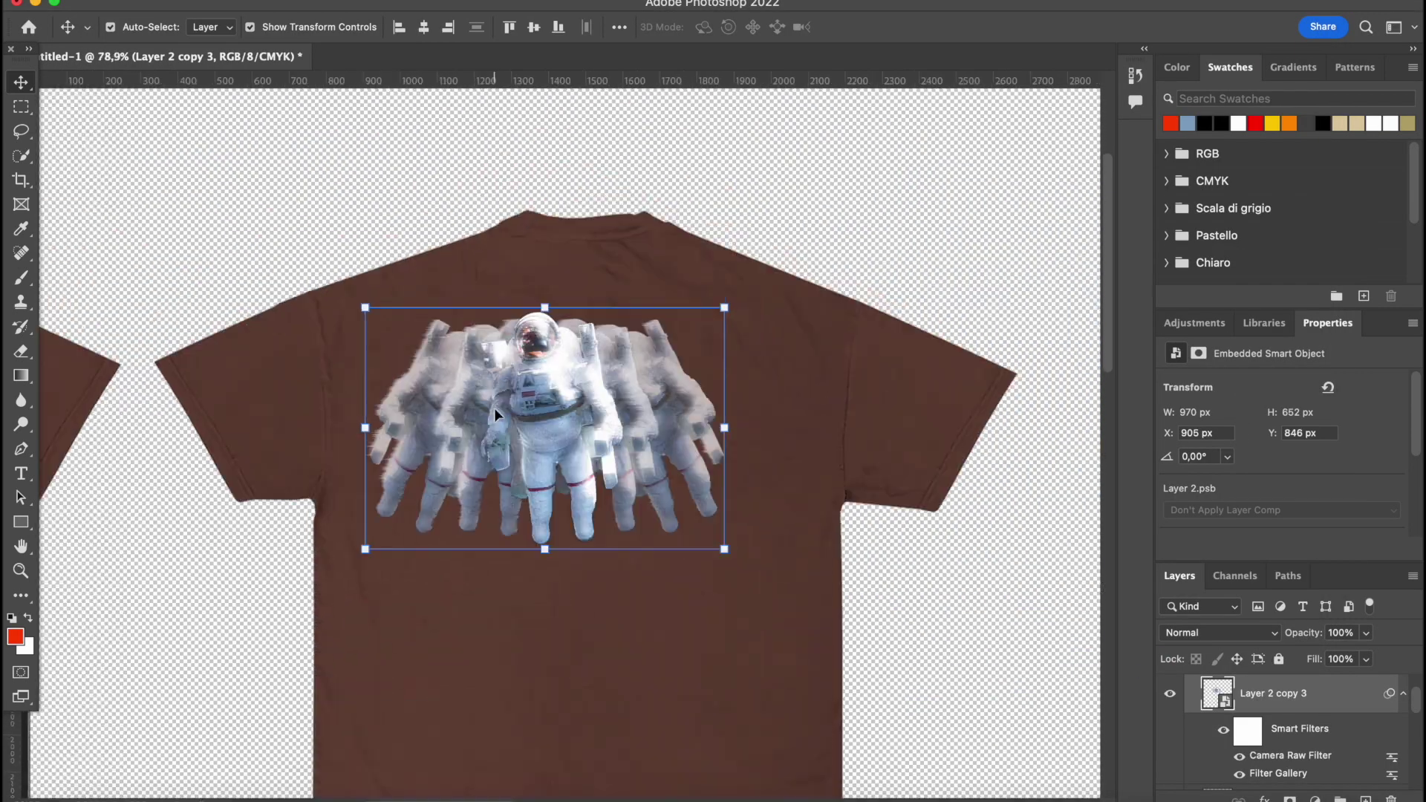
{"action": "left_click_drag", "start_coordinate": [536, 395], "coordinate": [583, 386]}
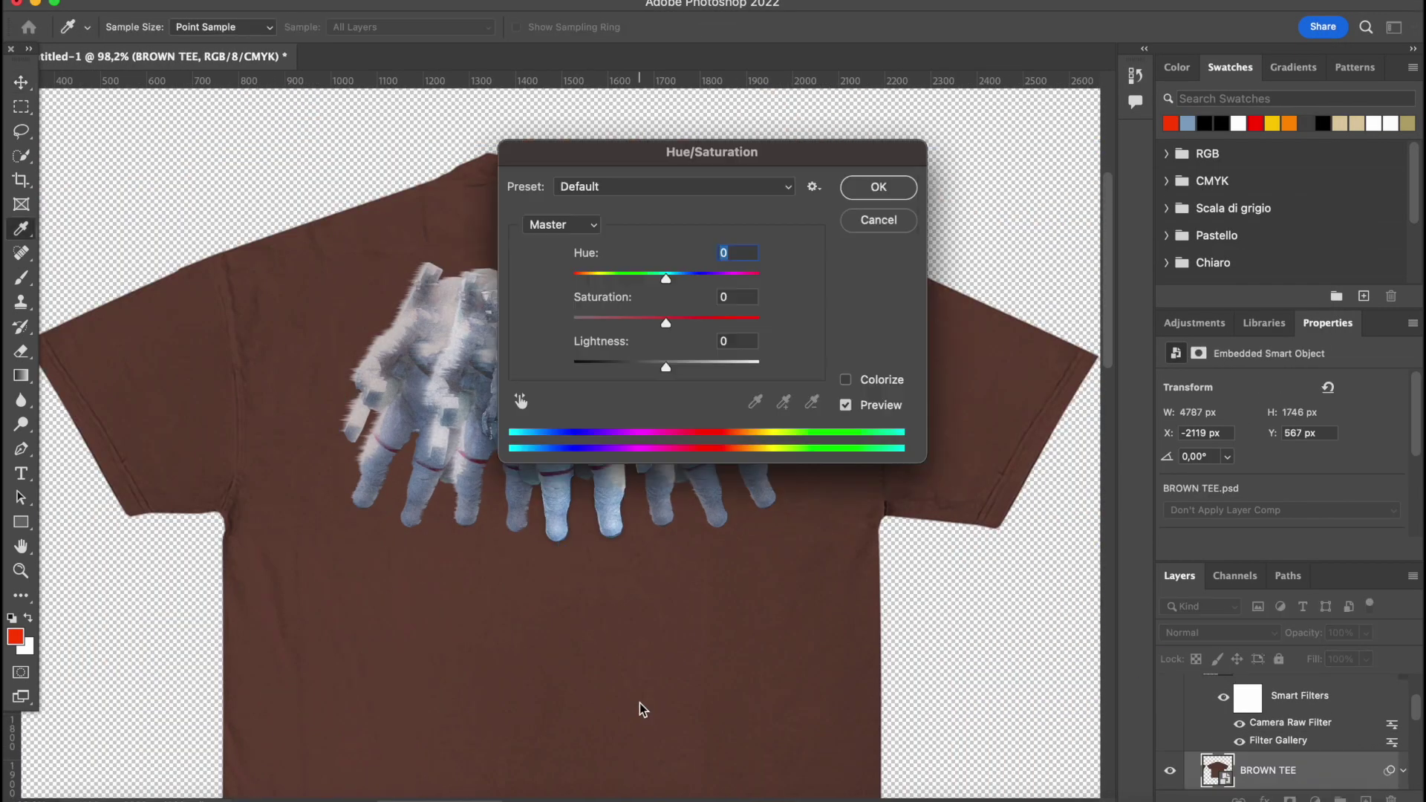
Try recoloring the BROWN TEE layer with Hue/Saturation, shifting the hue and raising saturation to +82.
{"action": "left_click_drag", "start_coordinate": [712, 151], "coordinate": [1183, 253]}
{"action": "left_click_drag", "start_coordinate": [1138, 380], "coordinate": [1080, 399]}
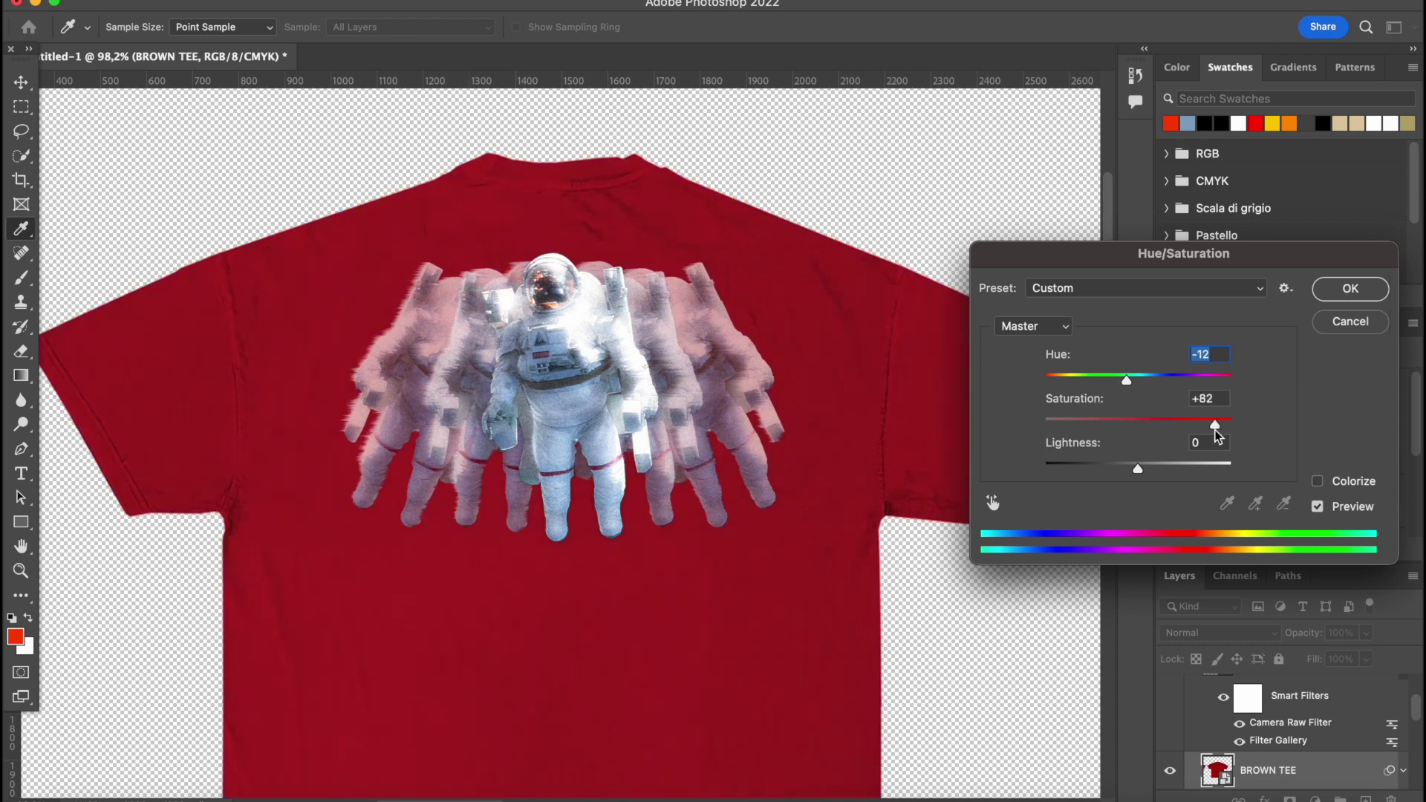
{"action": "left_click_drag", "start_coordinate": [1108, 382], "coordinate": [1200, 380]}
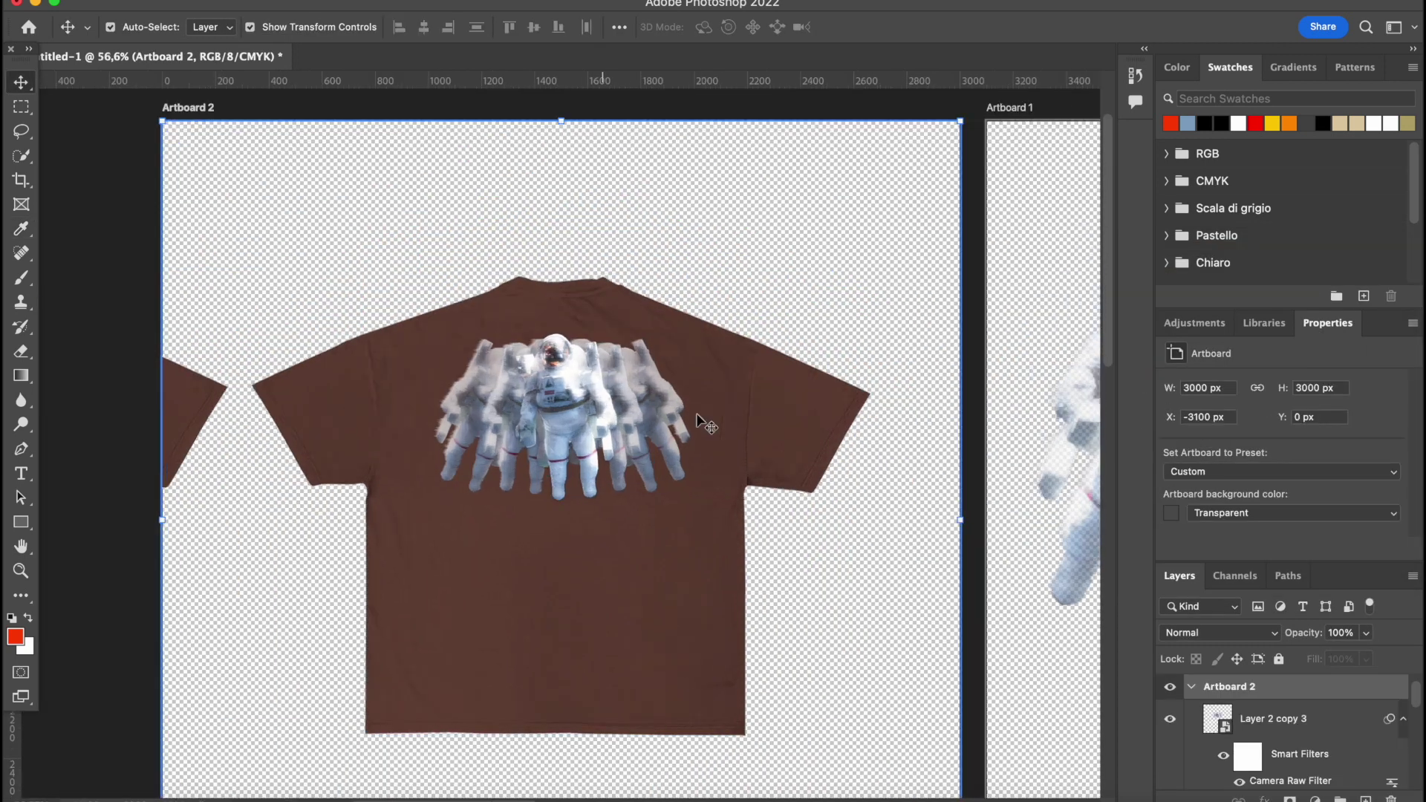
Place vertical guides on Artboard 1 along the left and right edges of the astronaut group.
{"action": "scroll", "coordinate": [700, 423], "scroll_direction": "right", "scroll_amount": 10}
{"action": "left_click", "coordinate": [668, 636]}
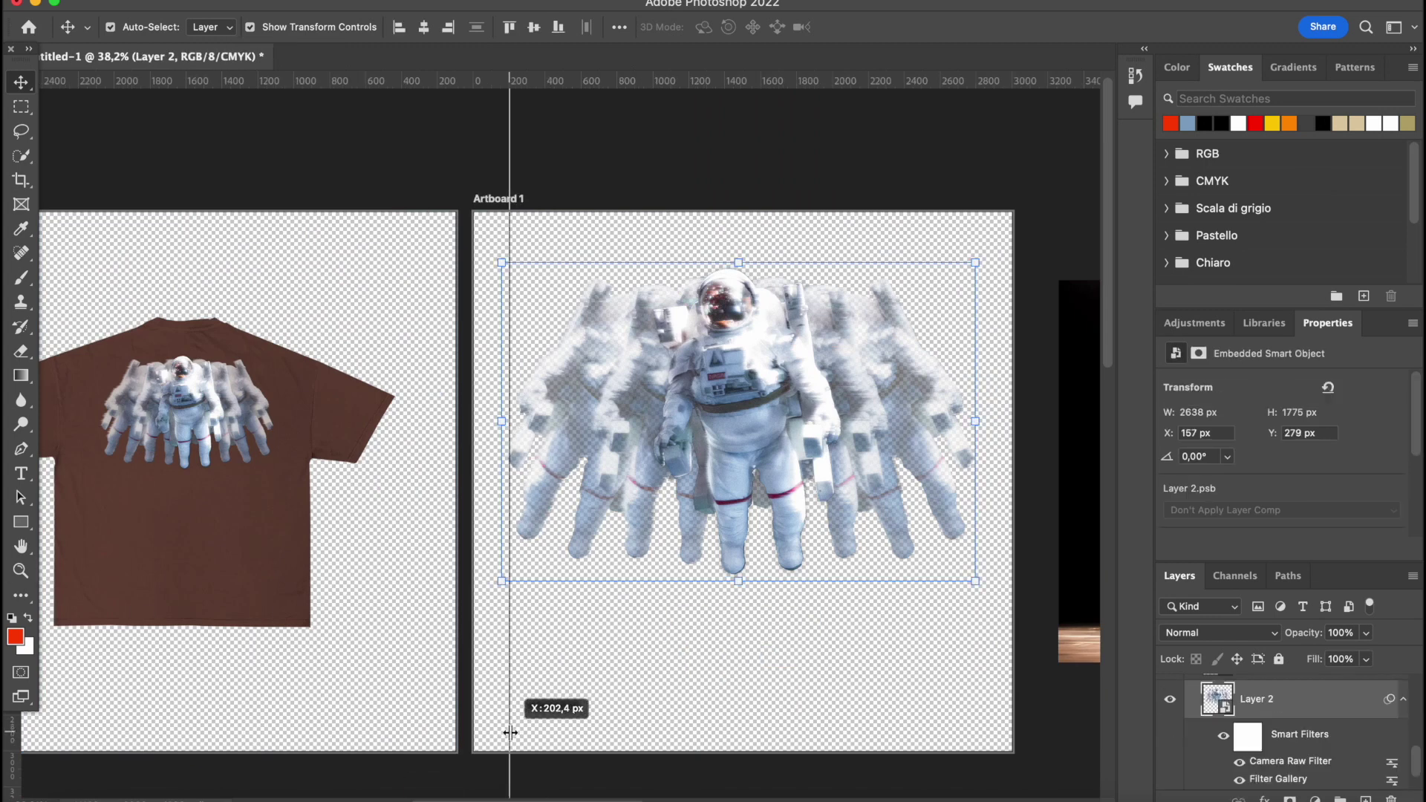
{"action": "scroll", "coordinate": [564, 460], "scroll_direction": "up", "scroll_amount": 10}
{"action": "left_click_drag", "start_coordinate": [409, 573], "coordinate": [393, 573]}
{"action": "scroll", "coordinate": [491, 579], "scroll_direction": "down", "scroll_amount": 8}
{"action": "left_click", "coordinate": [725, 750]}
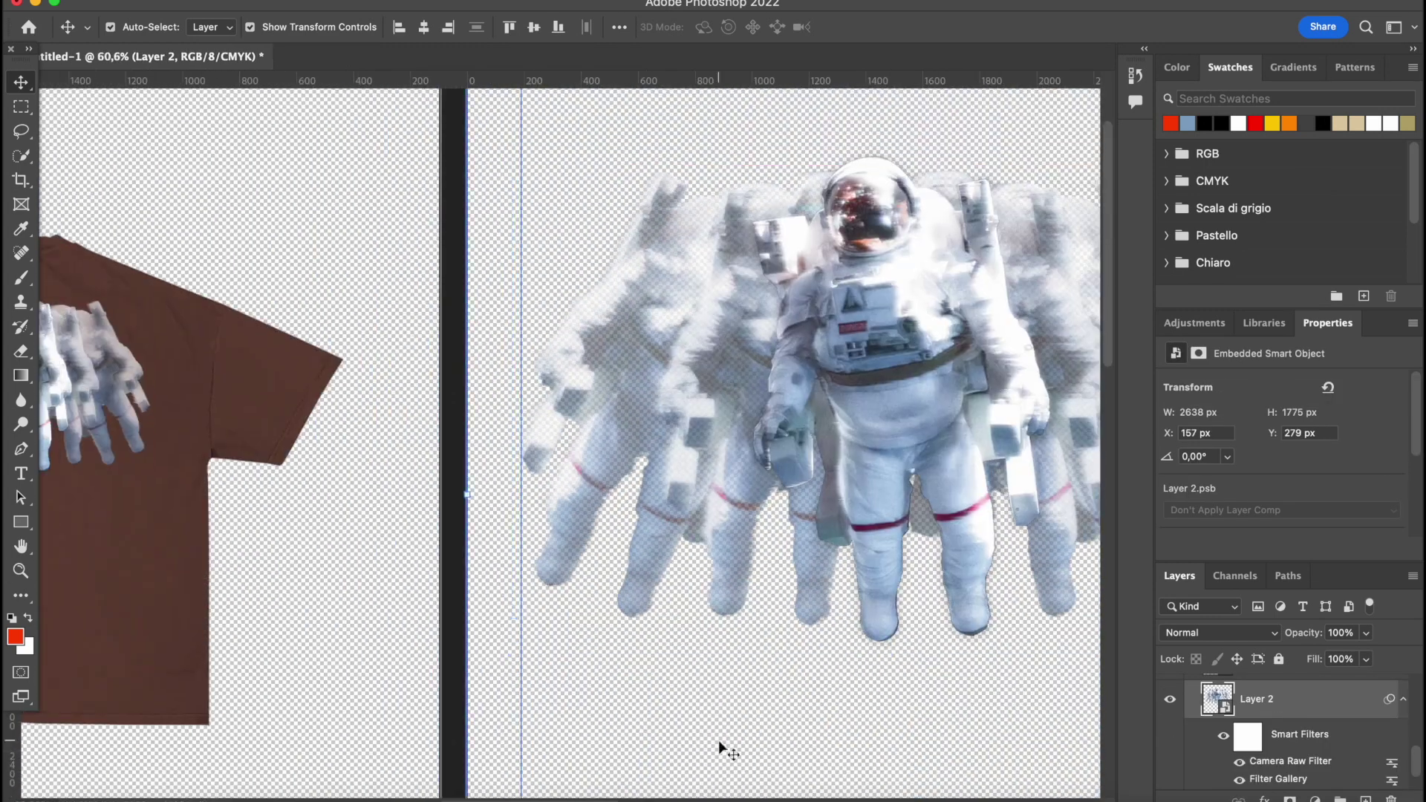
{"action": "scroll", "coordinate": [445, 668], "scroll_direction": "down", "scroll_amount": 4}
{"action": "left_click_drag", "start_coordinate": [11, 752], "coordinate": [98, 752]}
{"action": "scroll", "coordinate": [709, 559], "scroll_direction": "up", "scroll_amount": 3}
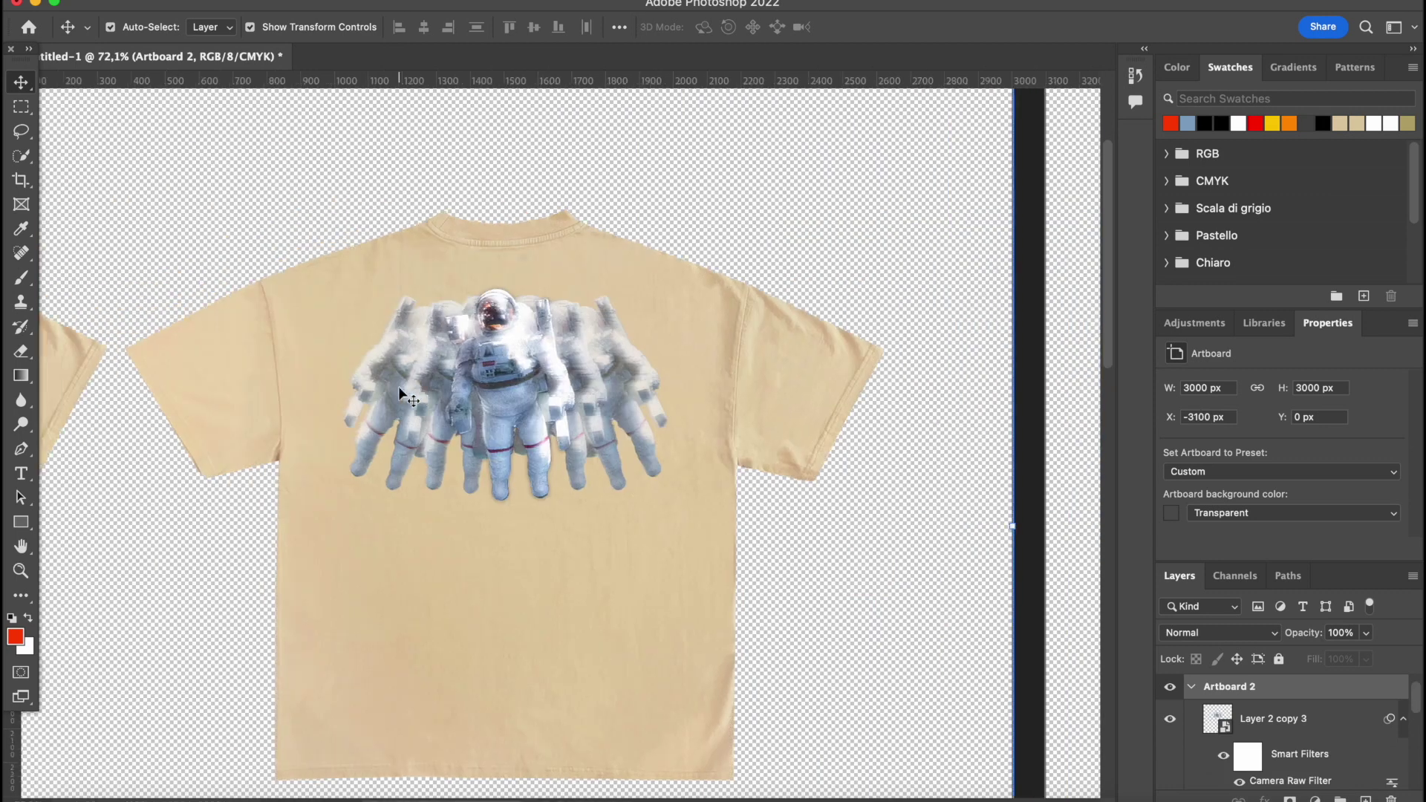
Scale down the "Visualizing the Creative world" paragraph and move it below the astronaut group on Artboard 1.
{"action": "scroll", "coordinate": [503, 330], "scroll_direction": "up", "scroll_amount": 4}
{"action": "scroll", "coordinate": [568, 446], "scroll_direction": "down", "scroll_amount": 3}
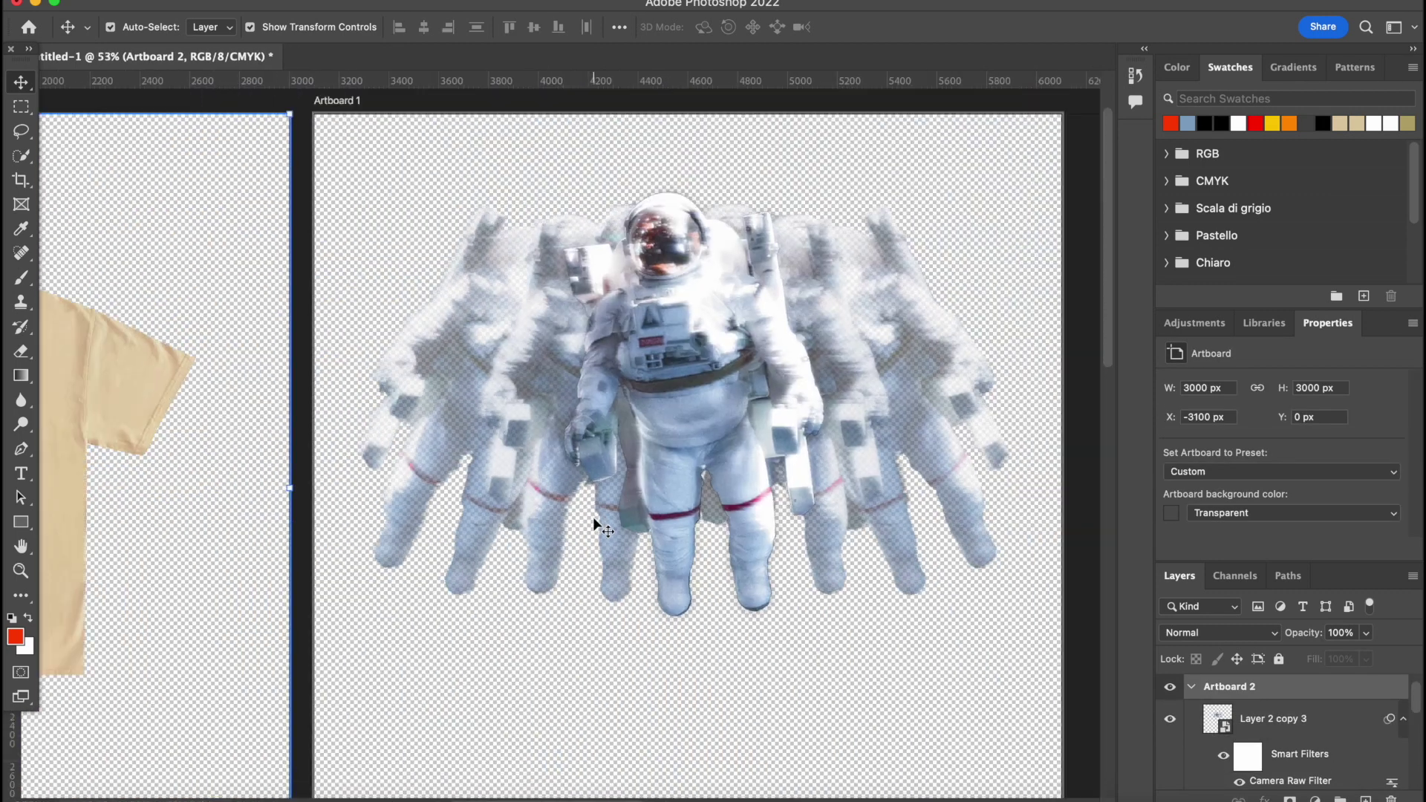
{"action": "scroll", "coordinate": [596, 519], "scroll_direction": "down", "scroll_amount": 3}
{"action": "scroll", "coordinate": [54, 519], "scroll_direction": "up", "scroll_amount": 3}
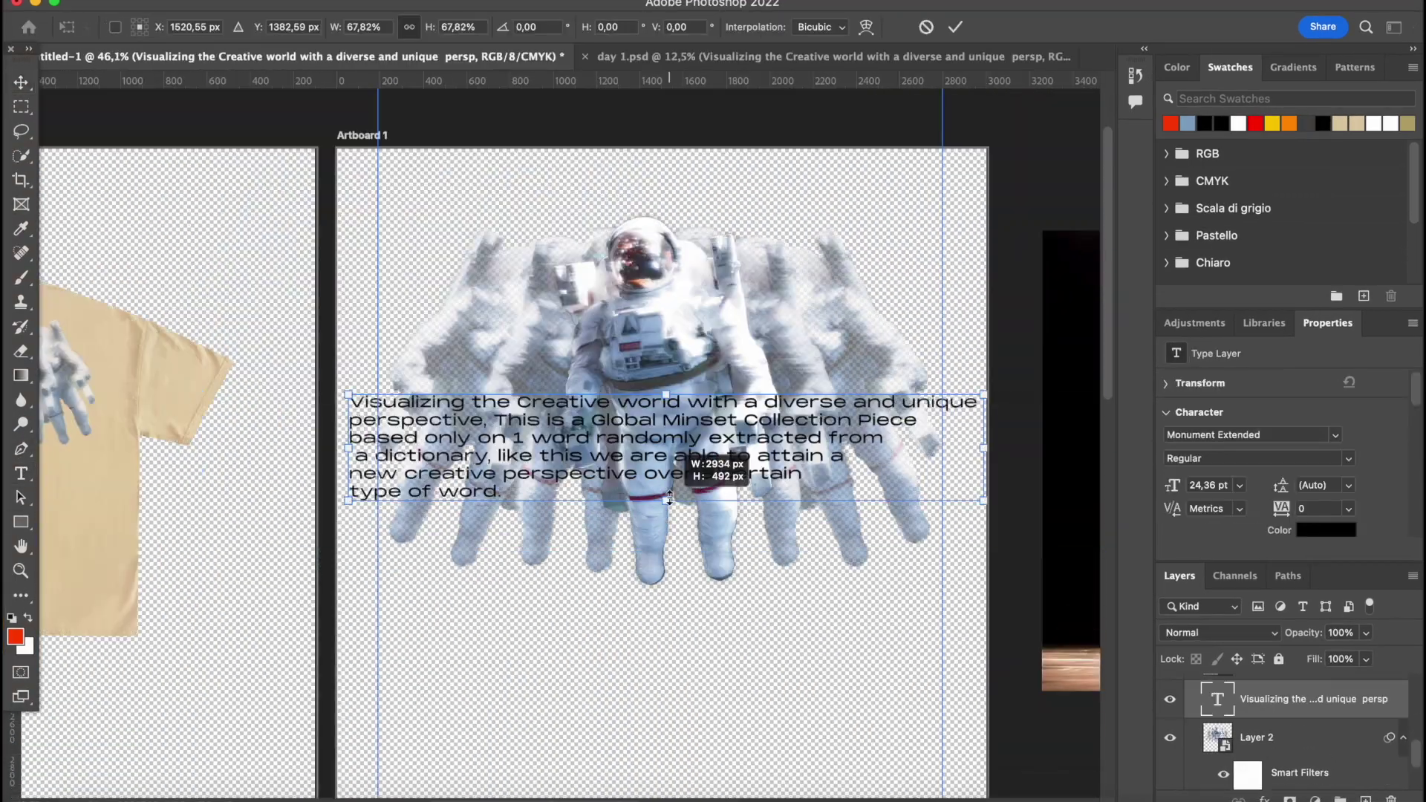
{"action": "left_click_drag", "start_coordinate": [669, 498], "coordinate": [669, 458]}
{"action": "left_click_drag", "start_coordinate": [657, 435], "coordinate": [659, 633]}
{"action": "key", "text": "Return"}
Center-align the paragraph text and scale it down to 5.45 pt under the middle of the astronaut group.
{"action": "double_click", "coordinate": [582, 627]}
{"action": "left_click", "coordinate": [706, 30]}
{"action": "left_click", "coordinate": [13, 112]}
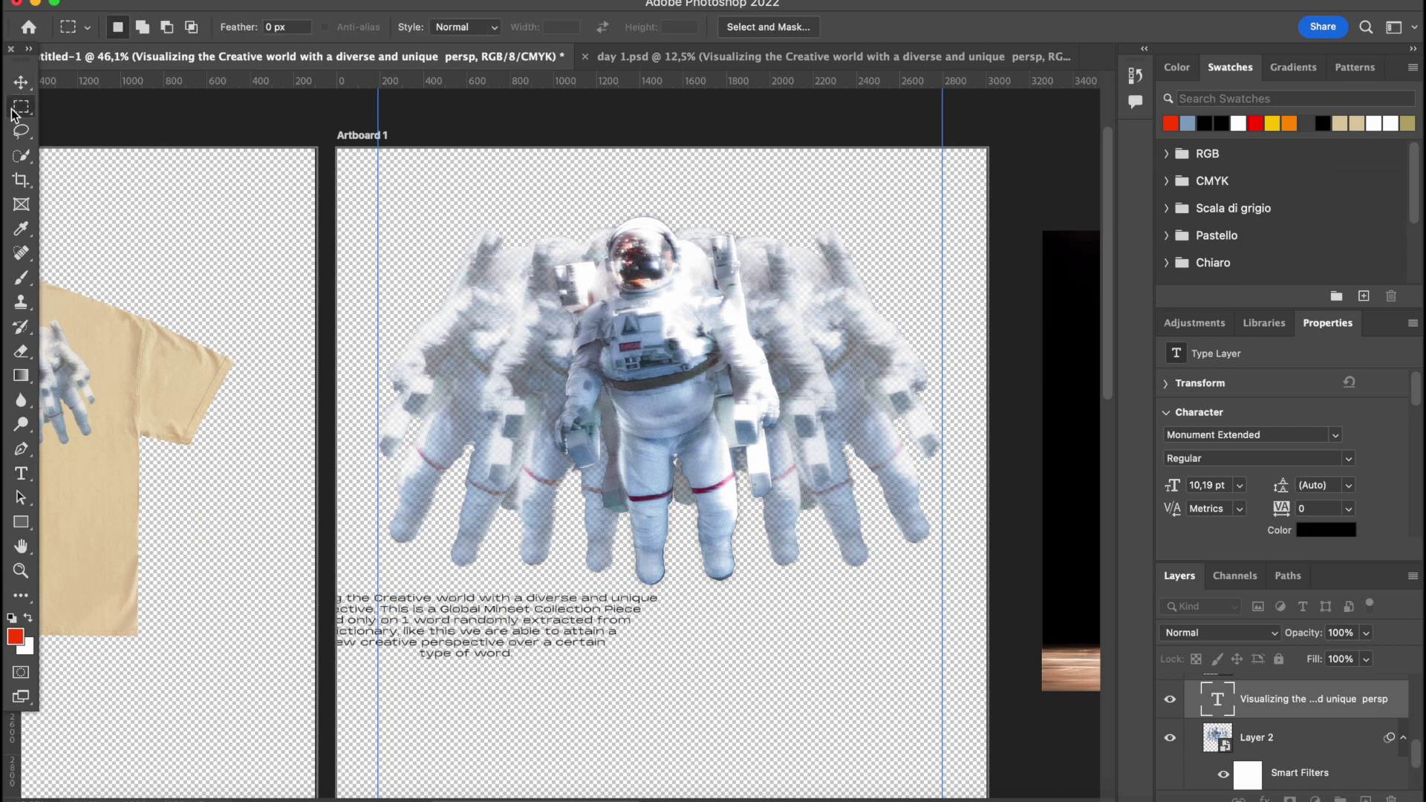
{"action": "left_click_drag", "start_coordinate": [663, 636], "coordinate": [678, 635]}
{"action": "key", "text": "Return"}
Remove line breaks from the paragraph so it runs as three wide centered lines.
{"action": "left_click", "coordinate": [694, 612]}
{"action": "double_click", "coordinate": [693, 615]}
{"action": "left_click", "coordinate": [21, 82]}
{"action": "double_click", "coordinate": [661, 627]}
{"action": "scroll", "coordinate": [650, 594], "scroll_direction": "up", "scroll_amount": 5}
{"action": "left_click", "coordinate": [398, 524]}
{"action": "key", "text": "BackSpace"}
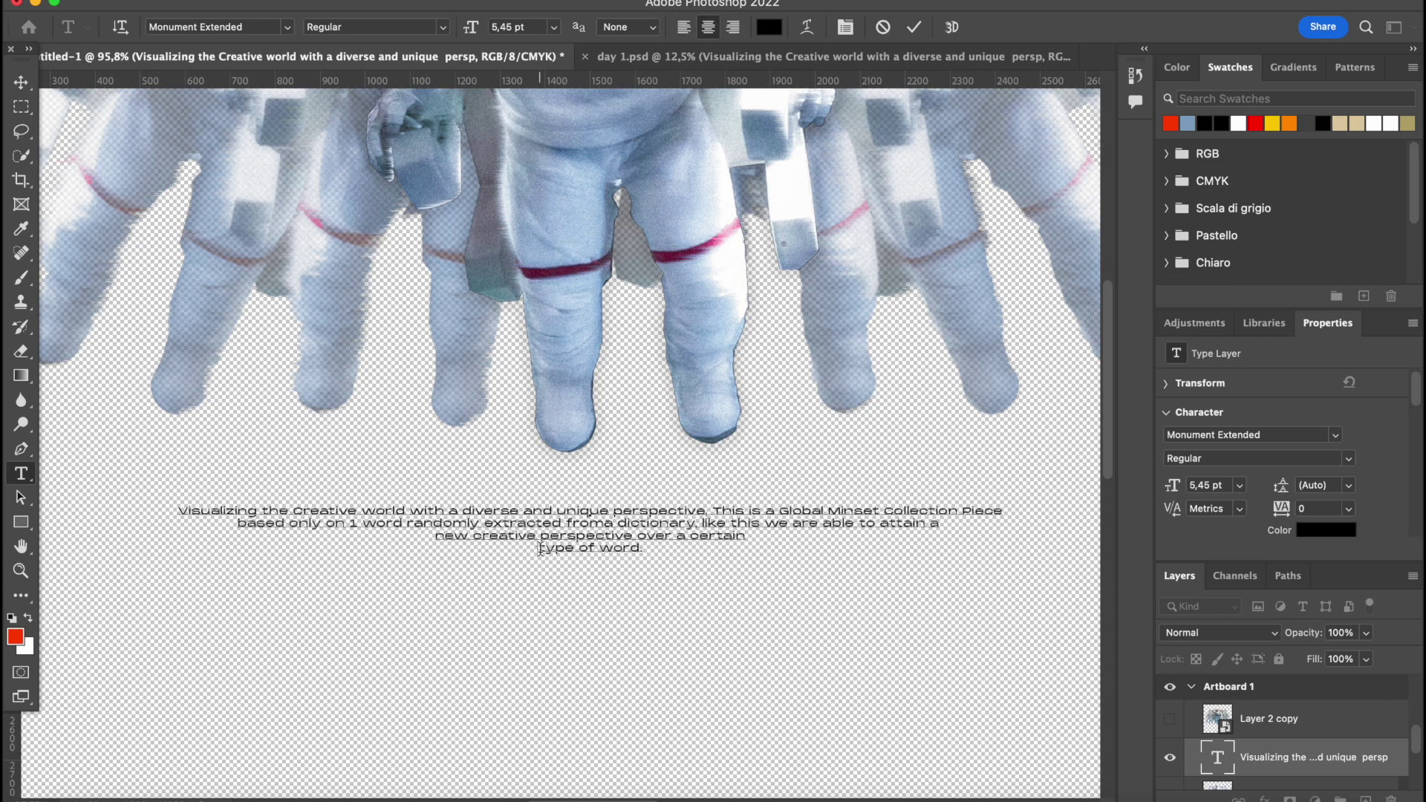
{"action": "left_click", "coordinate": [21, 80]}
{"action": "left_click", "coordinate": [662, 597]}
Move the paragraph up against the astronauts' feet and put its layer beneath Layer 2.
{"action": "scroll", "coordinate": [663, 597], "scroll_direction": "down", "scroll_amount": 6}
{"action": "scroll", "coordinate": [663, 597], "scroll_direction": "up", "scroll_amount": 2}
{"action": "left_click", "coordinate": [662, 597]}
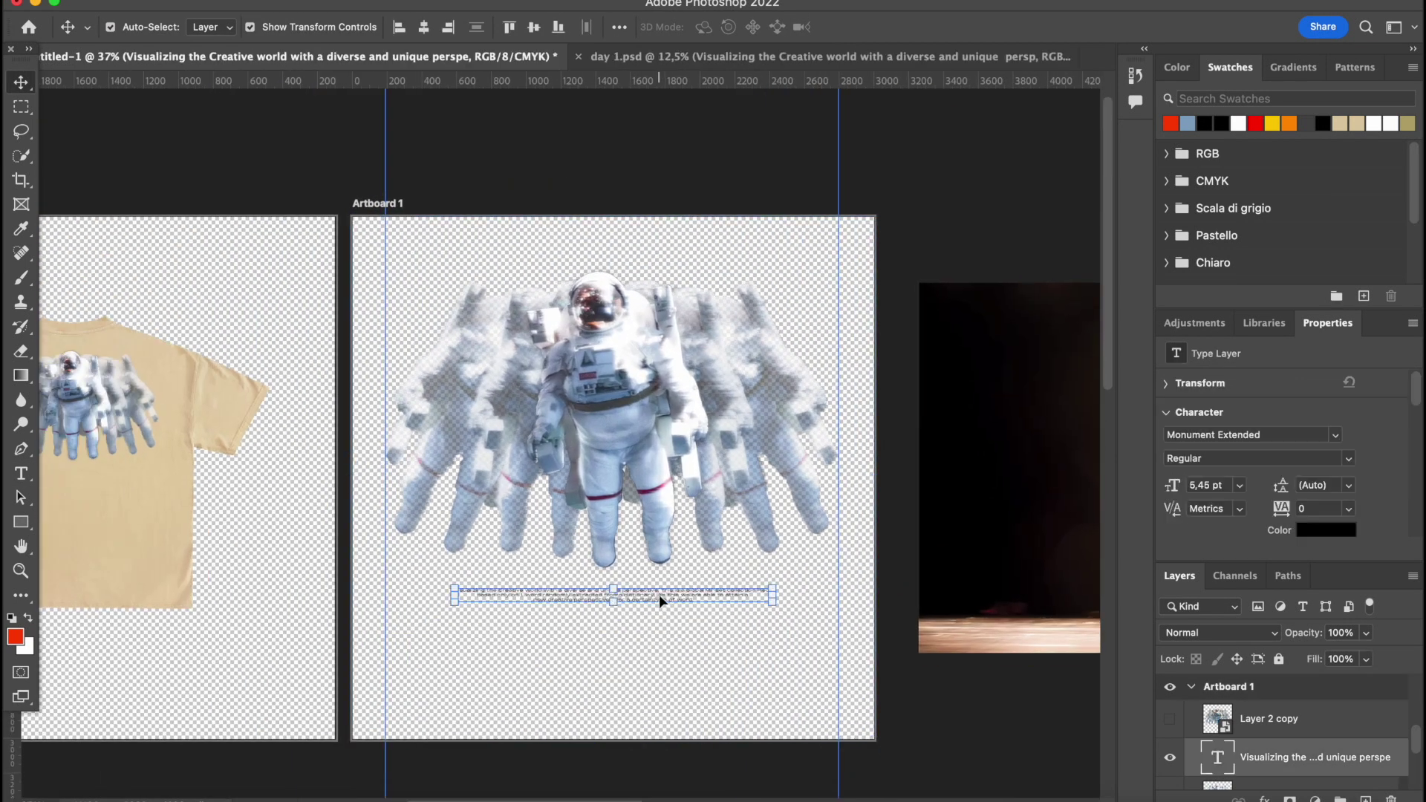
{"action": "left_click_drag", "start_coordinate": [1327, 746], "coordinate": [1307, 788]}
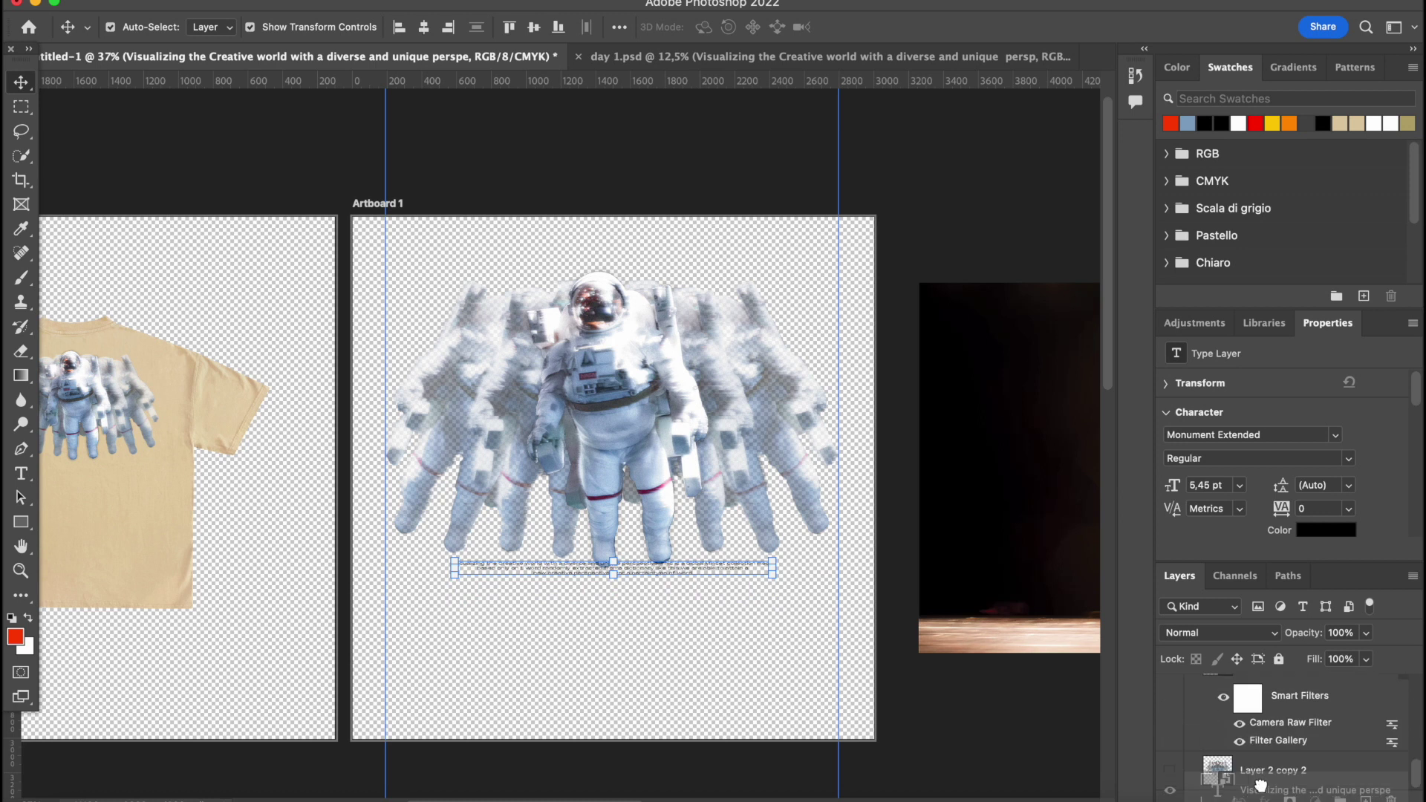
{"action": "left_click", "coordinate": [684, 620]}
{"action": "scroll", "coordinate": [683, 619], "scroll_direction": "up", "scroll_amount": 3}
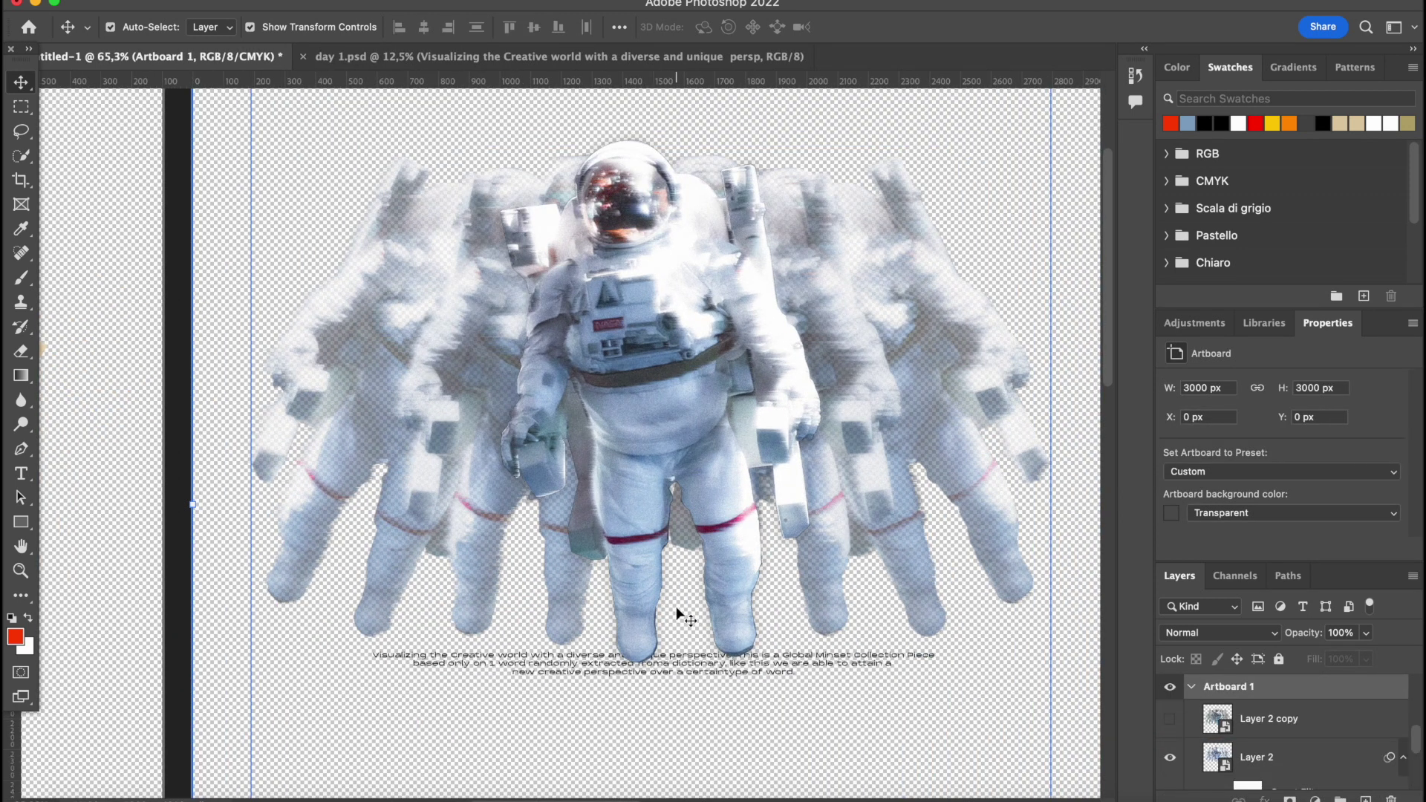
{"action": "scroll", "coordinate": [683, 619], "scroll_direction": "down", "scroll_amount": 3}
{"action": "scroll", "coordinate": [683, 619], "scroll_direction": "up", "scroll_amount": 1}
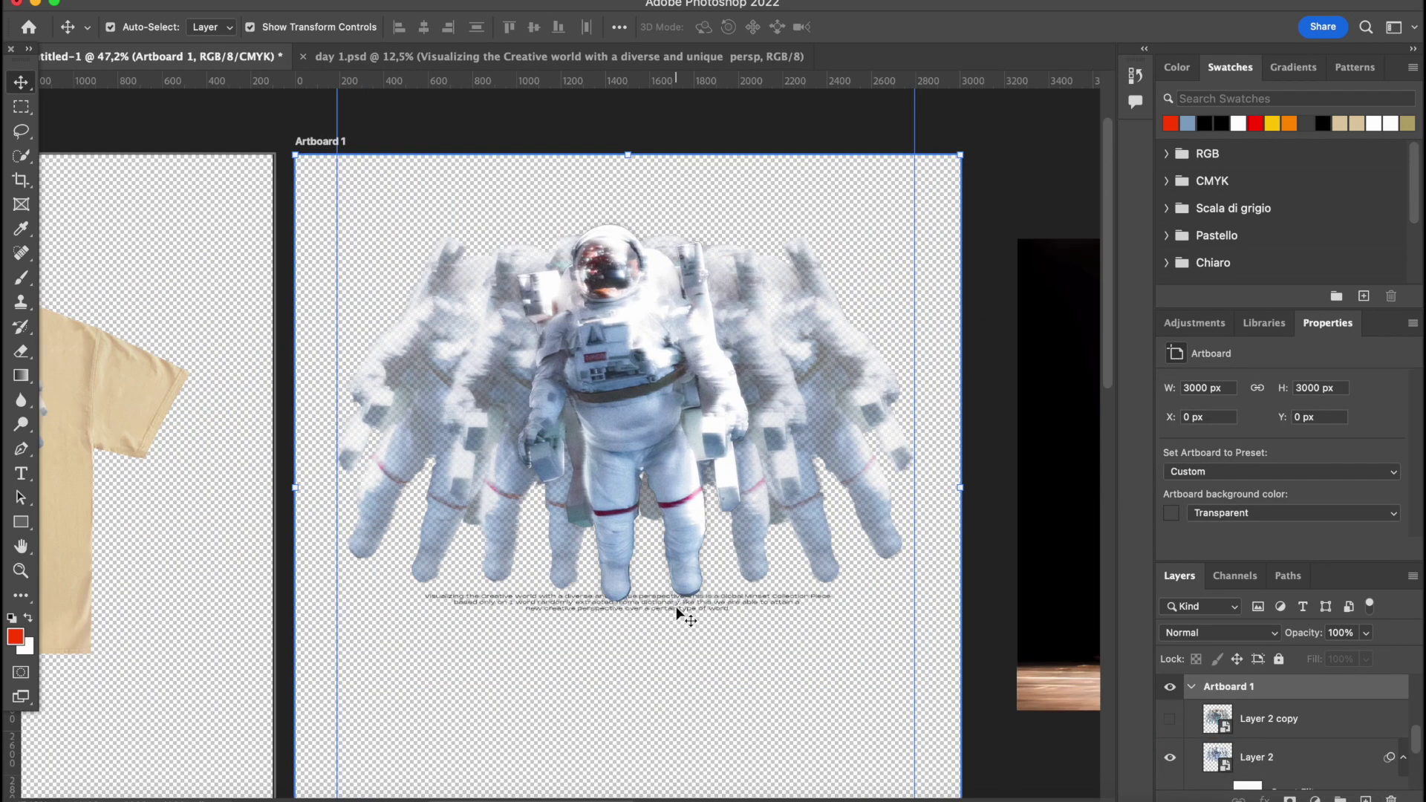
Add the word "Movement" in the Carol Gothic font below the paragraph on Artboard 1.
{"action": "left_click", "coordinate": [22, 474]}
{"action": "left_click", "coordinate": [516, 687]}
{"action": "type", "text": "Move"}
{"action": "left_click", "coordinate": [287, 27]}
{"action": "left_click", "coordinate": [386, 109]}
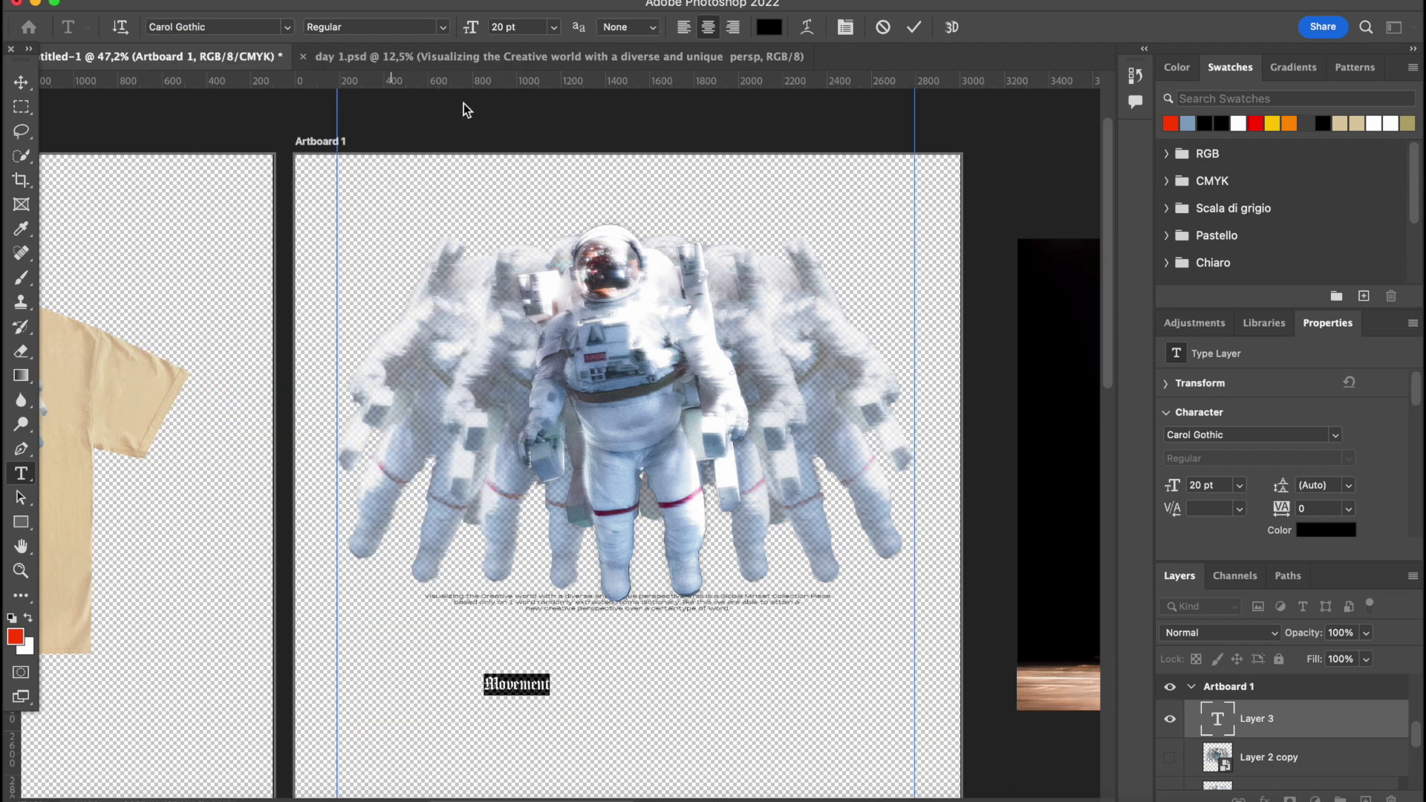
Enlarge the word "Movement" to 91.88 pt.
{"action": "left_click", "coordinate": [20, 82]}
{"action": "key", "text": "super+t"}
{"action": "left_click_drag", "start_coordinate": [551, 681], "coordinate": [788, 682]}
{"action": "key", "text": "Return"}
Try the Wave and Twist warp styles on the word "Movement".
{"action": "double_click", "coordinate": [715, 680]}
{"action": "left_click", "coordinate": [807, 28]}
{"action": "left_click", "coordinate": [931, 202]}
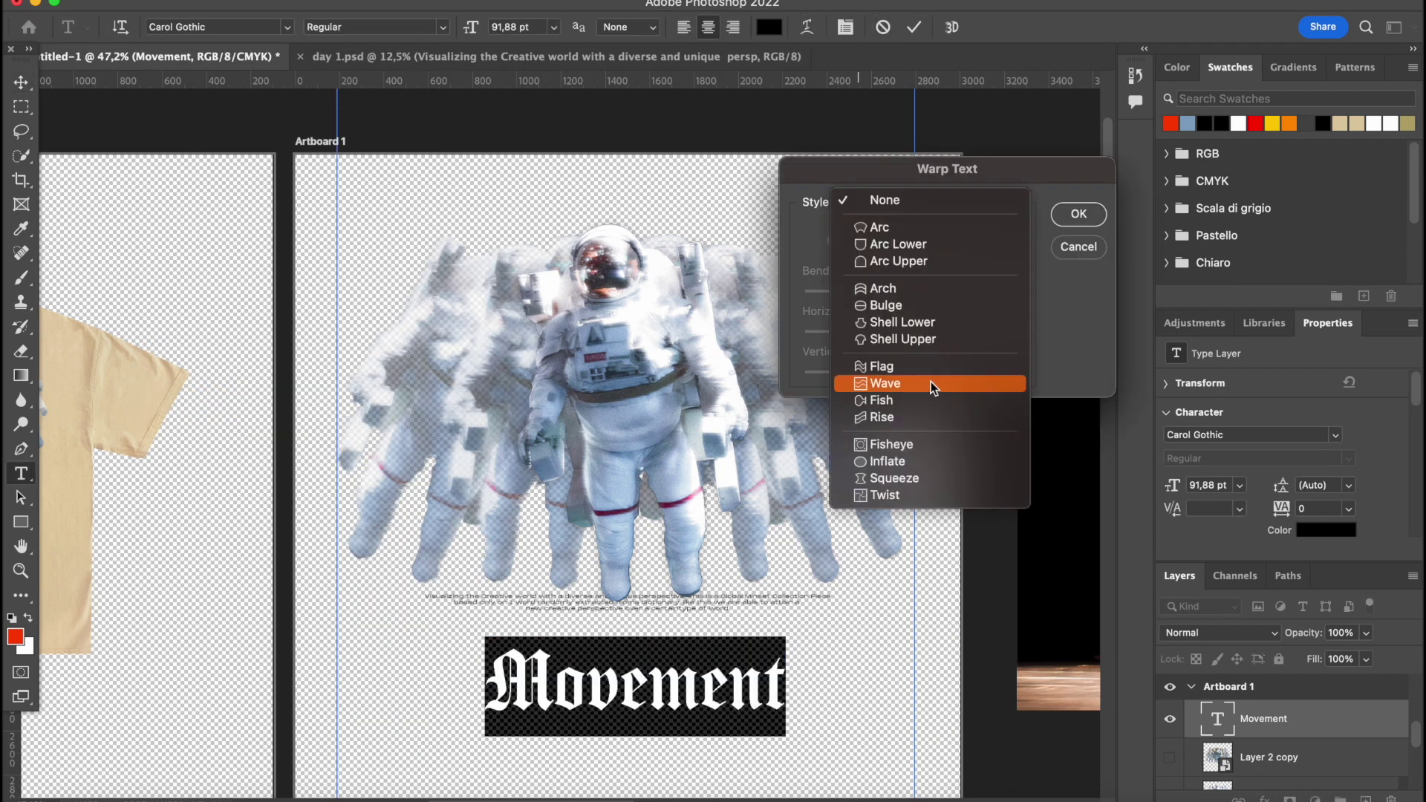
{"action": "left_click", "coordinate": [919, 377]}
{"action": "left_click", "coordinate": [911, 201]}
{"action": "left_click", "coordinate": [939, 305]}
{"action": "left_click", "coordinate": [931, 202]}
{"action": "left_click", "coordinate": [928, 219]}
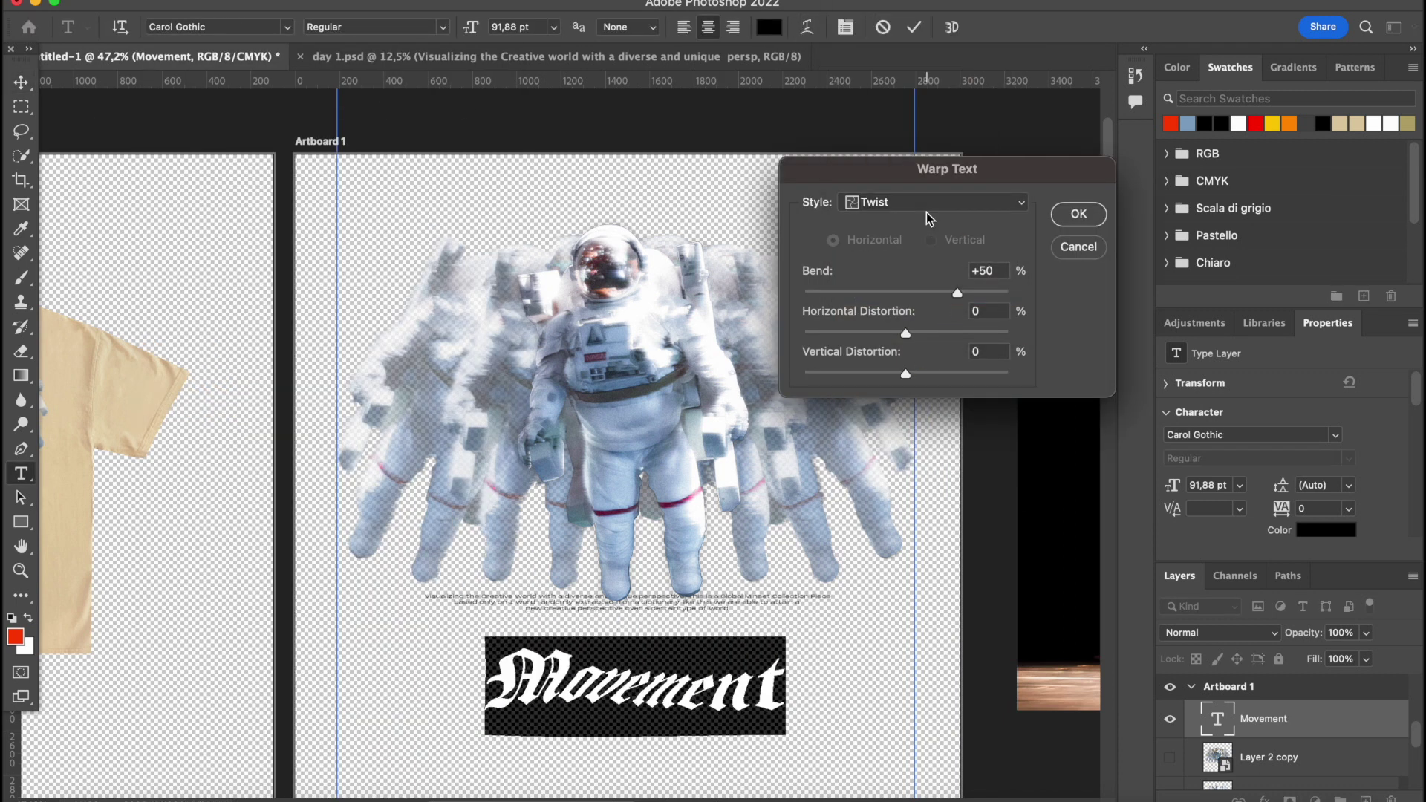
Try the Rise and Fish warp styles on "Movement", varying the Fish bend, and return to Wave.
{"action": "left_click", "coordinate": [943, 202]}
{"action": "left_click", "coordinate": [882, 124]}
{"action": "left_click", "coordinate": [903, 202]}
{"action": "left_click", "coordinate": [905, 185]}
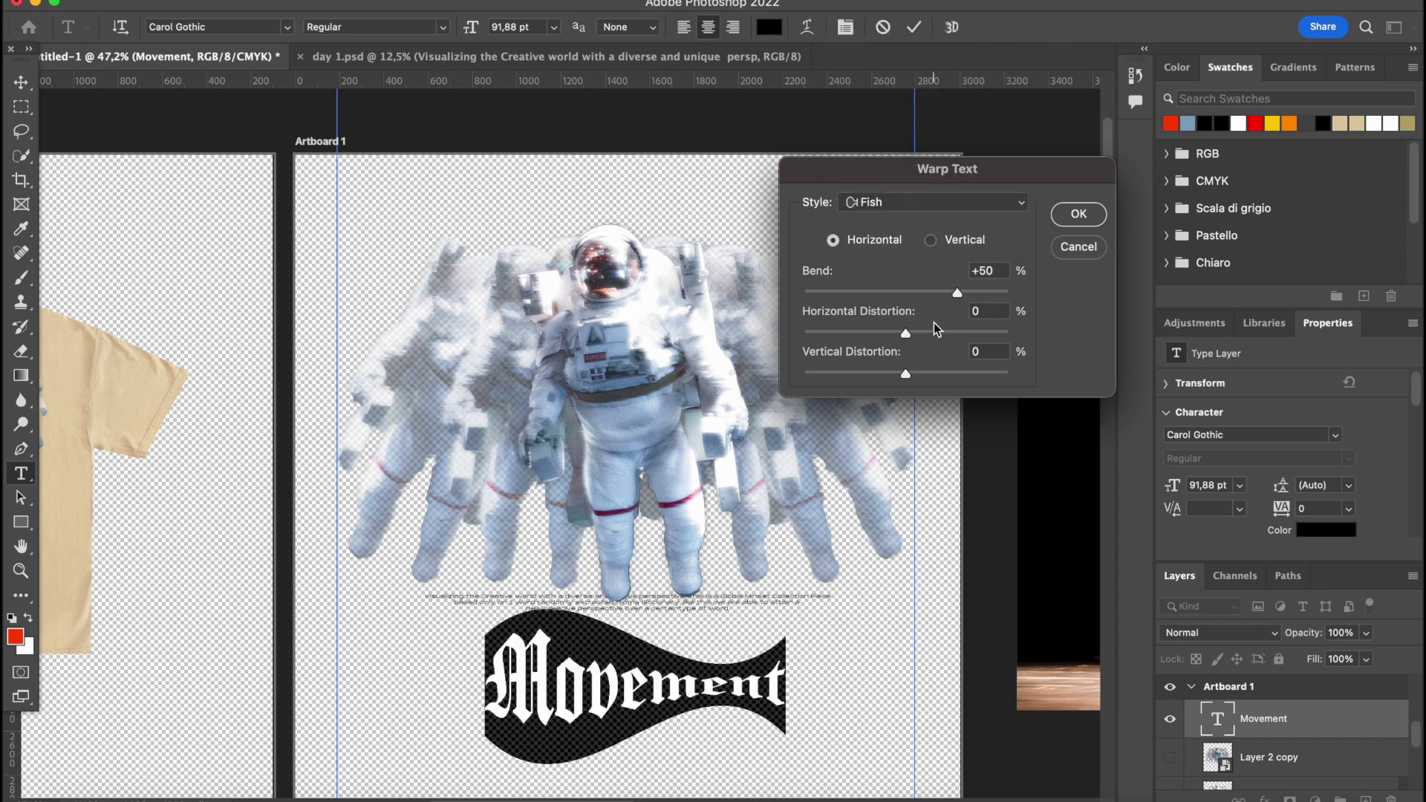
{"action": "left_click_drag", "start_coordinate": [915, 292], "coordinate": [839, 291]}
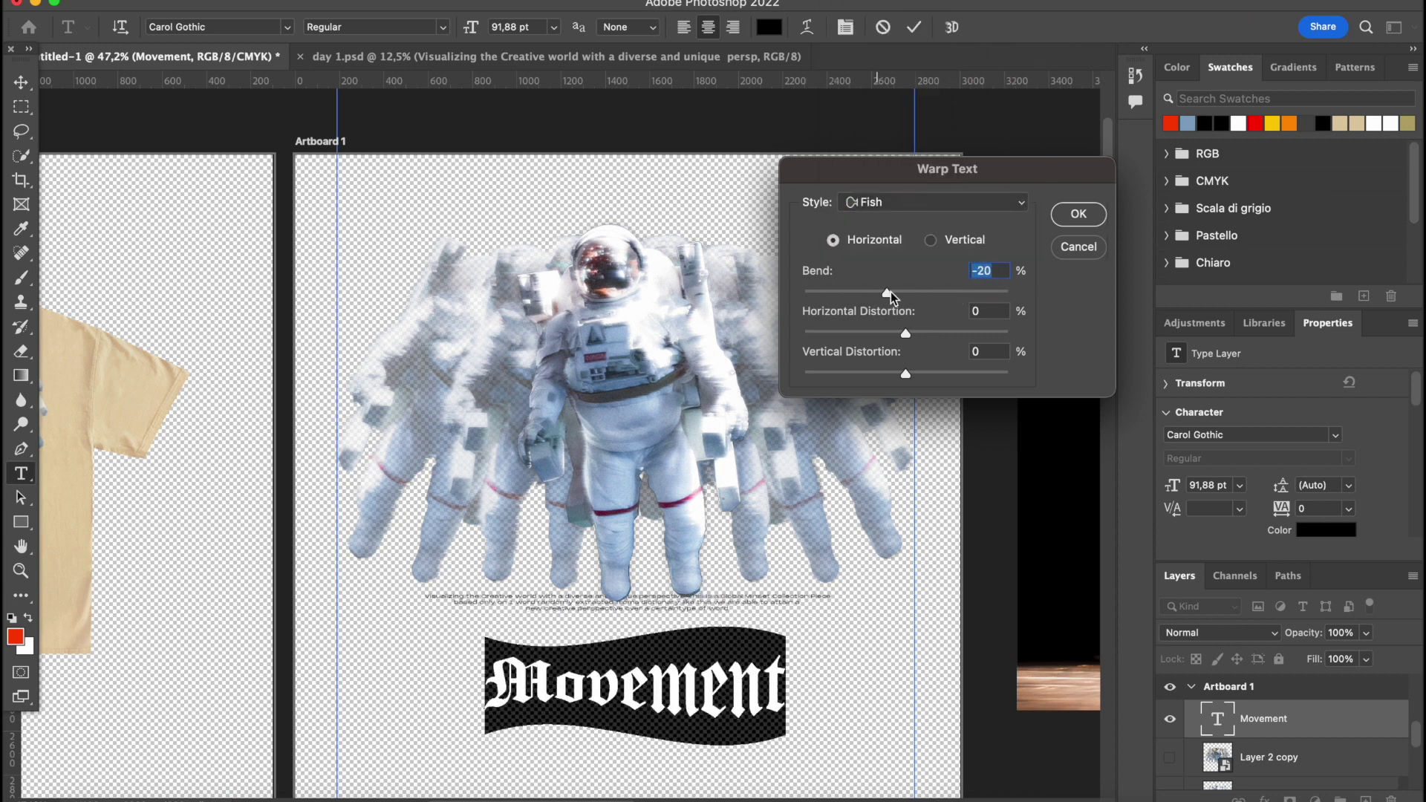
{"action": "left_click", "coordinate": [932, 202]}
{"action": "left_click", "coordinate": [919, 189]}
Warp the word "Movement" with the horizontal Arc style at a +22% bend.
{"action": "left_click", "coordinate": [921, 202]}
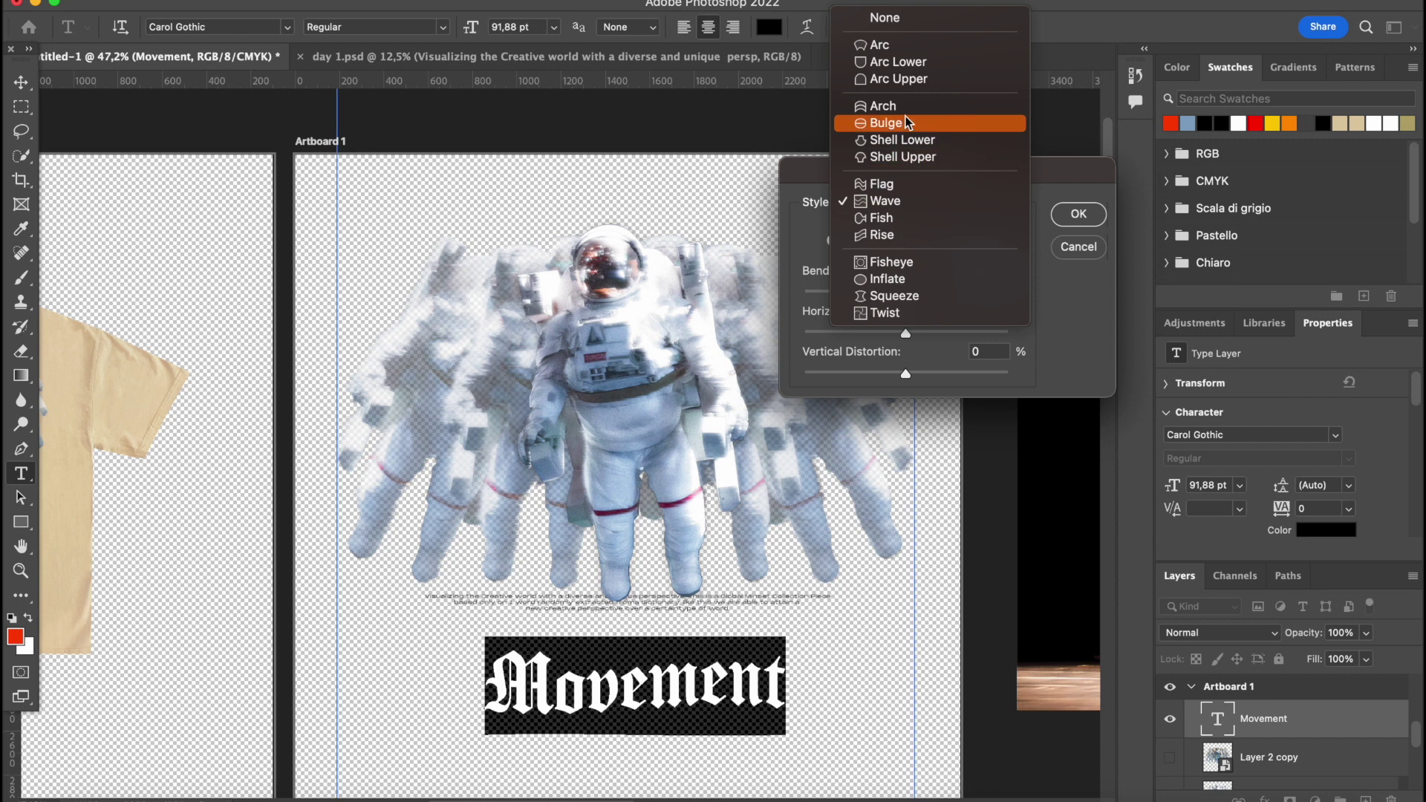
{"action": "left_click", "coordinate": [916, 125]}
{"action": "left_click", "coordinate": [921, 200]}
{"action": "left_click", "coordinate": [927, 119]}
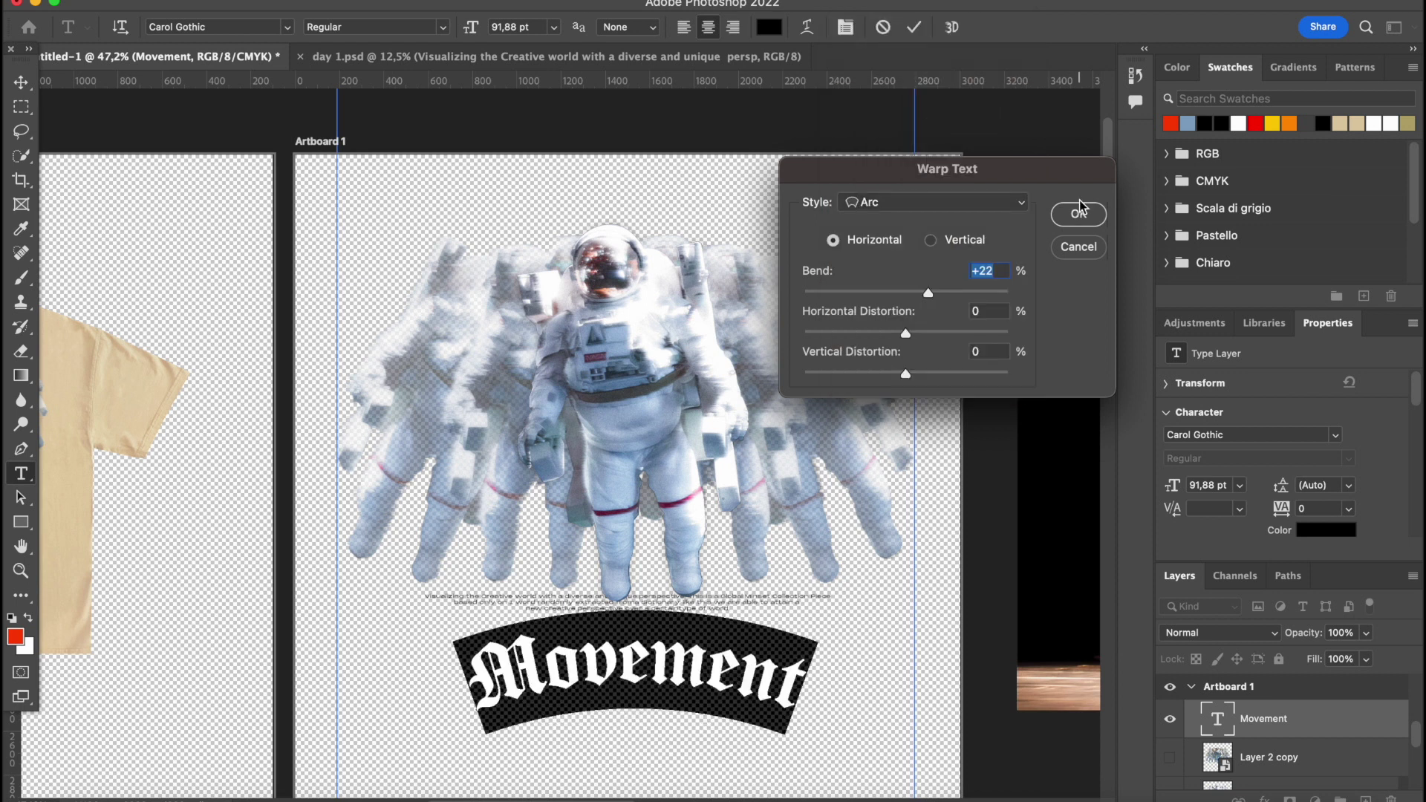
{"action": "left_click", "coordinate": [1079, 214]}
Move the arched word "Movement" over the heads of the astronaut group and enlarge it to 129.3 pt.
{"action": "left_click", "coordinate": [22, 83]}
{"action": "left_click_drag", "start_coordinate": [788, 672], "coordinate": [780, 232]}
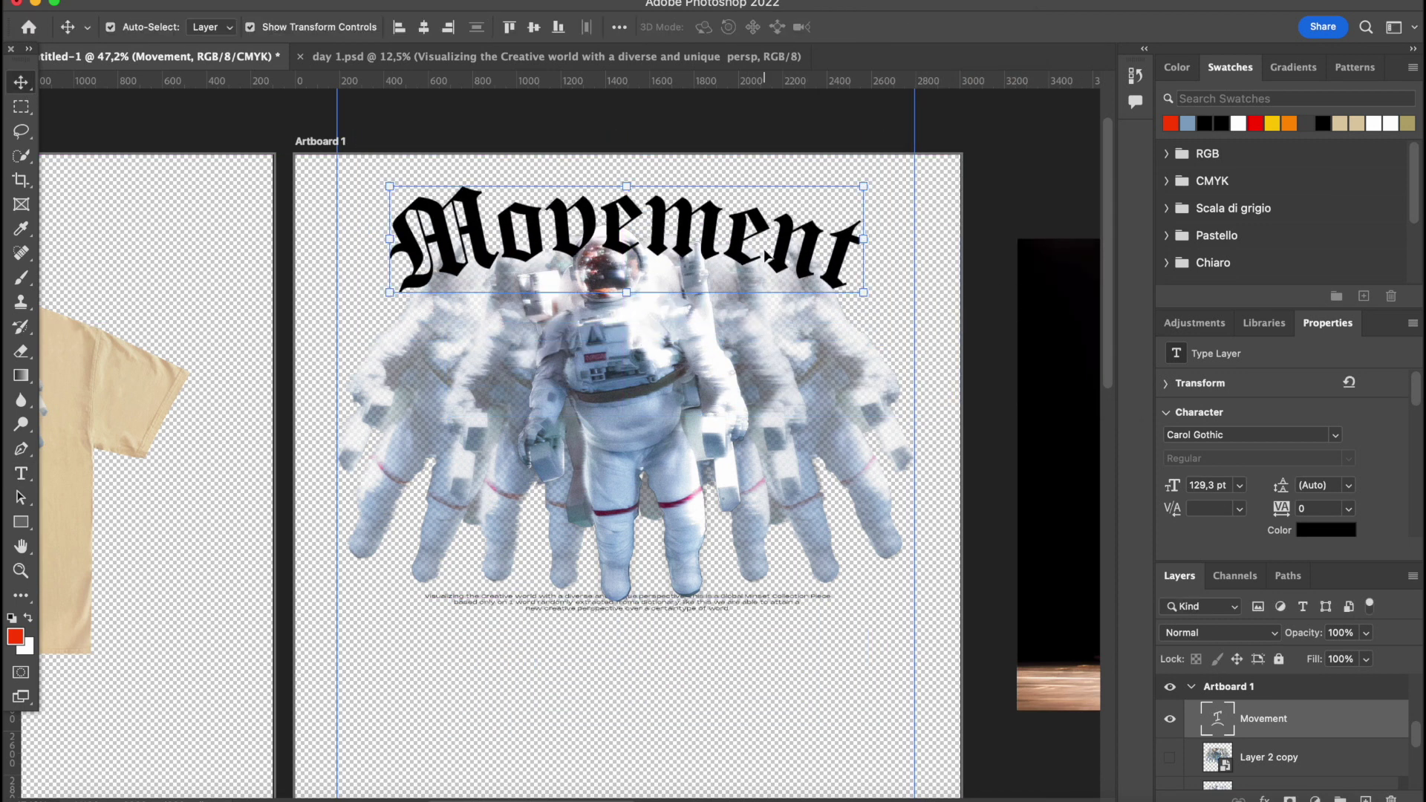
{"action": "scroll", "coordinate": [793, 668], "scroll_direction": "up", "scroll_amount": 2}
{"action": "left_click", "coordinate": [793, 667]}
{"action": "scroll", "coordinate": [1263, 753], "scroll_direction": "up", "scroll_amount": 3}
{"action": "scroll", "coordinate": [1268, 732], "scroll_direction": "down", "scroll_amount": 3}
{"action": "scroll", "coordinate": [876, 720], "scroll_direction": "down", "scroll_amount": 5}
{"action": "left_click", "coordinate": [875, 720]}
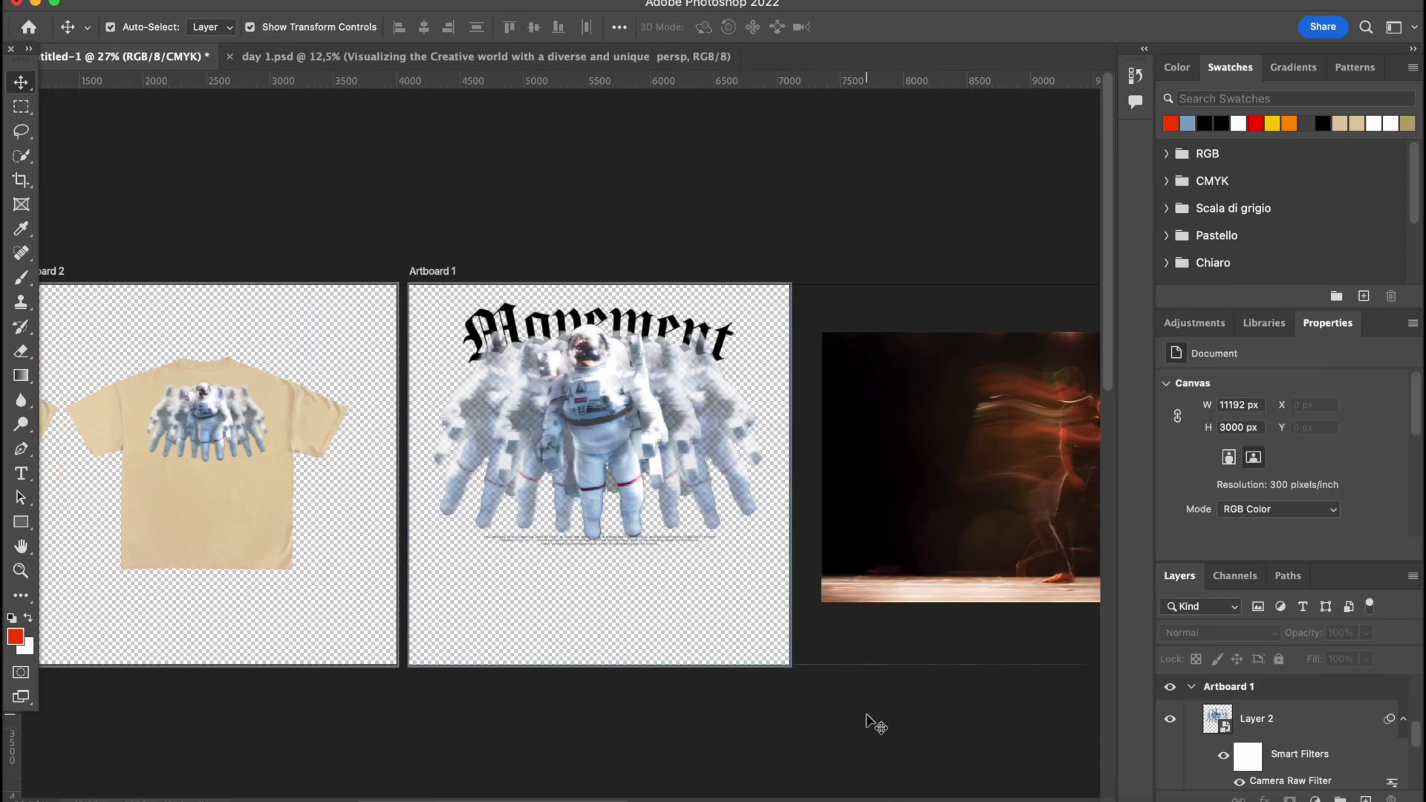
Reorder the paragraph text layer to sit directly below Movement and in front of the astronaut graphic.
{"action": "scroll", "coordinate": [388, 585], "scroll_direction": "up", "scroll_amount": 2}
{"action": "left_click", "coordinate": [388, 585]}
{"action": "left_click", "coordinate": [750, 550]}
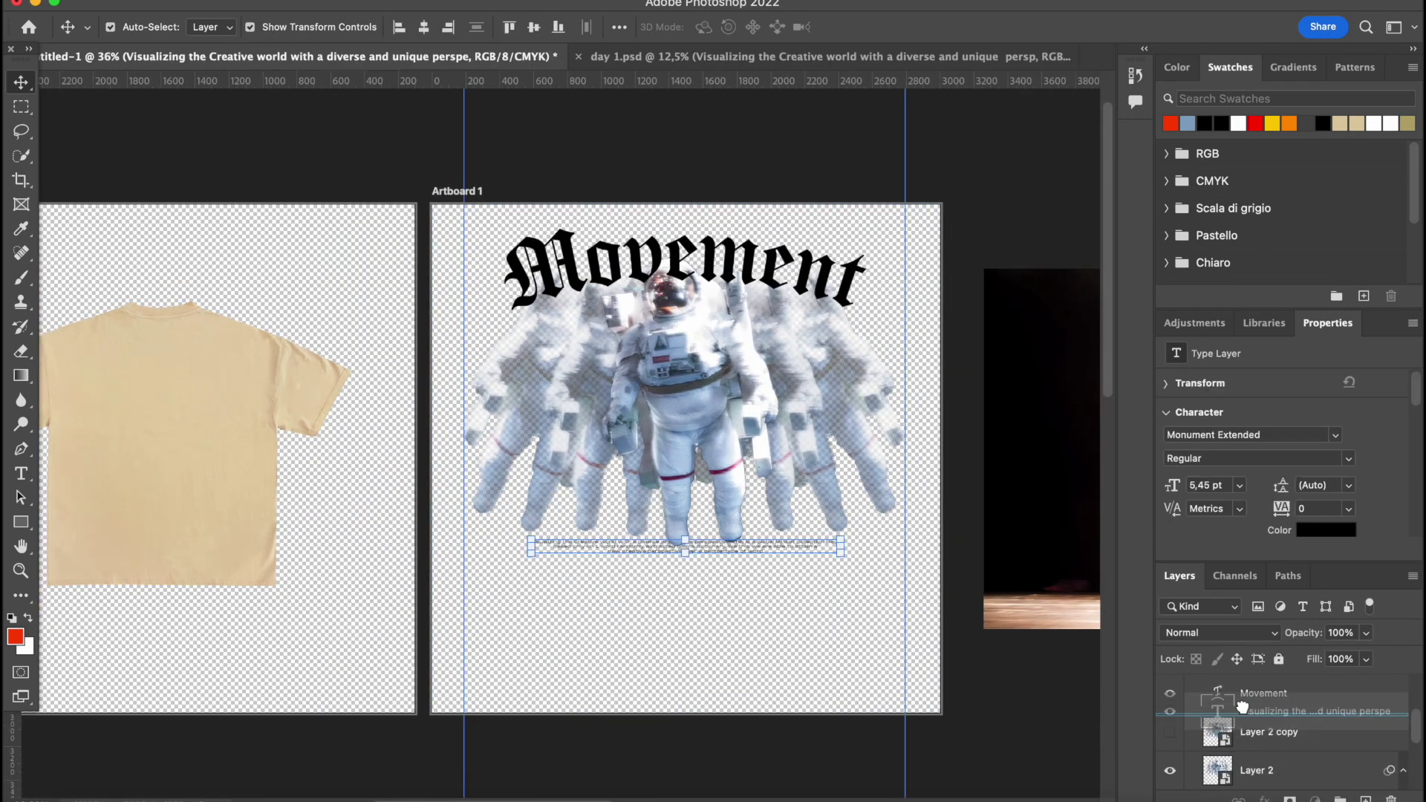
{"action": "scroll", "coordinate": [750, 553], "scroll_direction": "up", "scroll_amount": 3}
{"action": "double_click", "coordinate": [804, 655]}
{"action": "key", "text": "Escape"}
{"action": "scroll", "coordinate": [604, 694], "scroll_direction": "down", "scroll_amount": 2}
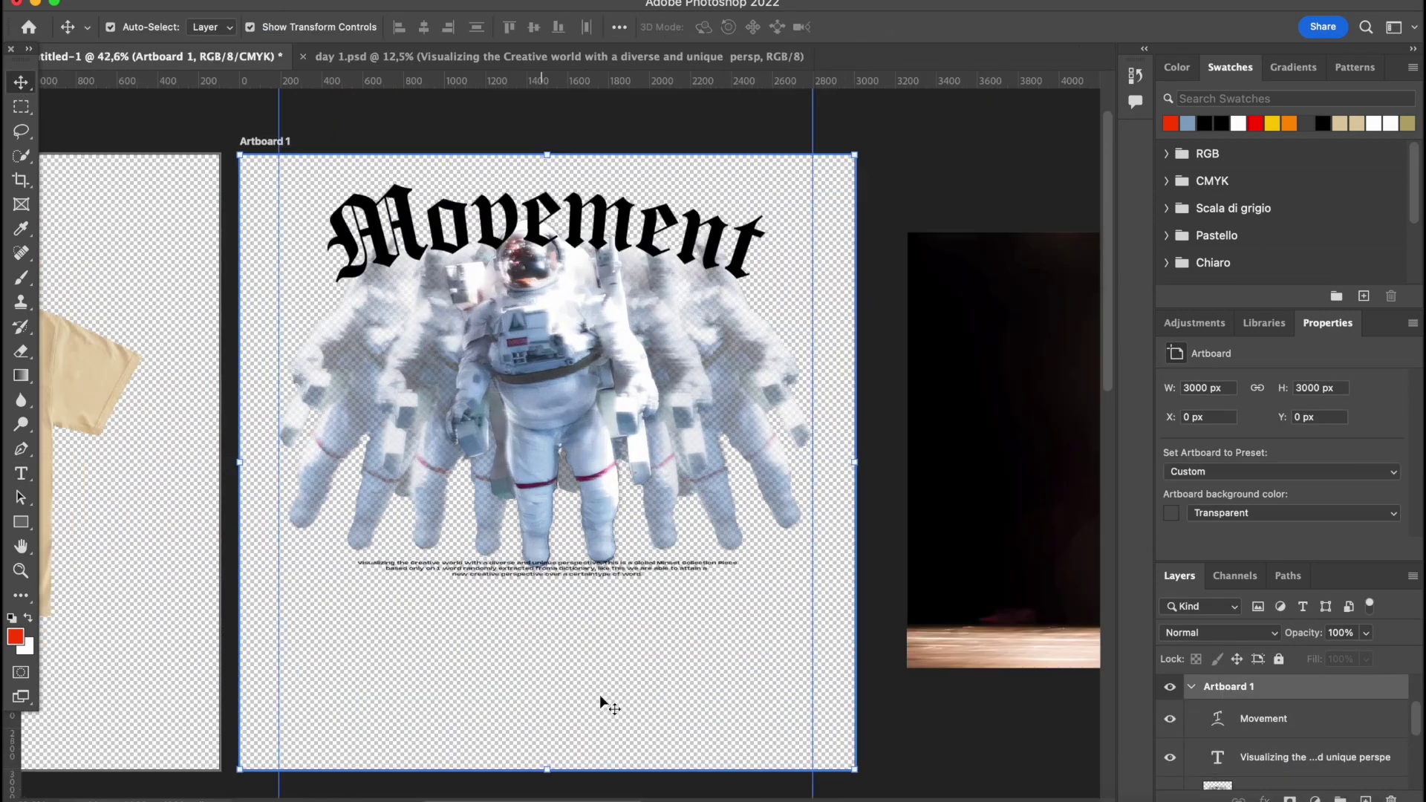
Place the oval logo on Artboard 1 and scale it down to a small mark beside the paragraph.
{"action": "left_click", "coordinate": [640, 709]}
{"action": "scroll", "coordinate": [640, 709], "scroll_direction": "up", "scroll_amount": 2}
{"action": "scroll", "coordinate": [640, 709], "scroll_direction": "down", "scroll_amount": 2}
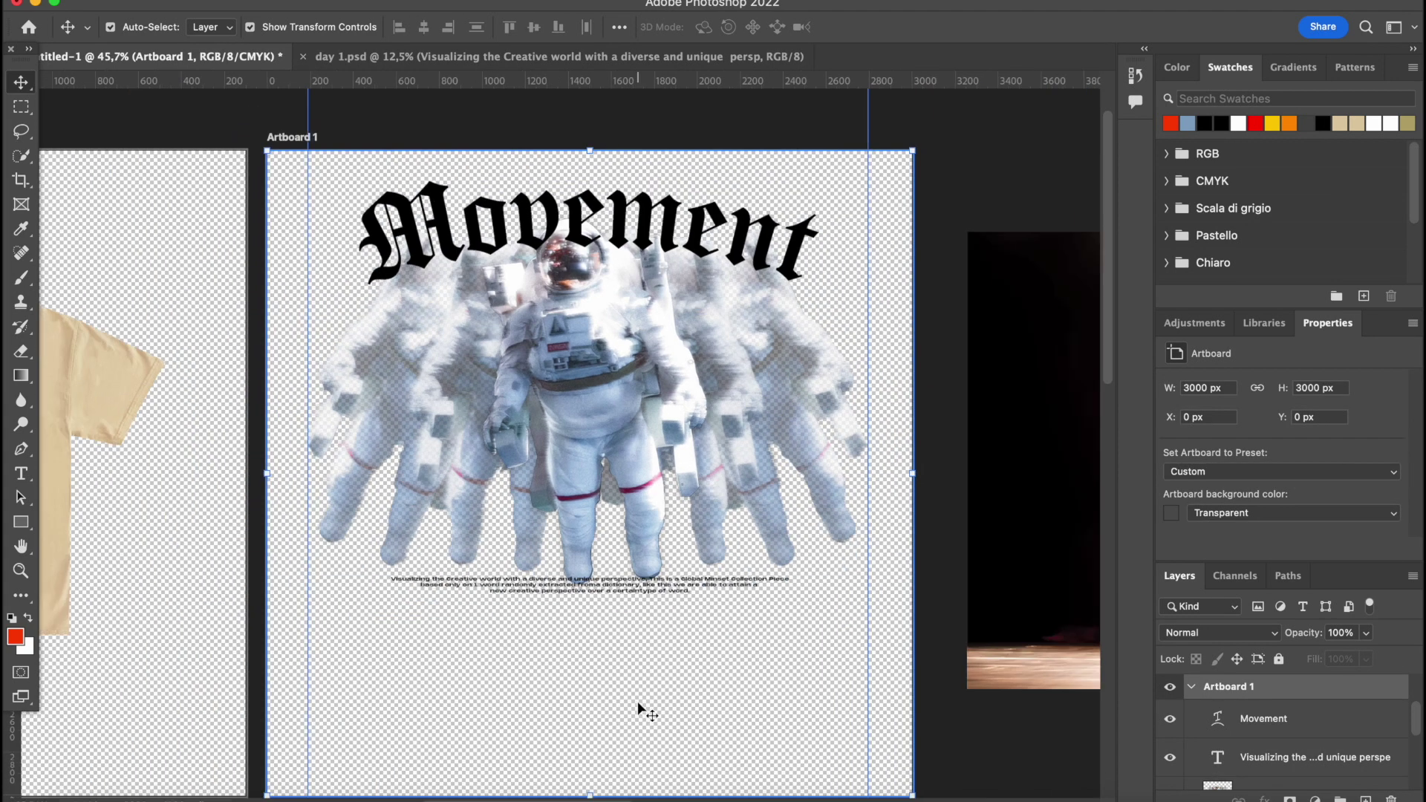
{"action": "scroll", "coordinate": [640, 709], "scroll_direction": "up", "scroll_amount": 2}
{"action": "left_click", "coordinate": [65, 793]}
{"action": "left_click", "coordinate": [425, 119]}
{"action": "left_click_drag", "start_coordinate": [566, 186], "coordinate": [565, 640]}
{"action": "left_click_drag", "start_coordinate": [855, 448], "coordinate": [449, 454]}
{"action": "key", "text": "Return"}
Place the GMS logo on Artboard 1 at 20.07% scale, opposite the oval logo and level with the paragraph.
{"action": "left_click", "coordinate": [66, 793]}
{"action": "scroll", "coordinate": [743, 334], "scroll_direction": "down", "scroll_amount": 10}
{"action": "left_click", "coordinate": [426, 324]}
{"action": "left_click_drag", "start_coordinate": [464, 405], "coordinate": [597, 485]}
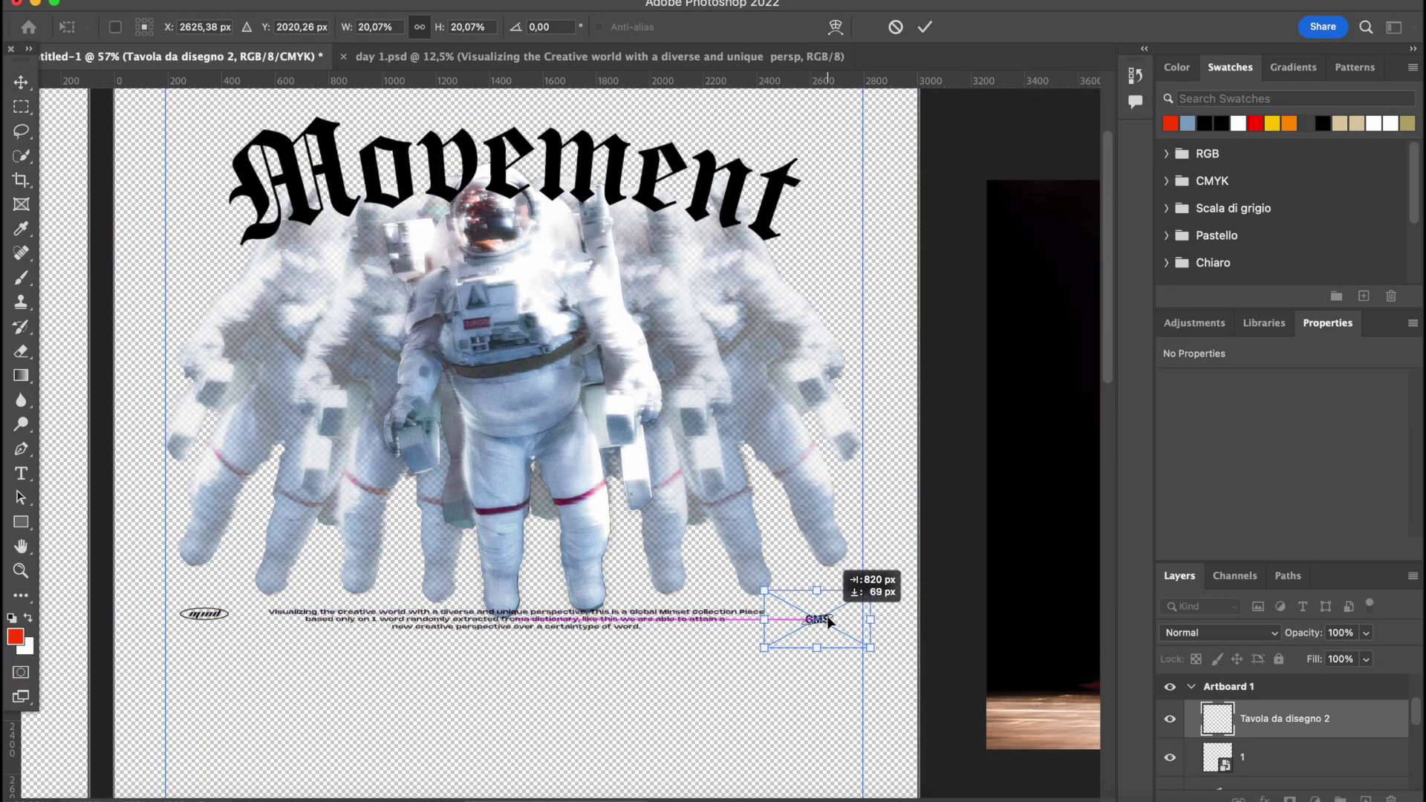
{"action": "key", "text": "Return"}
{"action": "scroll", "coordinate": [861, 672], "scroll_direction": "up", "scroll_amount": 3}
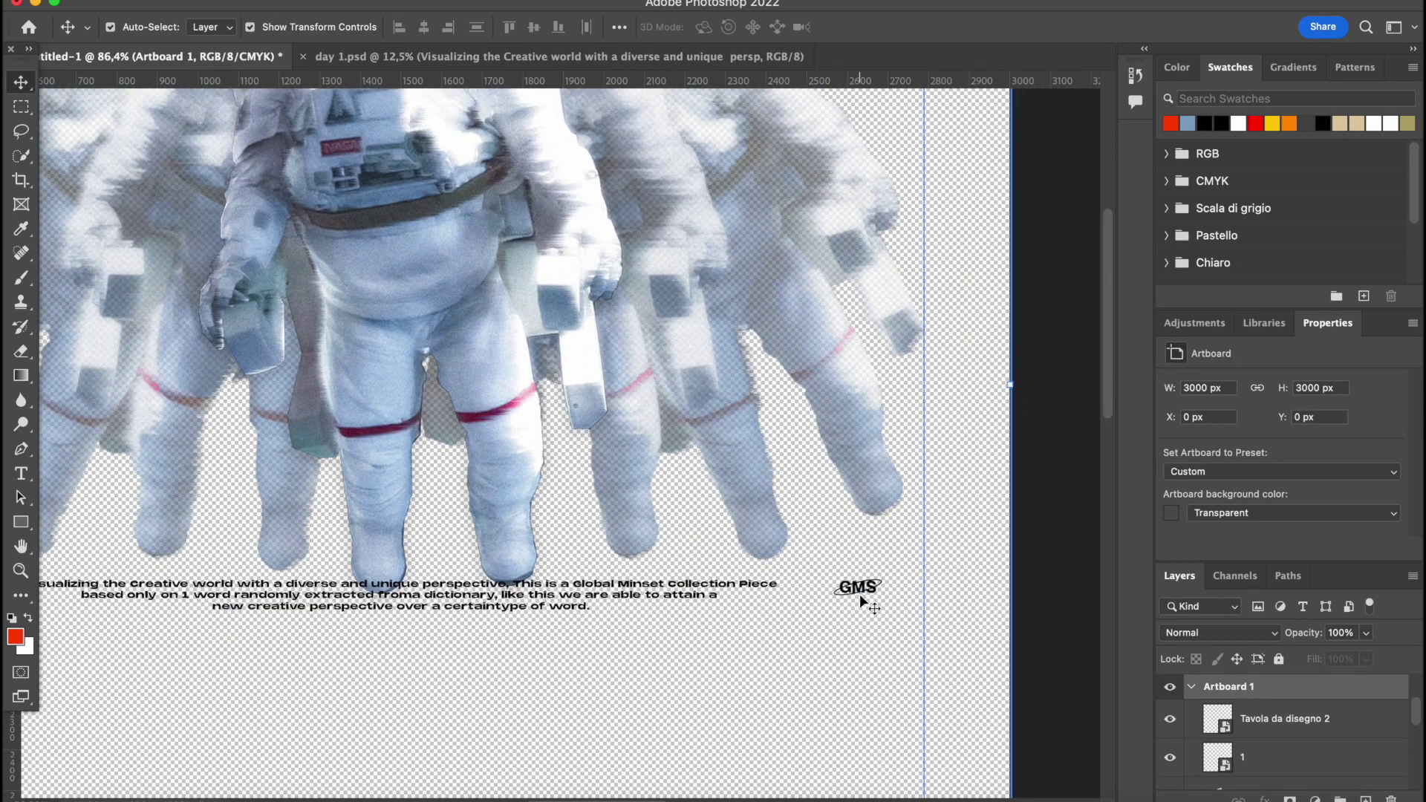
{"action": "left_click", "coordinate": [834, 668]}
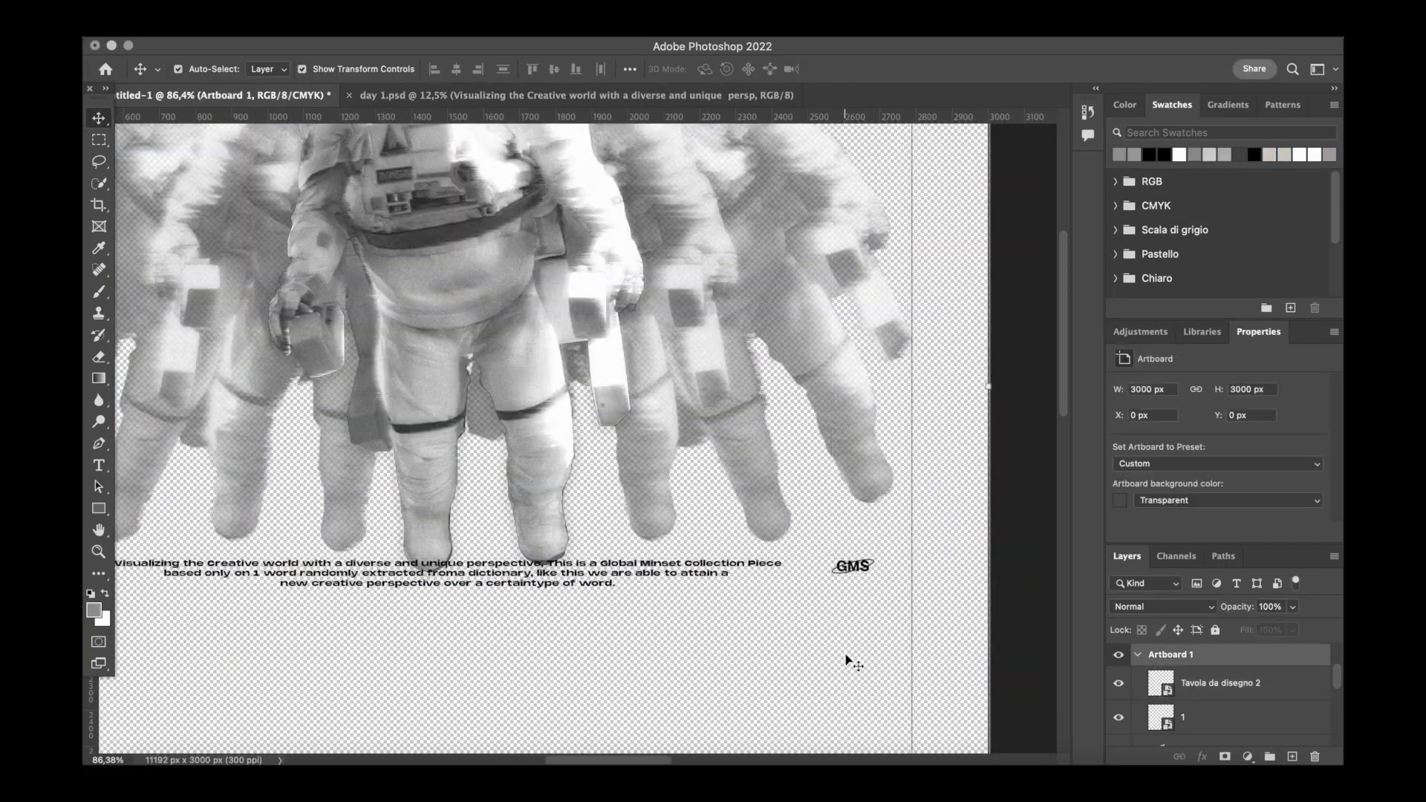
Group all the design elements on Artboard 1 and copy the group above the SAND TEE layer on Artboard 2.
{"action": "scroll", "coordinate": [846, 662], "scroll_direction": "down", "scroll_amount": 3}
{"action": "scroll", "coordinate": [504, 666], "scroll_direction": "down", "scroll_amount": 3}
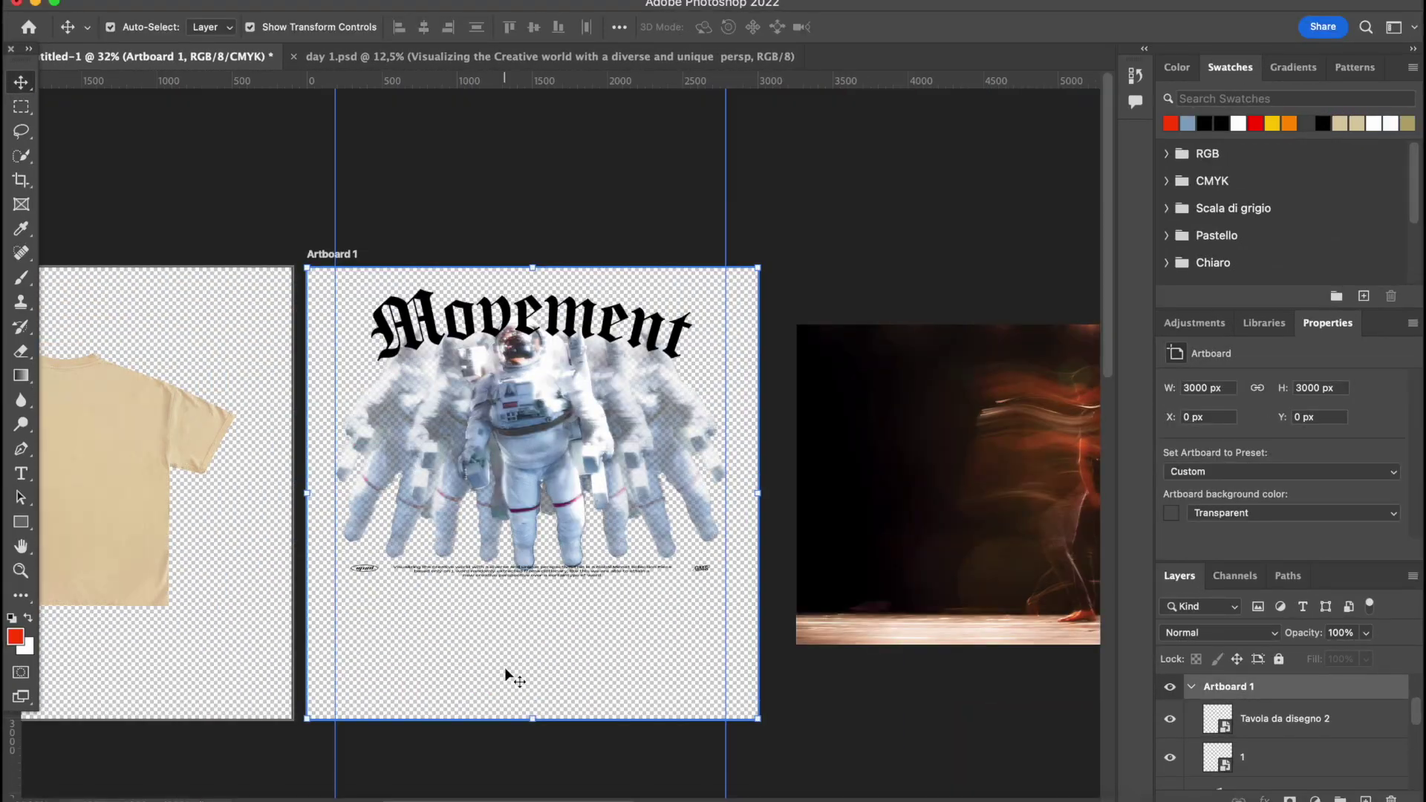
{"action": "scroll", "coordinate": [505, 667], "scroll_direction": "up", "scroll_amount": 3}
{"action": "left_click_drag", "start_coordinate": [779, 752], "coordinate": [232, 198]}
{"action": "scroll", "coordinate": [1016, 370], "scroll_direction": "left", "scroll_amount": 10}
{"action": "left_click", "coordinate": [436, 471]}
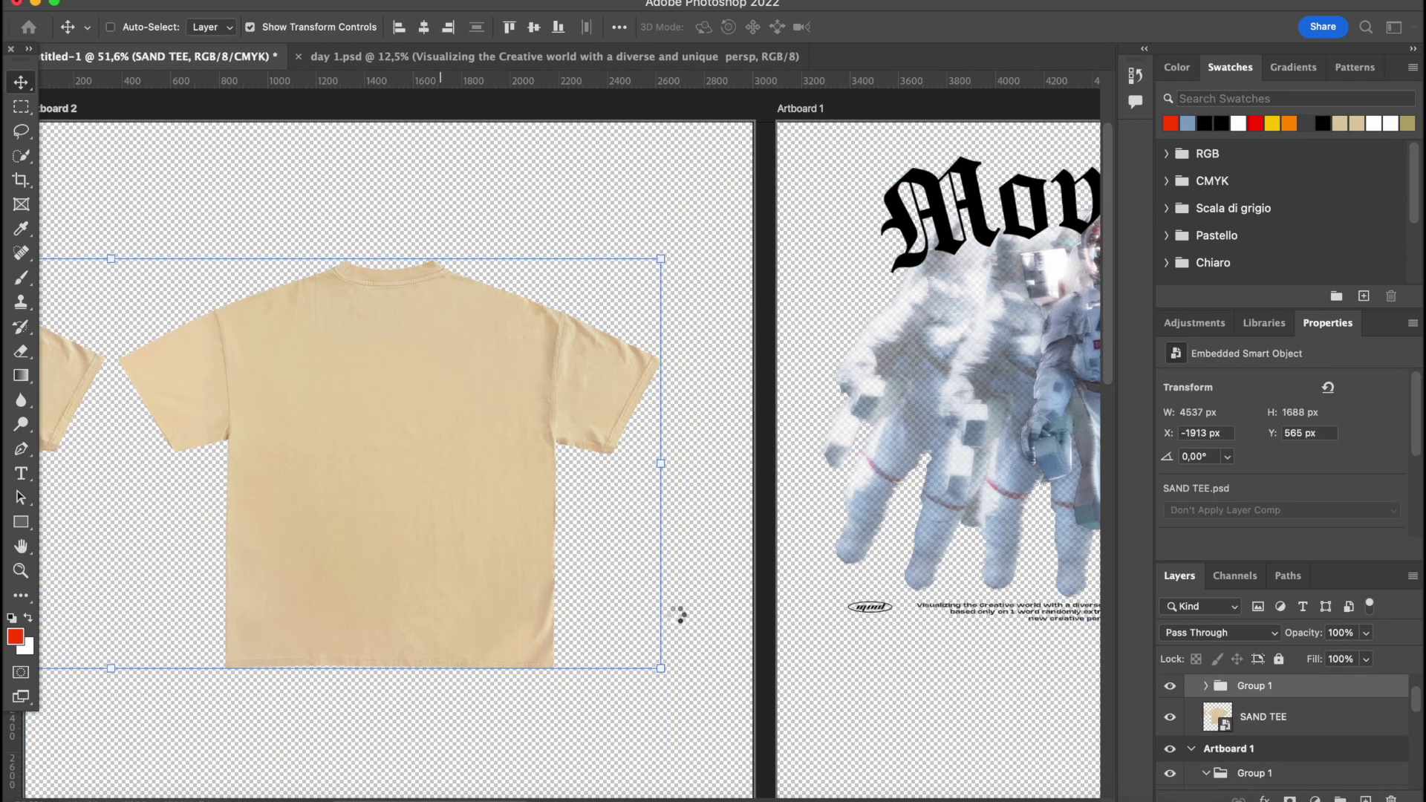
Convert the copied Group 1 above SAND TEE into a smart object.
{"action": "left_click_drag", "start_coordinate": [1250, 694], "coordinate": [1255, 701]}
{"action": "right_click", "coordinate": [1255, 694]}
{"action": "left_click", "coordinate": [1165, 753]}
Scale the Movement astronaut smart object down and position it on the back of the sand T-shirt.
{"action": "key", "text": "super+t"}
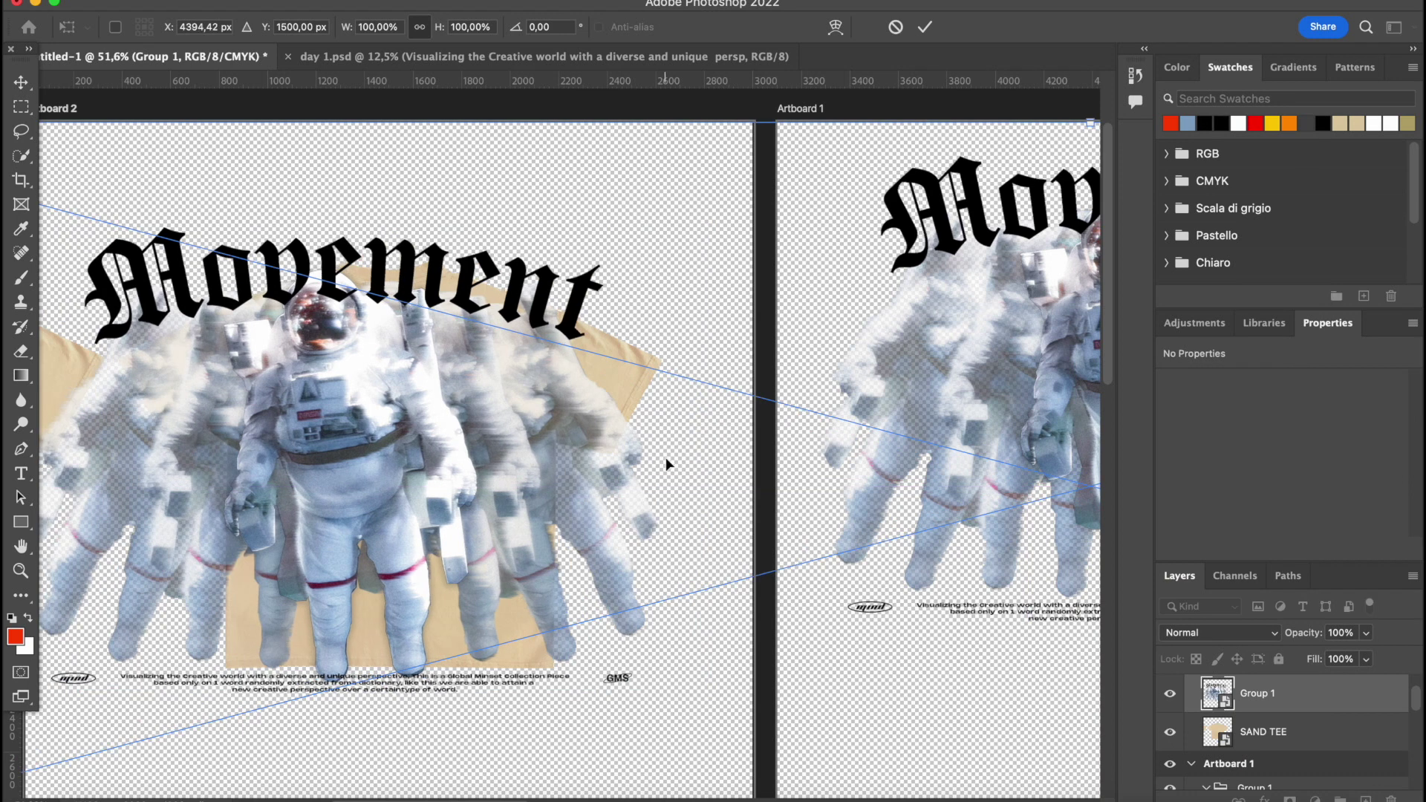
{"action": "scroll", "coordinate": [665, 468], "scroll_direction": "down", "scroll_amount": 3}
{"action": "left_click_drag", "start_coordinate": [857, 671], "coordinate": [858, 428]}
{"action": "left_click_drag", "start_coordinate": [615, 401], "coordinate": [393, 479]}
{"action": "key", "text": "Return"}
Refine the design's size and position so it sits centred across the upper back of the sand T-shirt.
{"action": "left_click", "coordinate": [498, 574]}
{"action": "scroll", "coordinate": [416, 386], "scroll_direction": "up", "scroll_amount": 8}
{"action": "left_click", "coordinate": [577, 526]}
{"action": "key", "text": "super+t"}
{"action": "scroll", "coordinate": [541, 641], "scroll_direction": "up", "scroll_amount": 1}
{"action": "scroll", "coordinate": [541, 643], "scroll_direction": "down", "scroll_amount": 5}
{"action": "left_click_drag", "start_coordinate": [668, 549], "coordinate": [669, 492]}
{"action": "left_click_drag", "start_coordinate": [687, 361], "coordinate": [588, 471]}
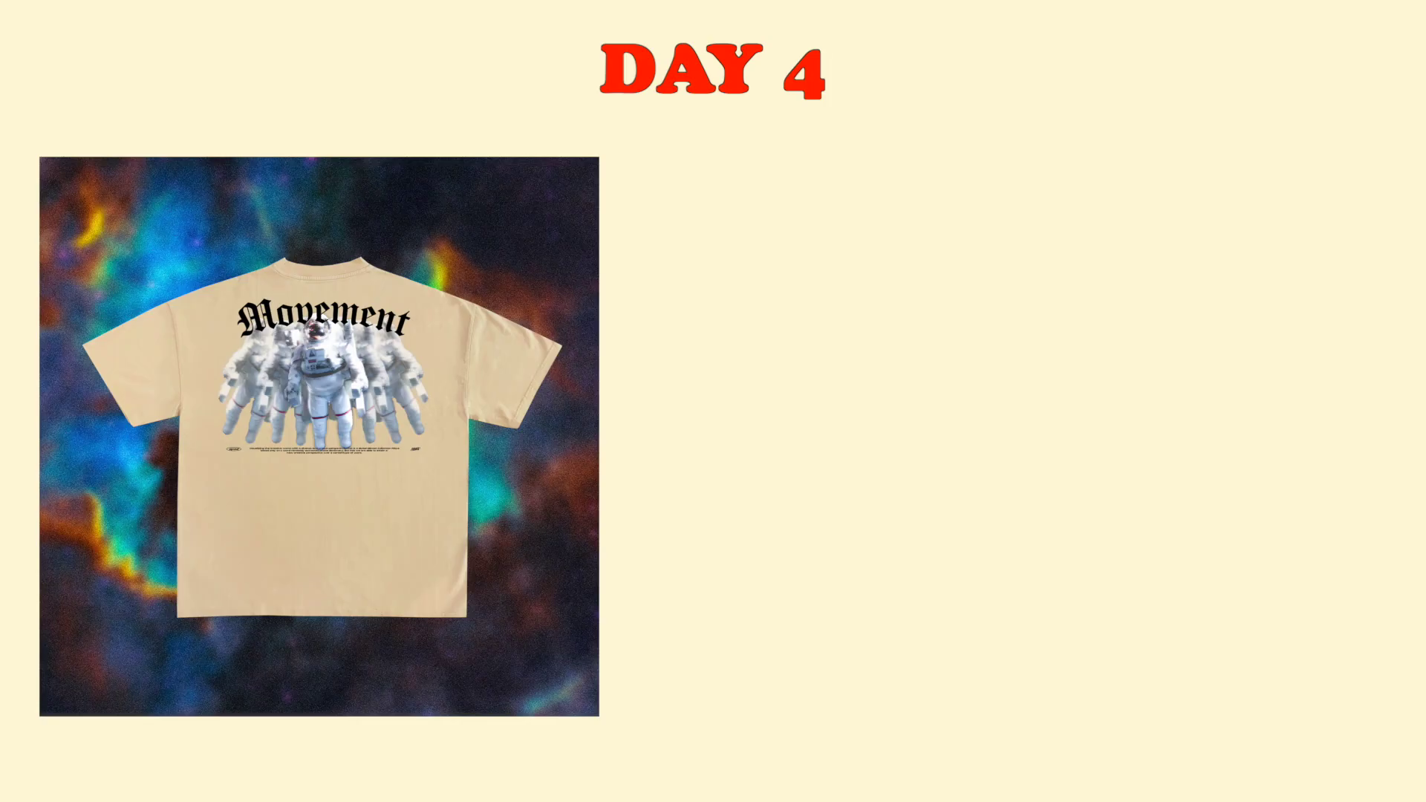